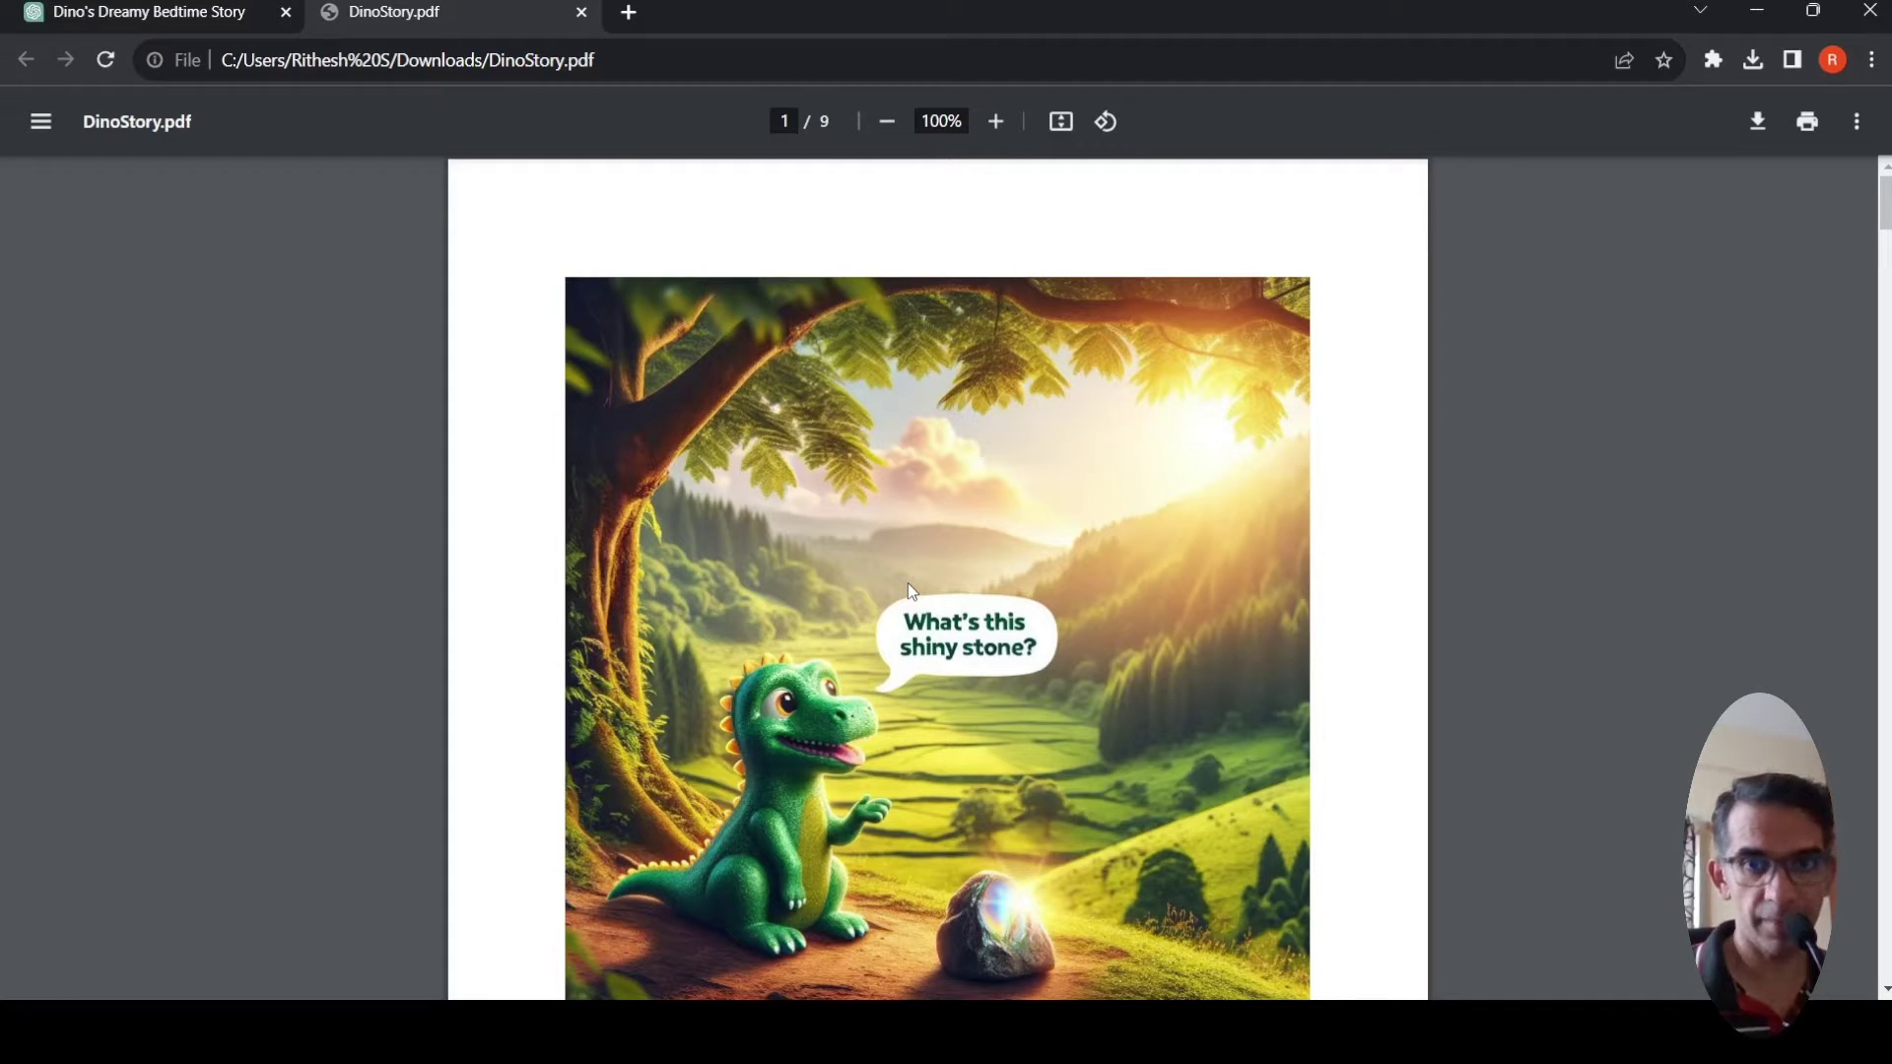
Scroll DinoStory.pdf from page 1 to page 4's 'HEE-HEE! Tickles, Dino!' cloud illustration.
scroll(908, 583, "down", 3)
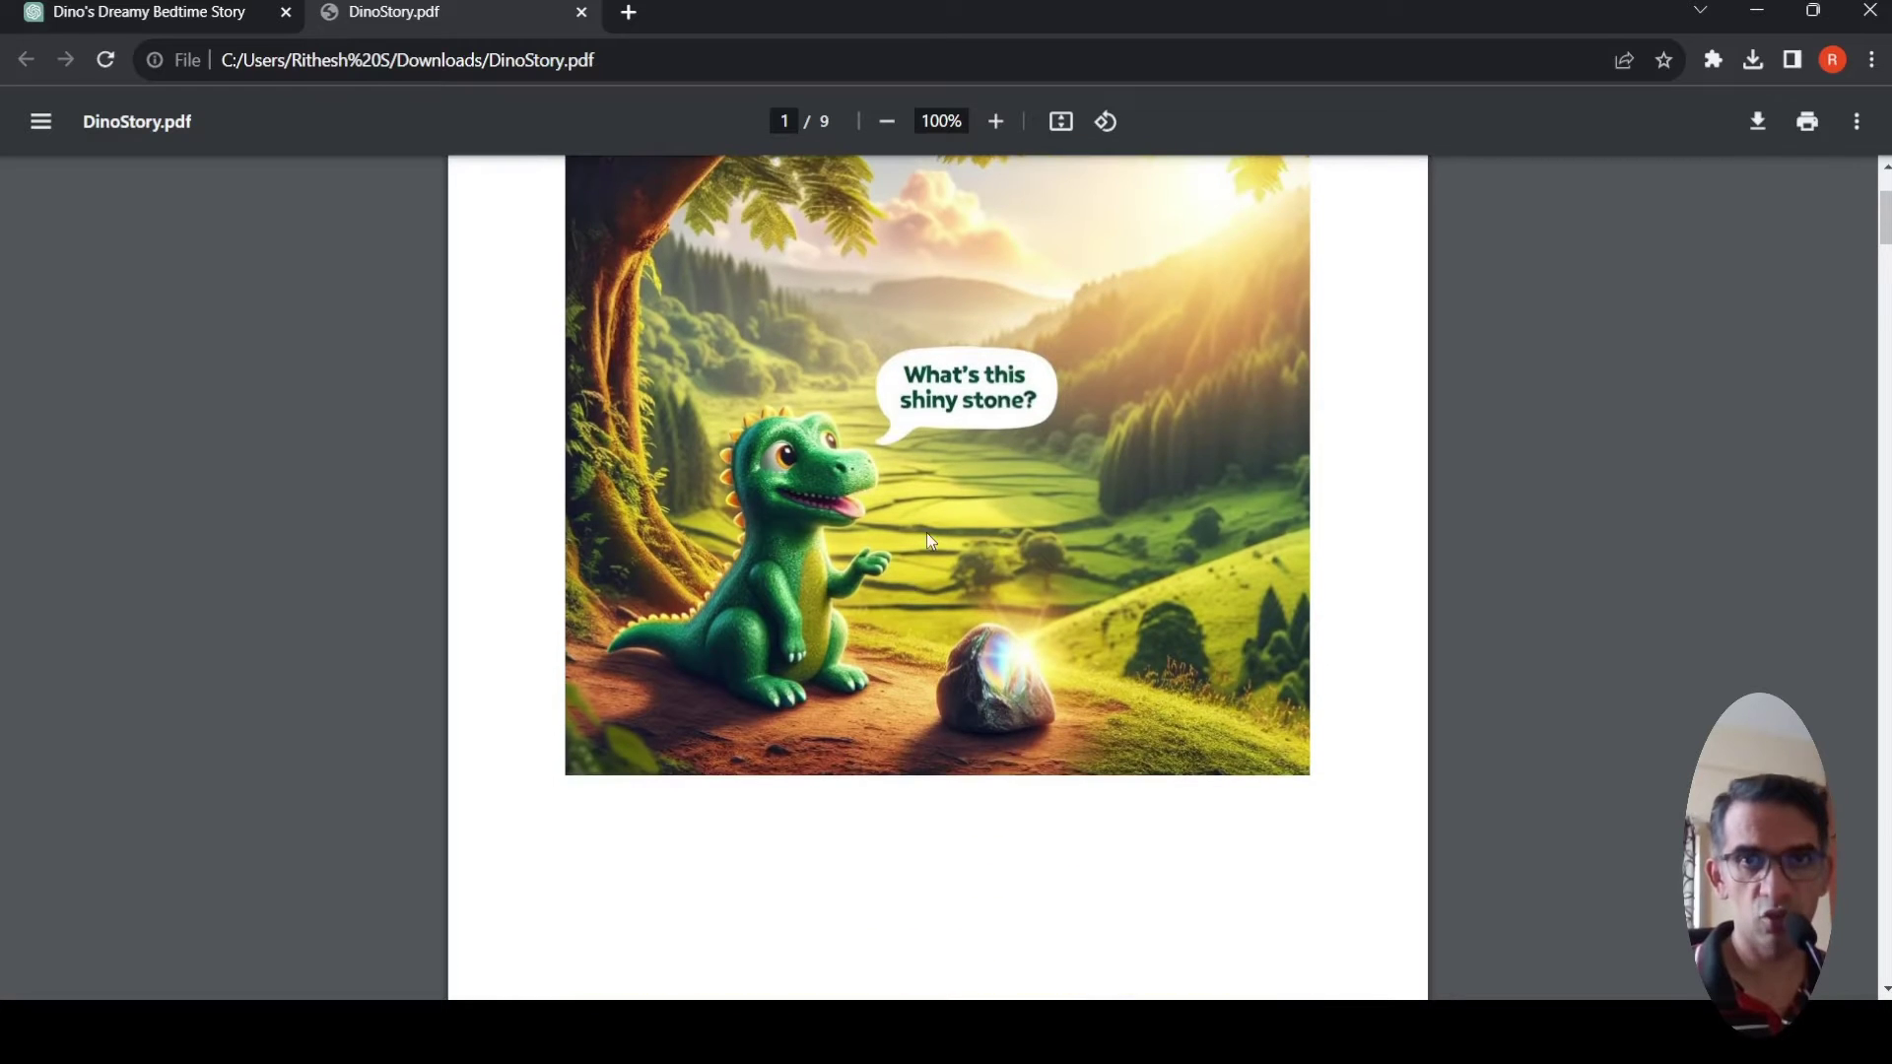
scroll(924, 441, "up", 2)
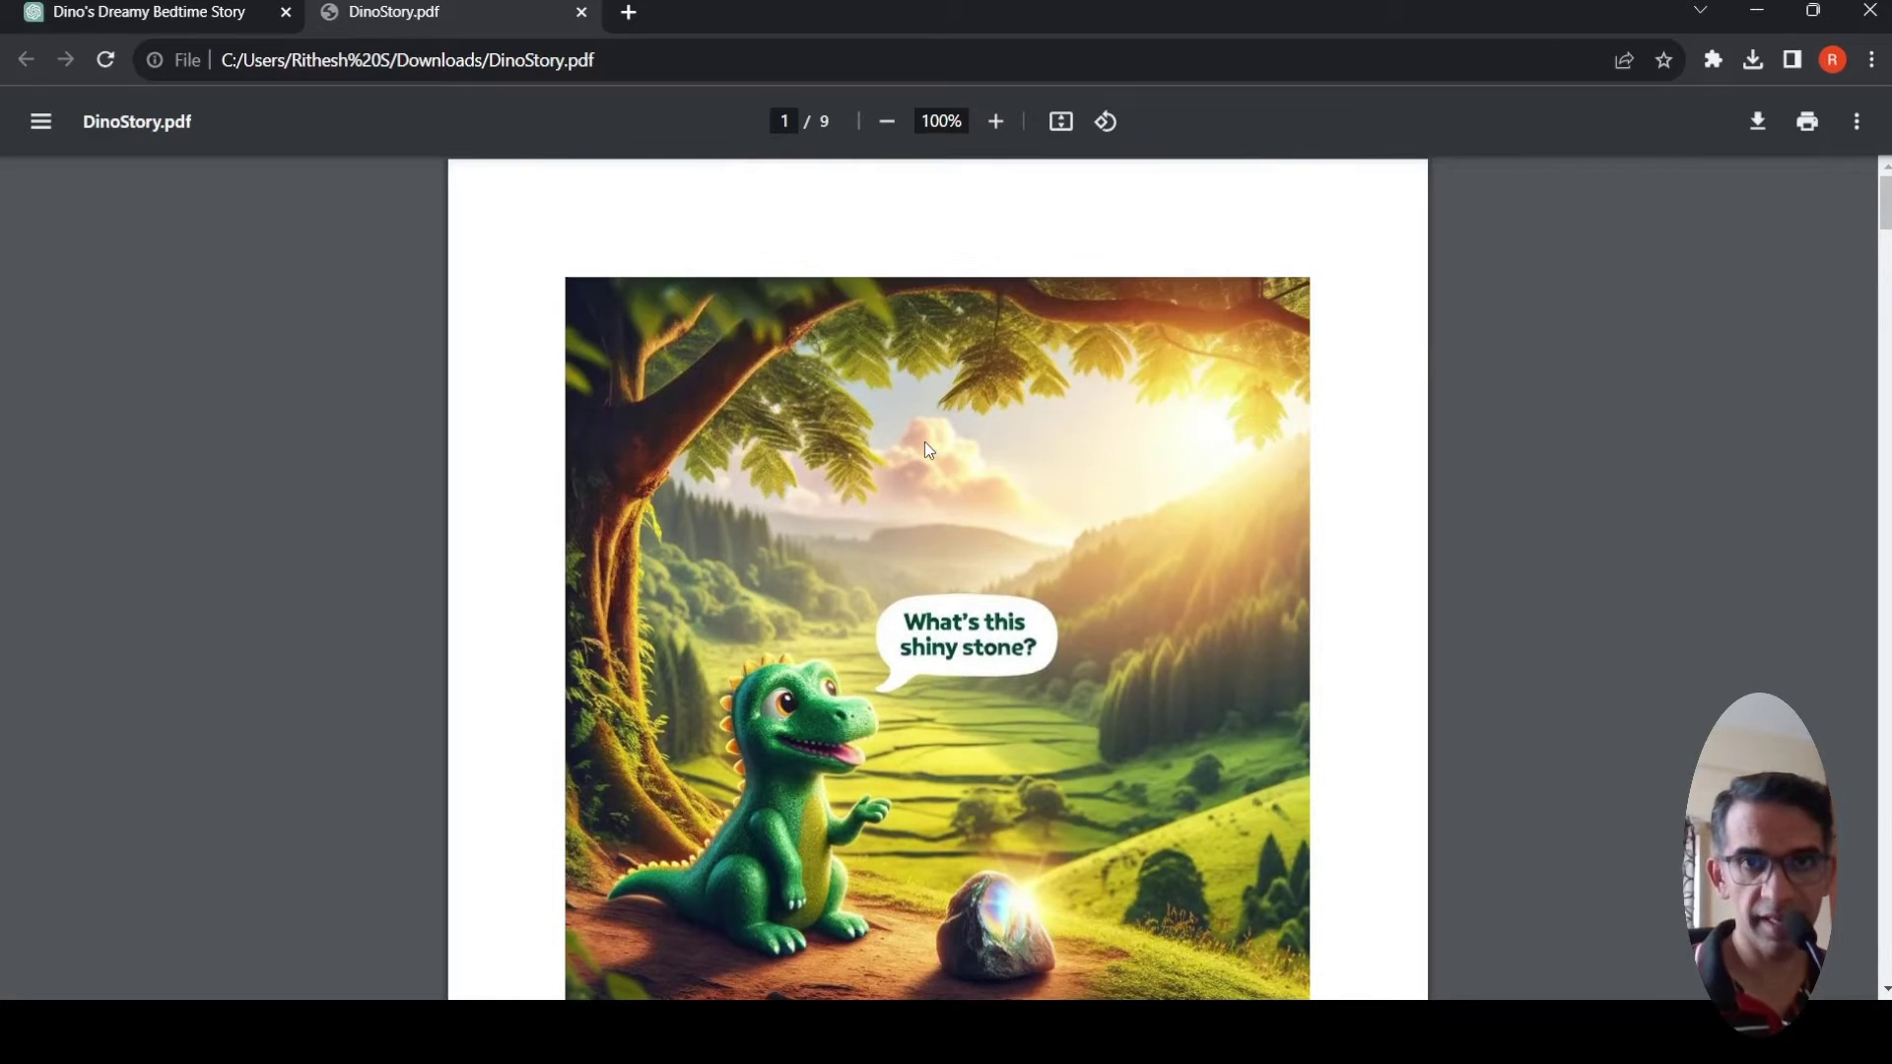
scroll(925, 445, "down", 4)
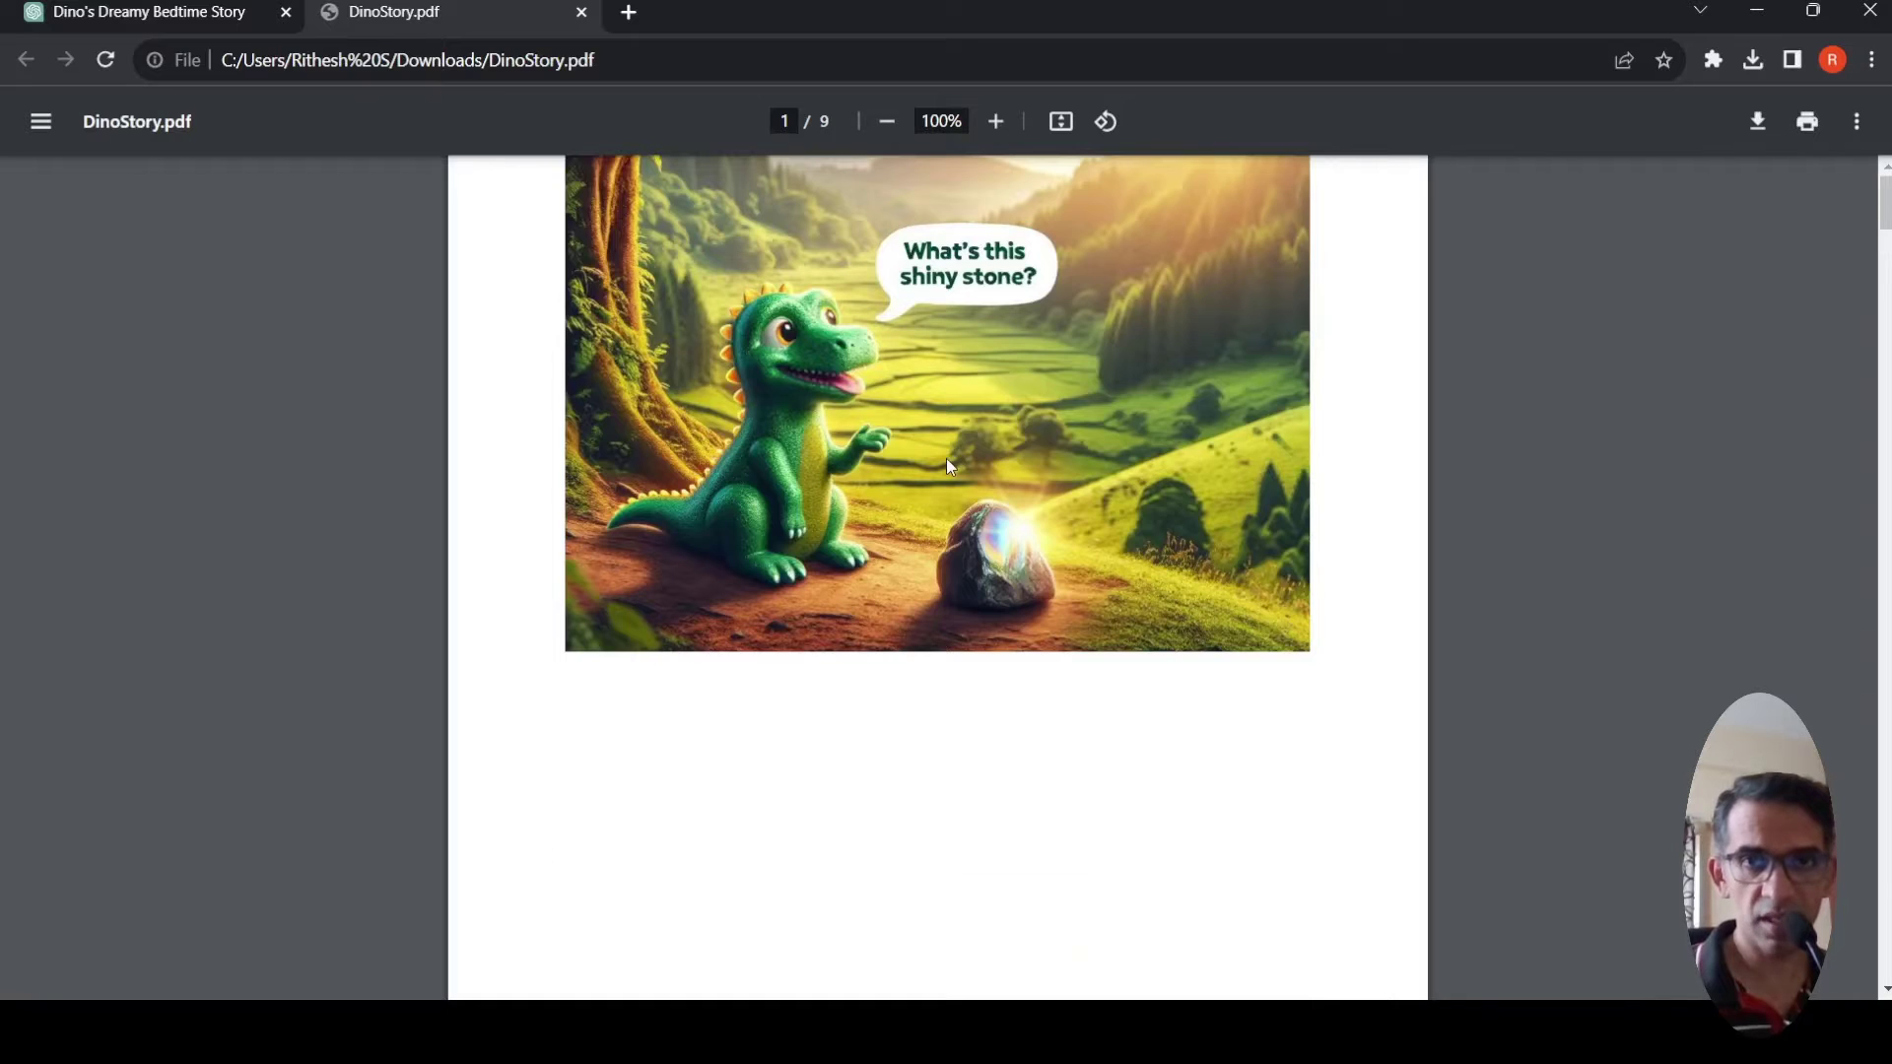
scroll(951, 461, "up", 4)
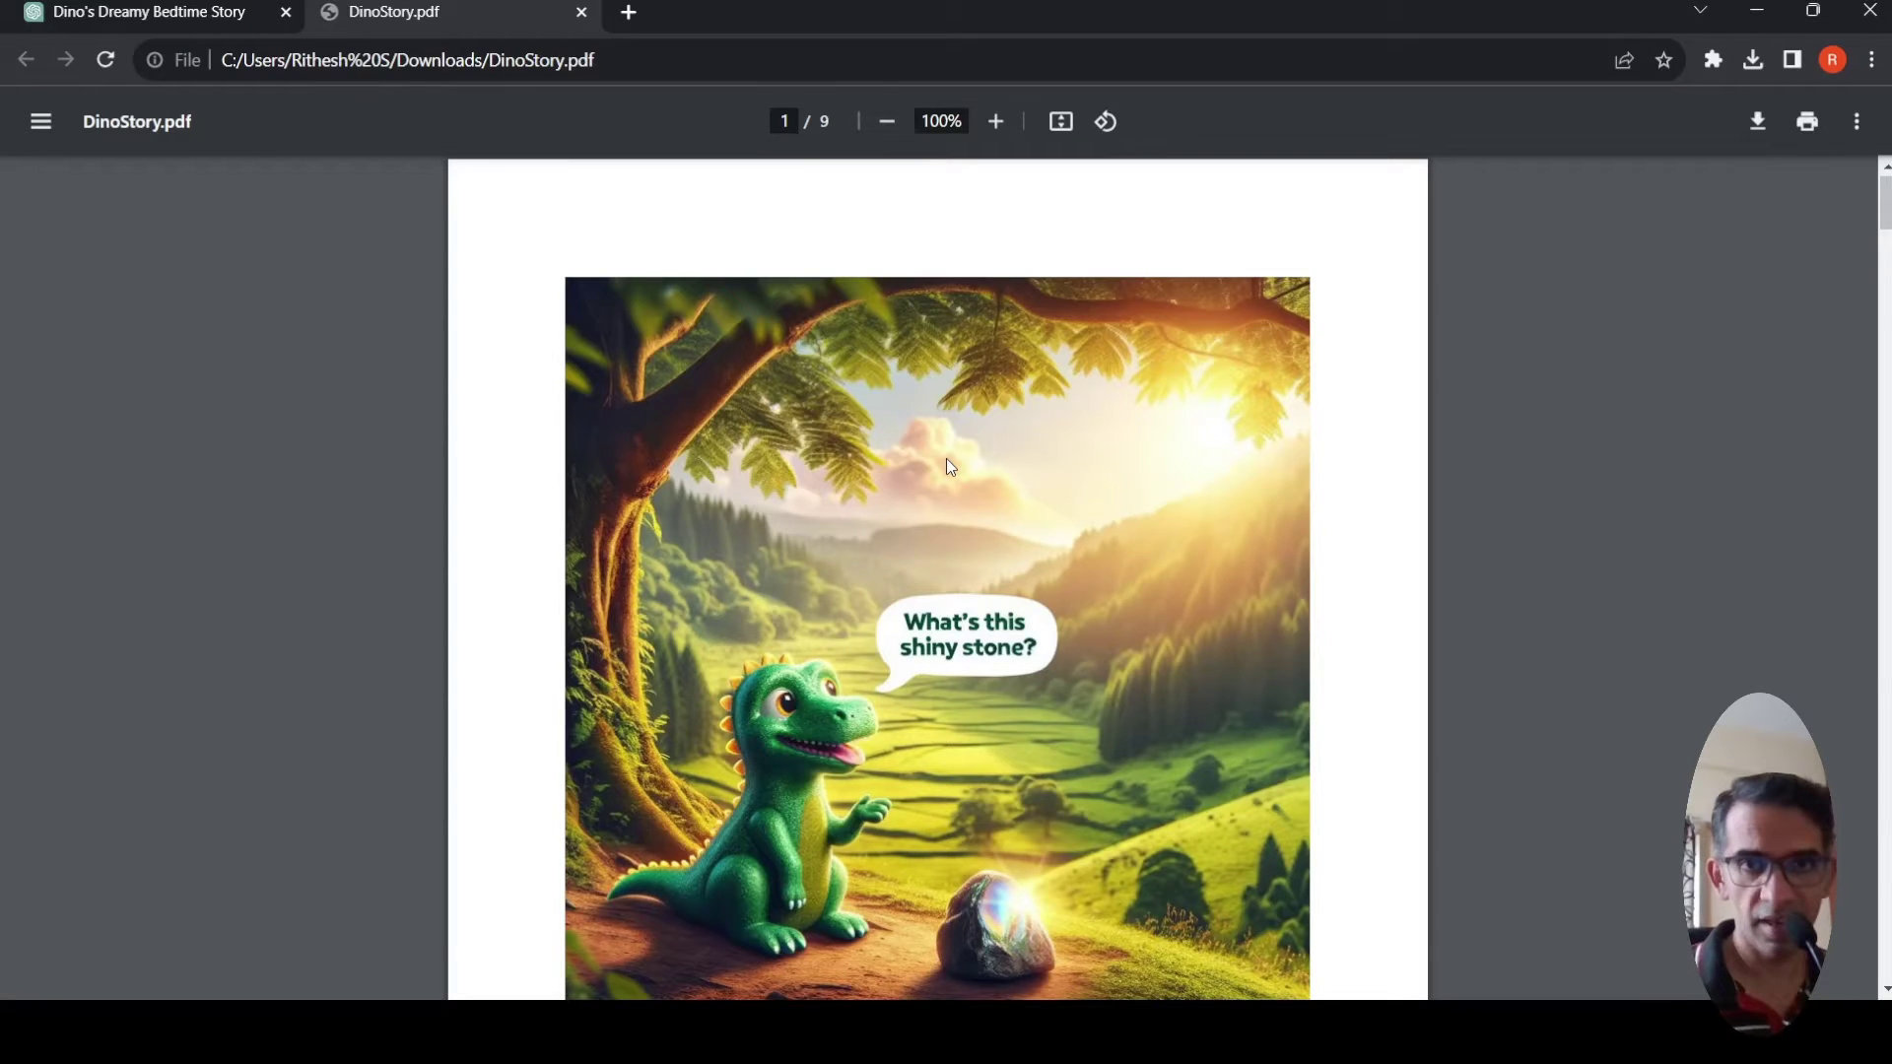
scroll(951, 465, "down", 15)
scroll(946, 458, "down", 4)
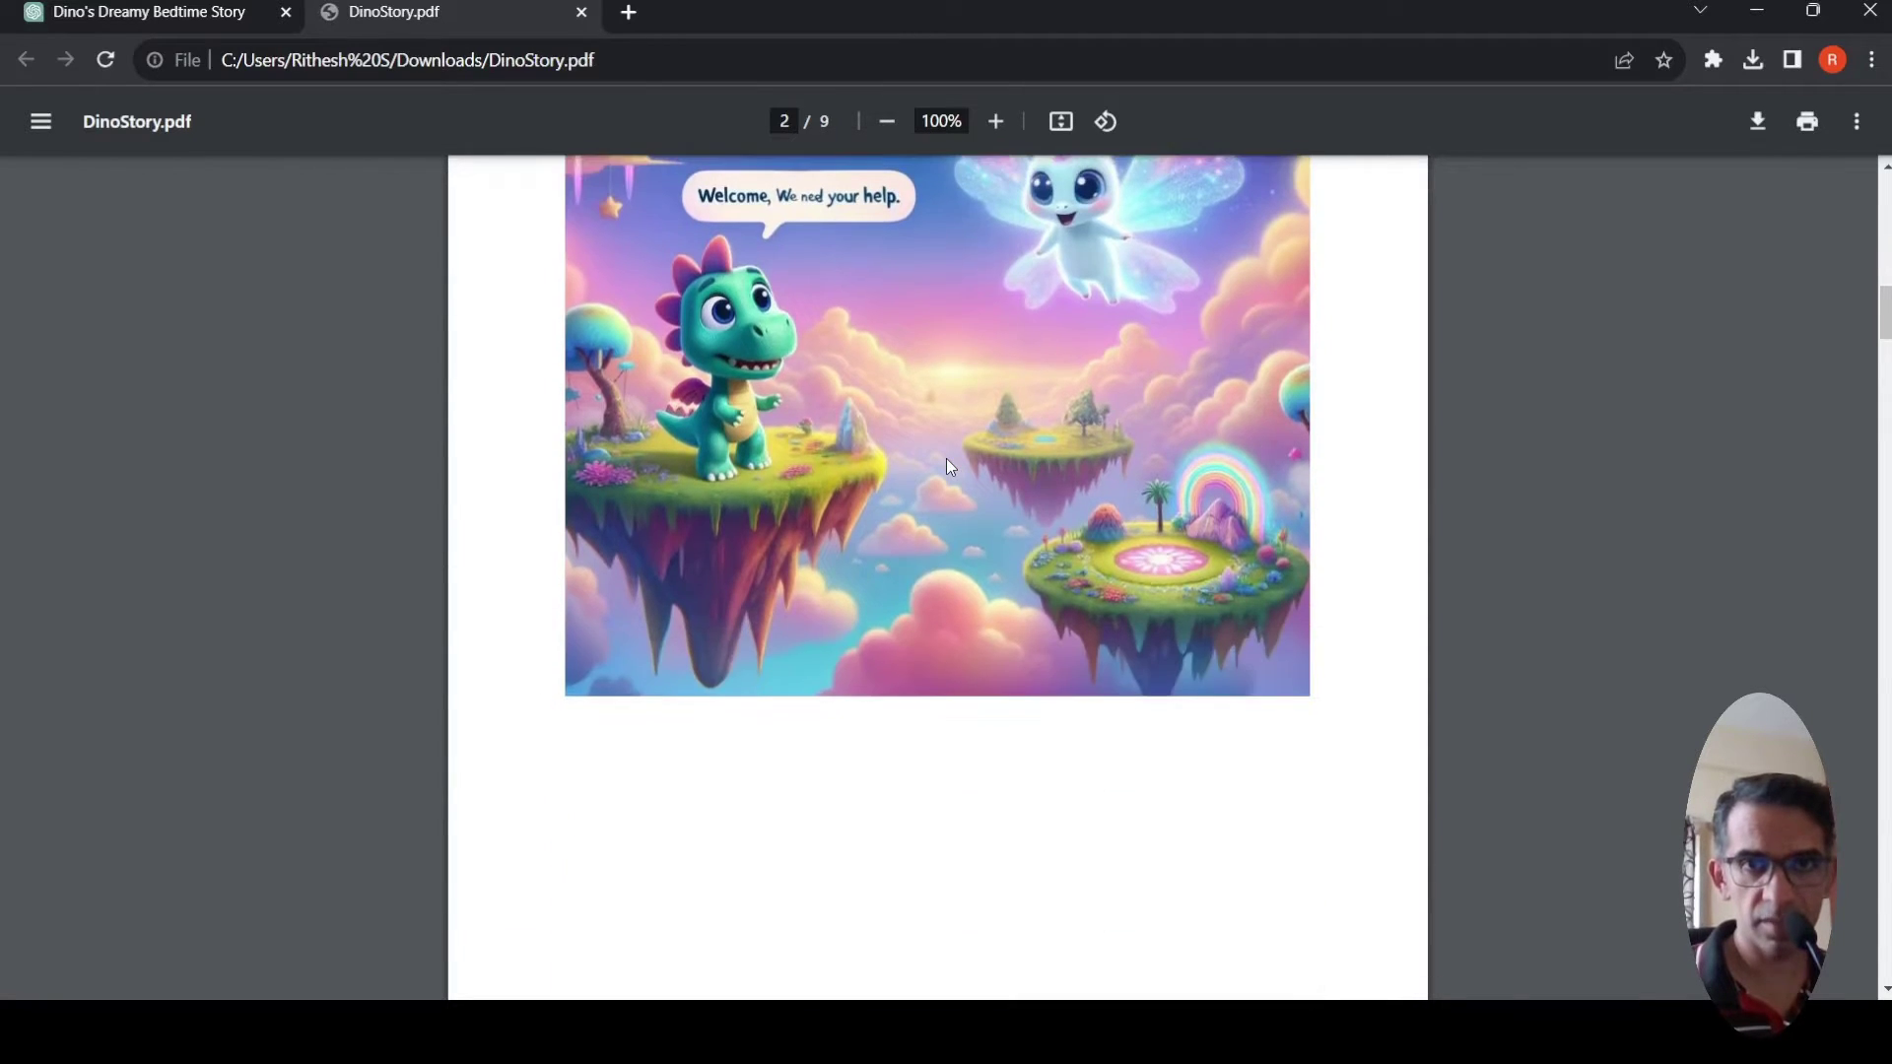
scroll(947, 458, "up", 3)
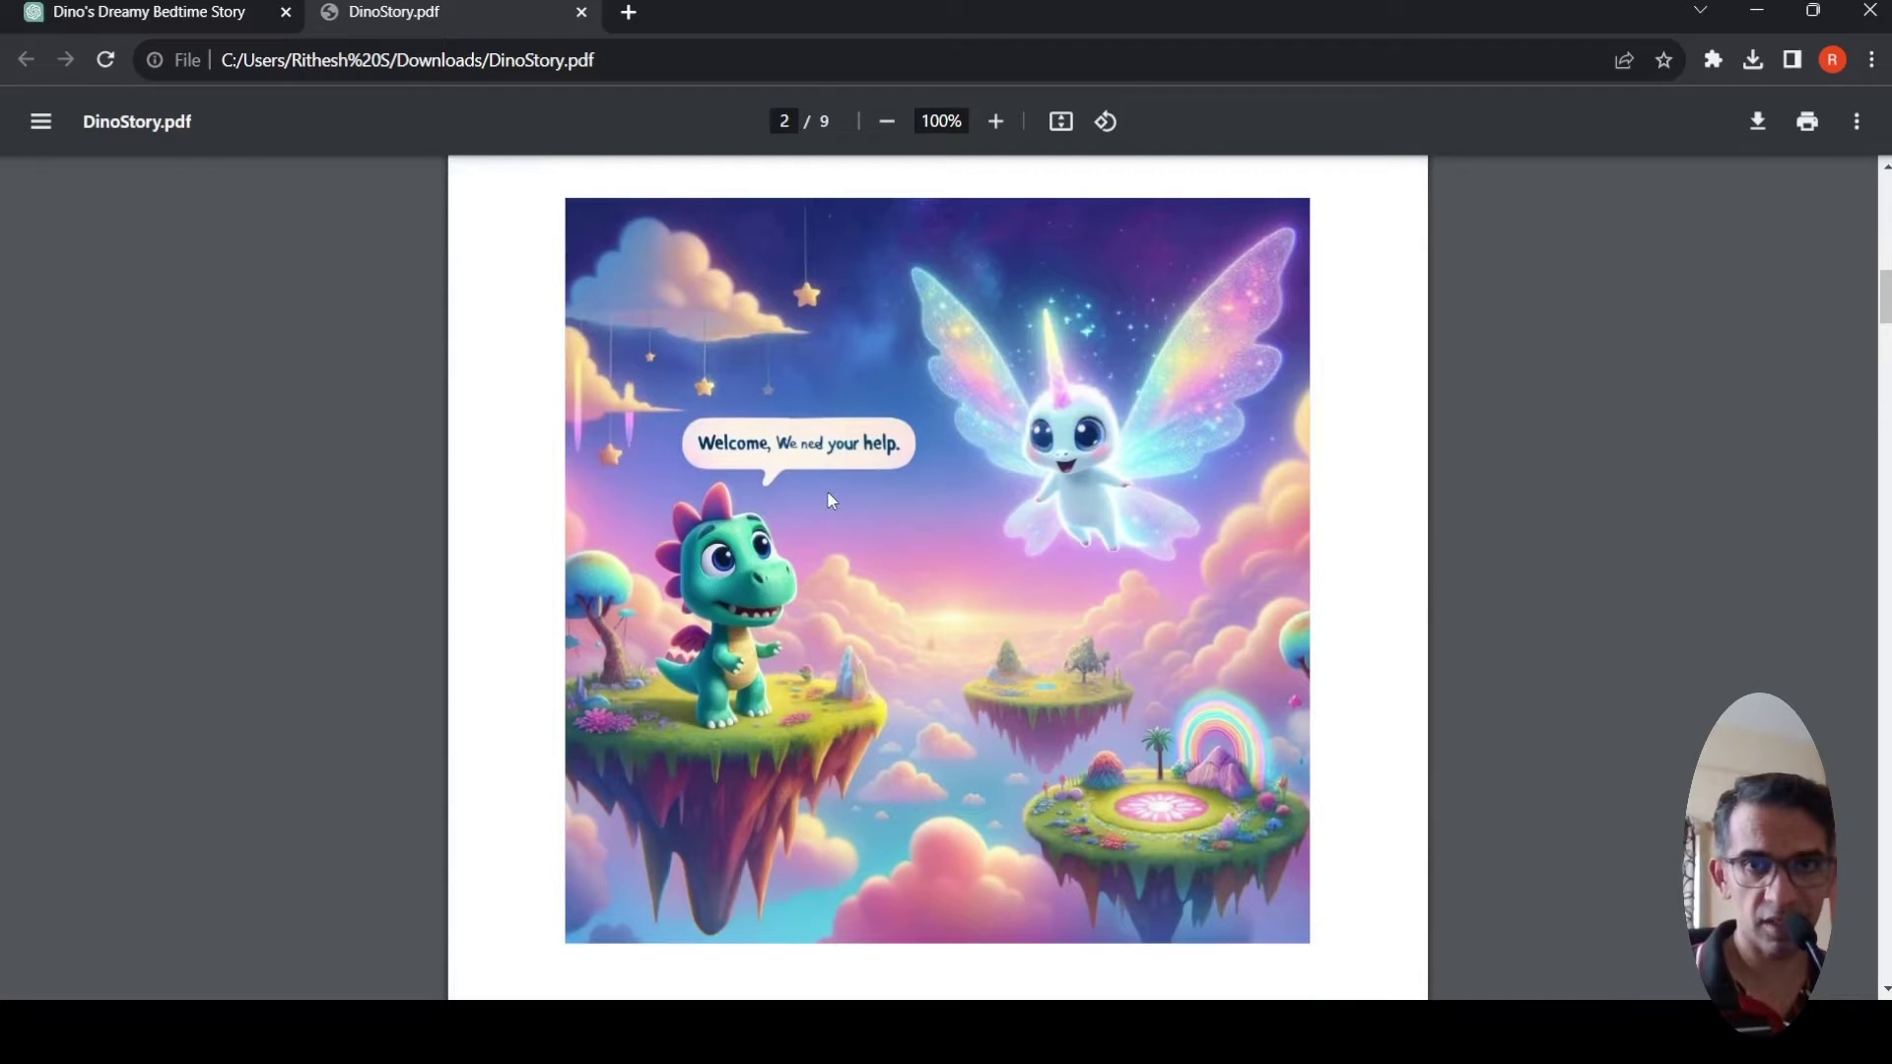
scroll(831, 501, "down", 14)
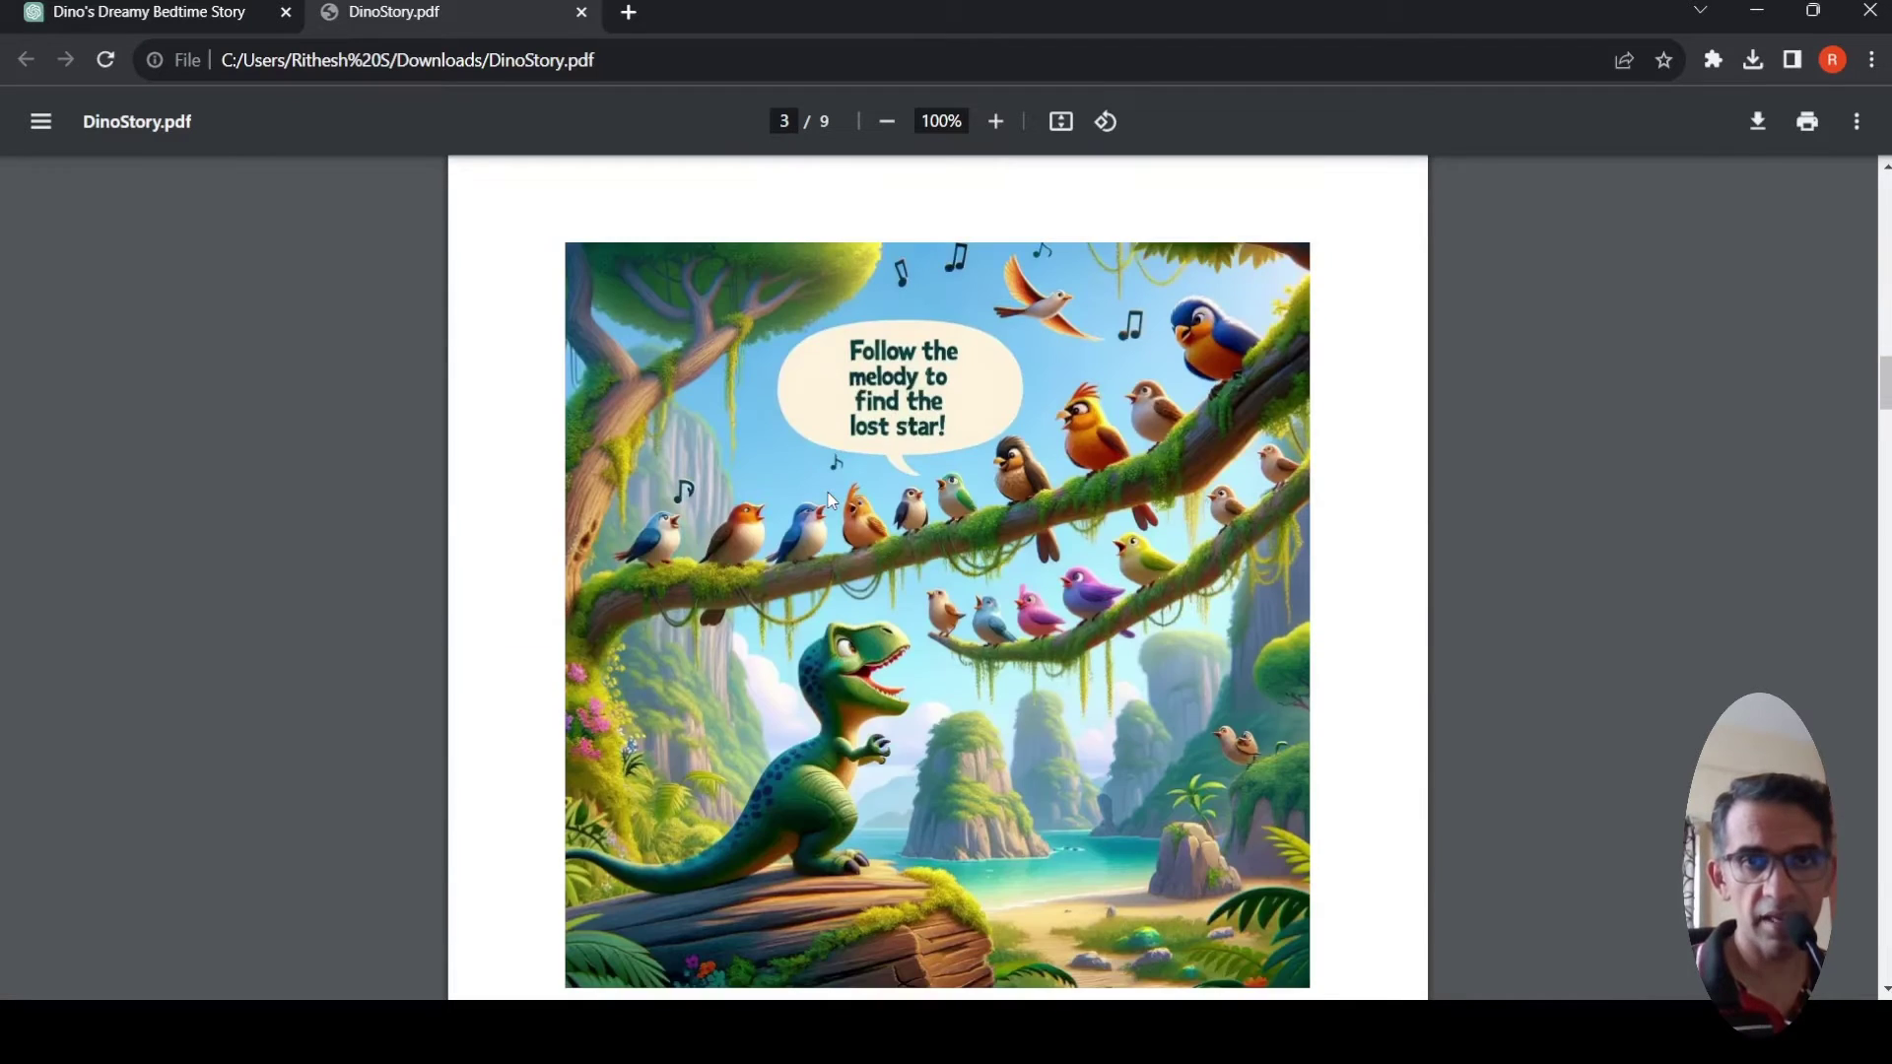
scroll(831, 500, "down", 5)
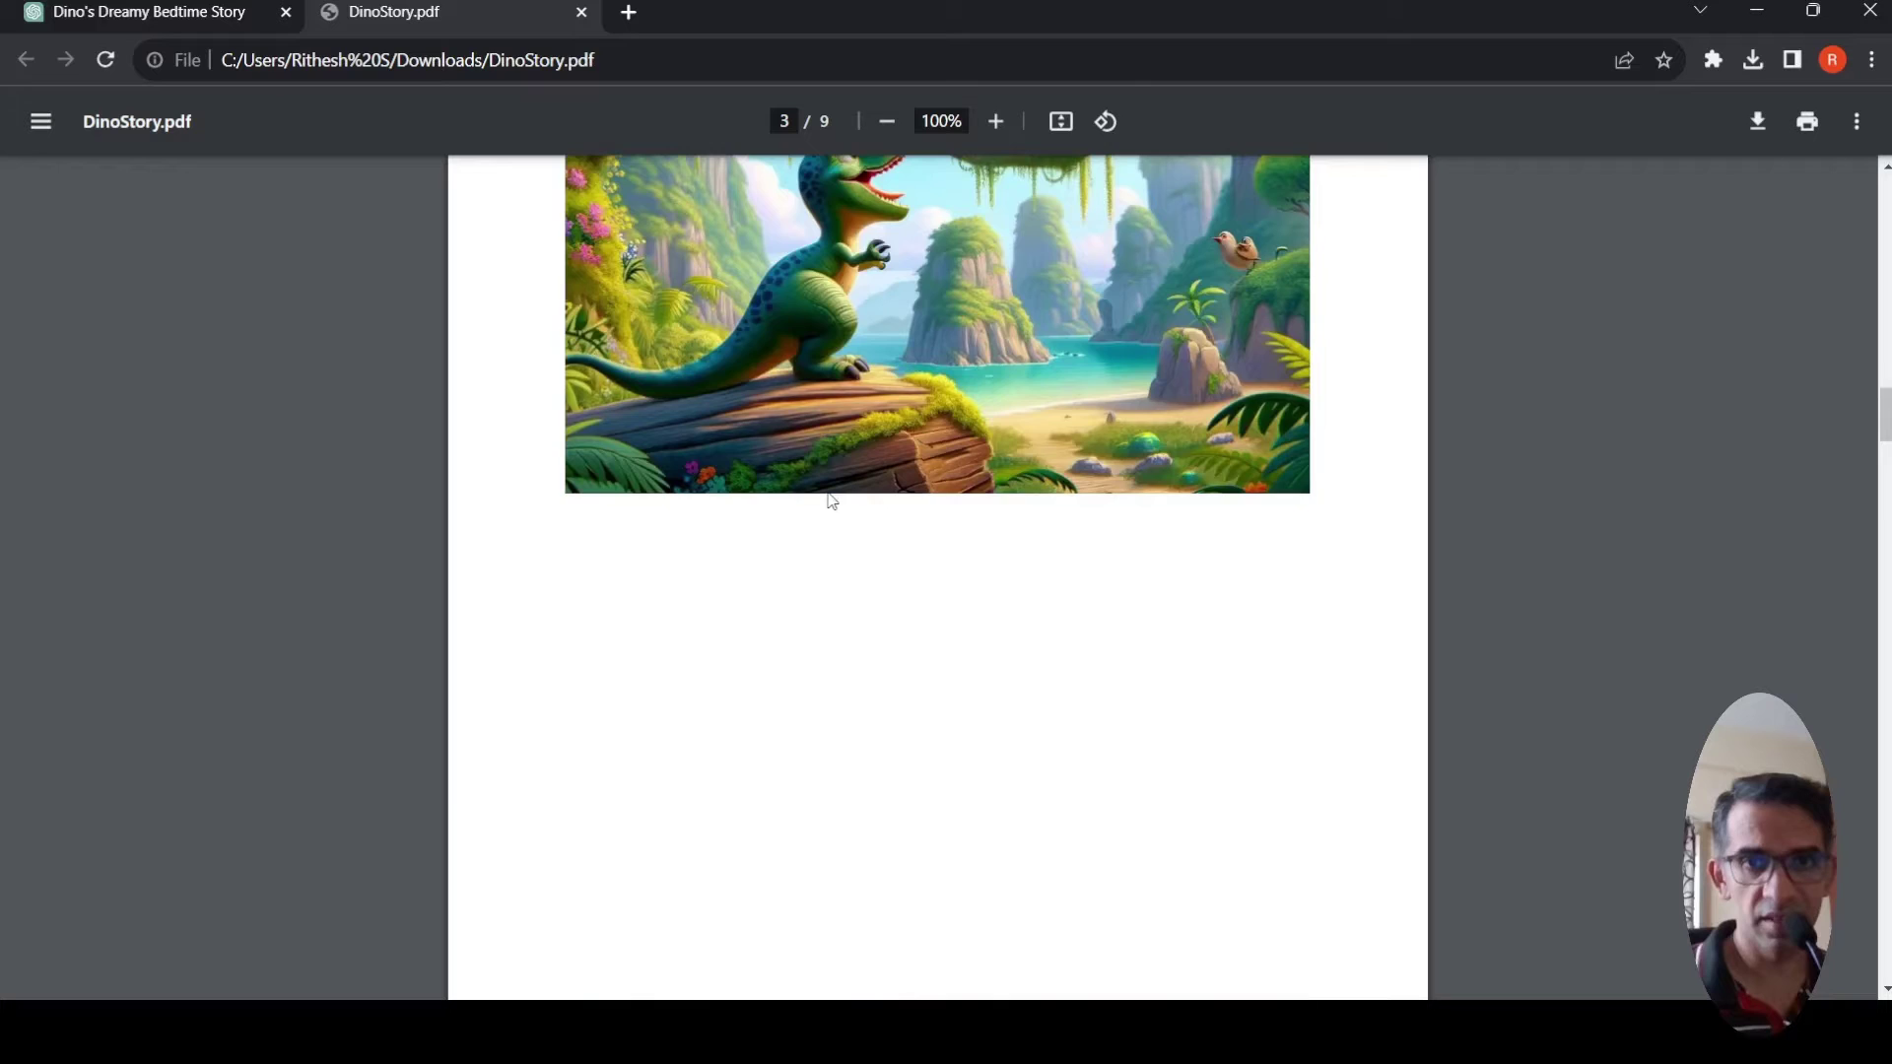
scroll(830, 501, "down", 9)
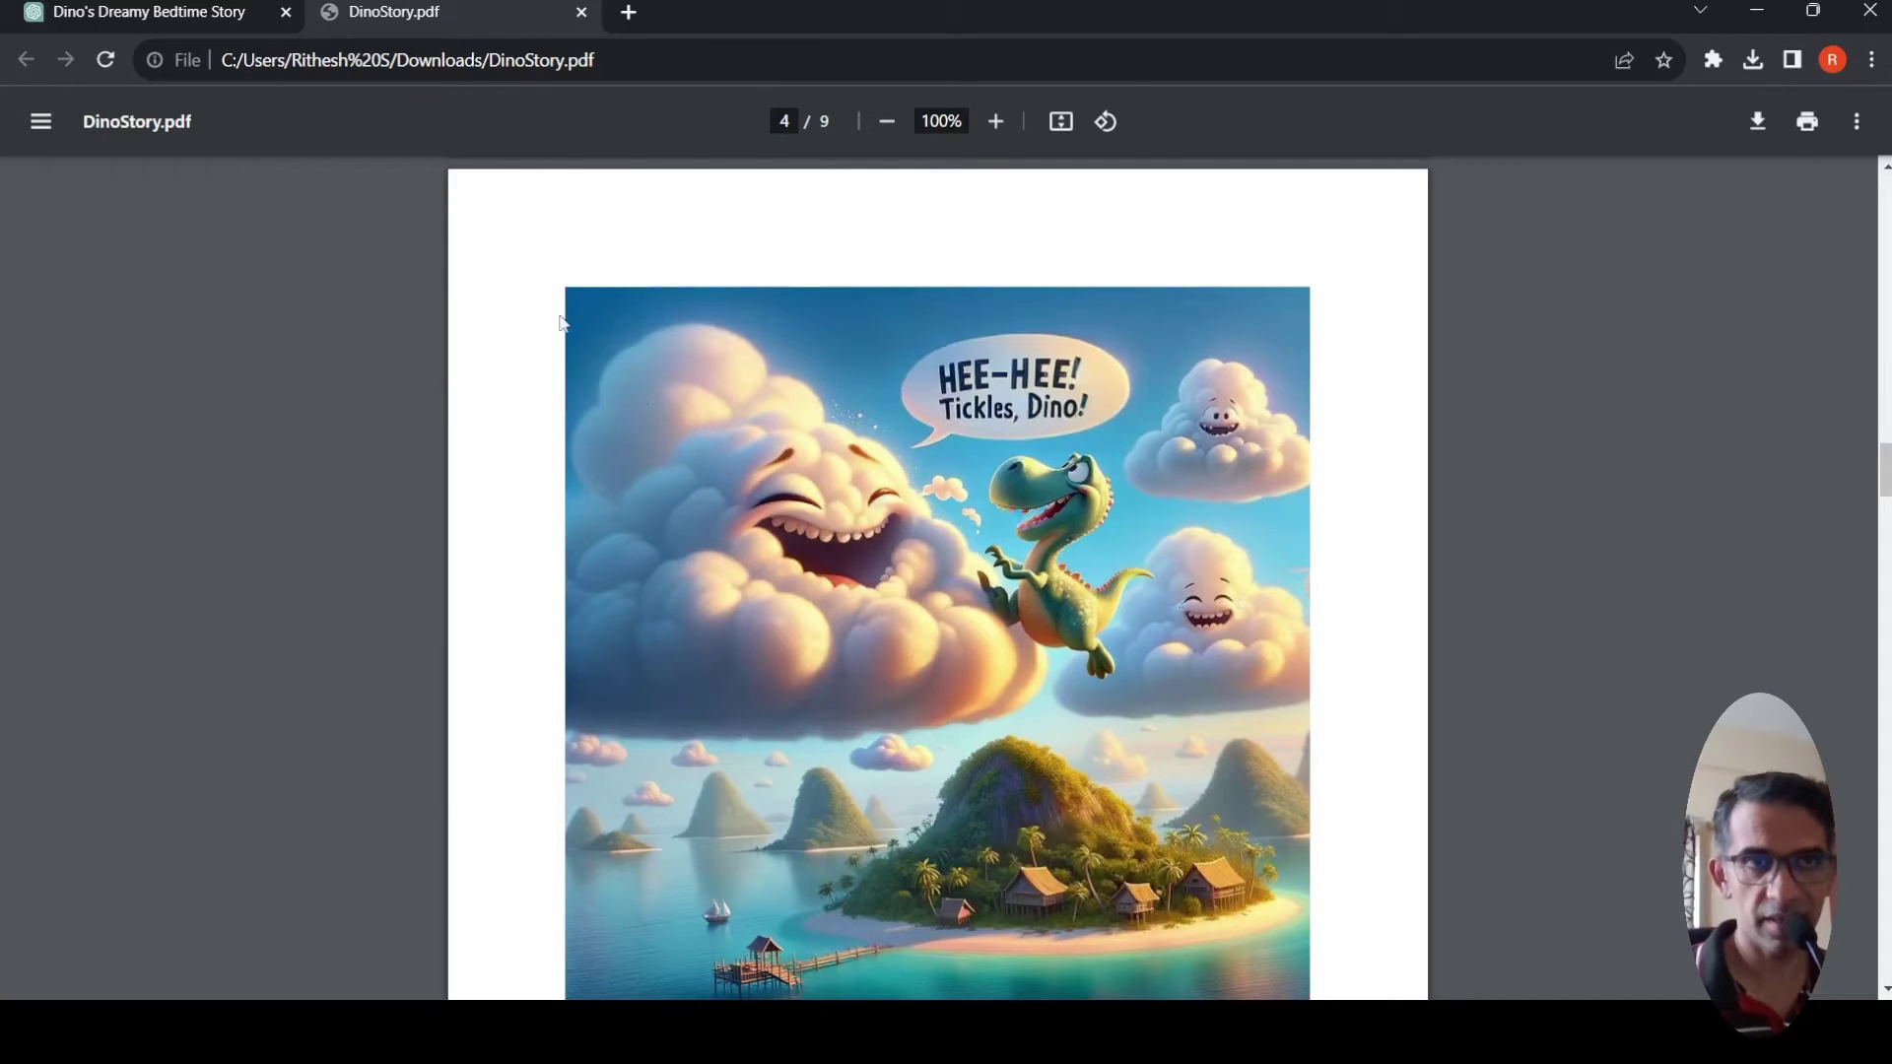
Show the Dino's Dreamy Bedtime Story chat's dinosaur image prompt and 'Dino's Dreamy Adventure' reply.
left_click(154, 20)
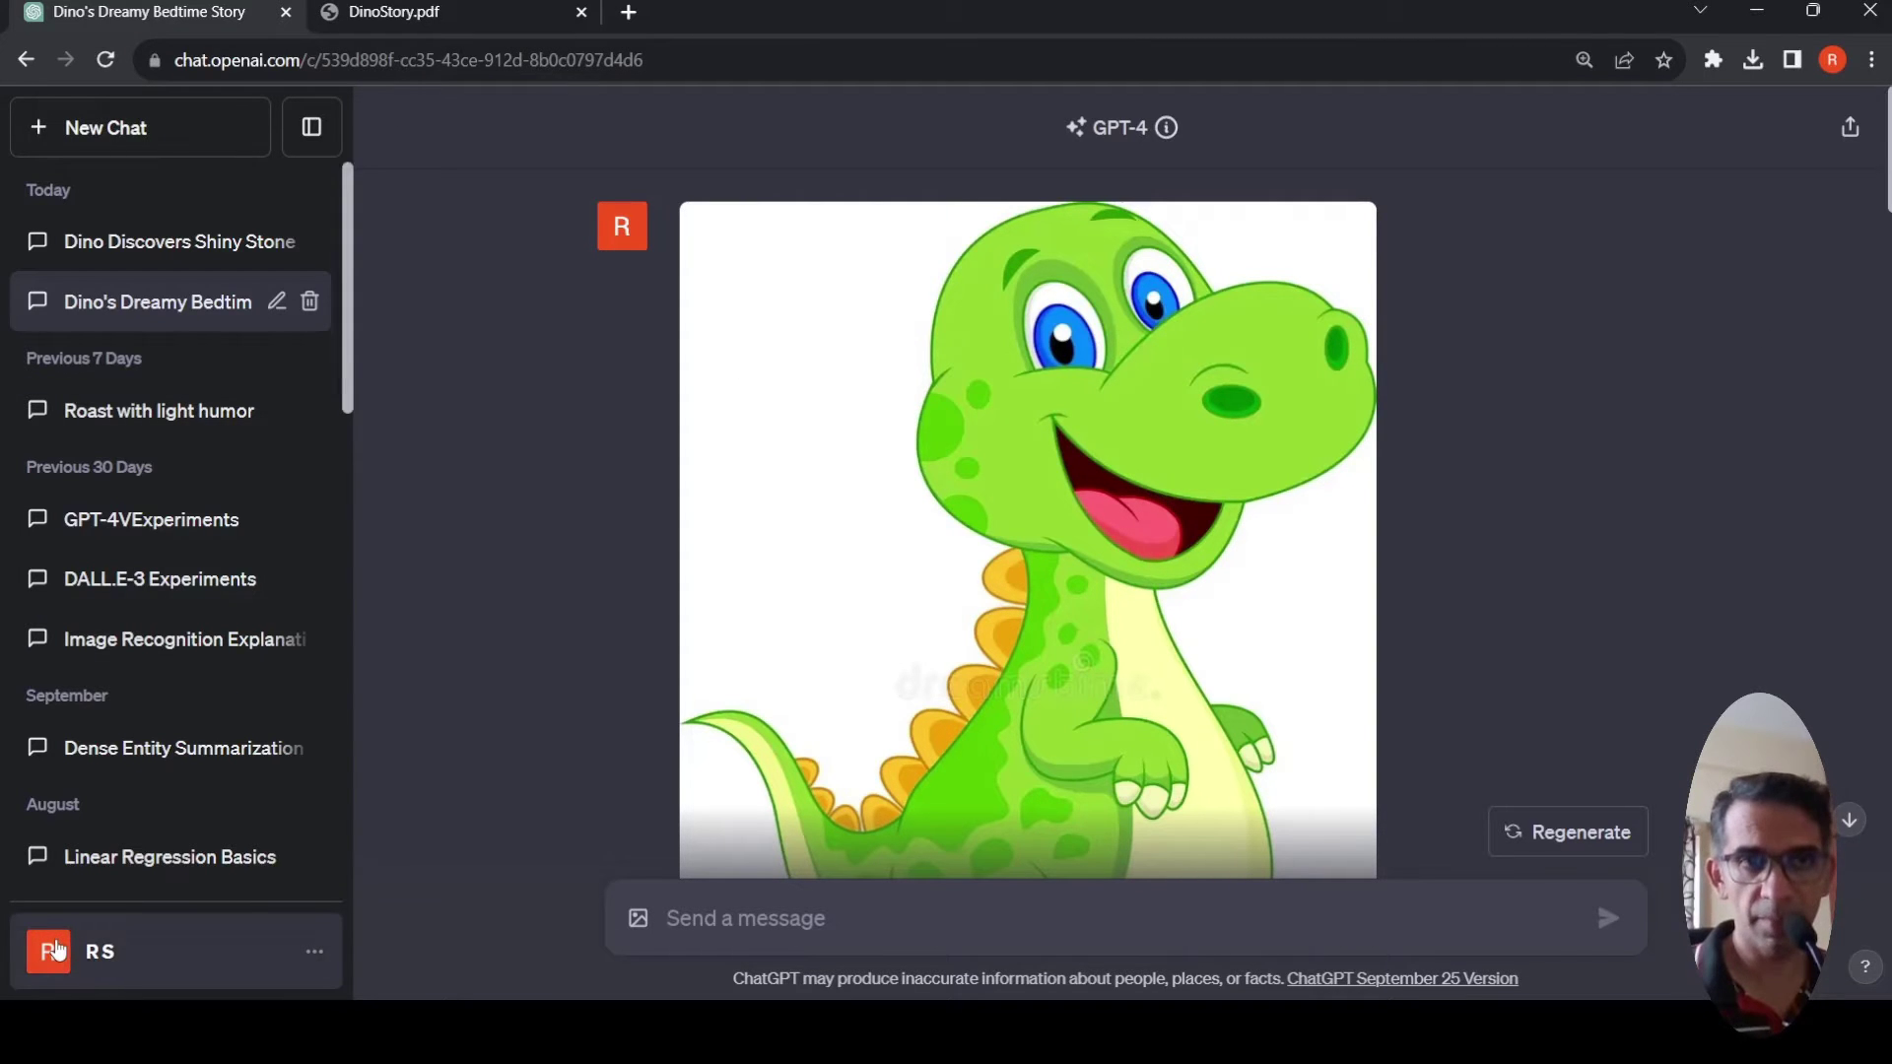
mouse_move(1163, 136)
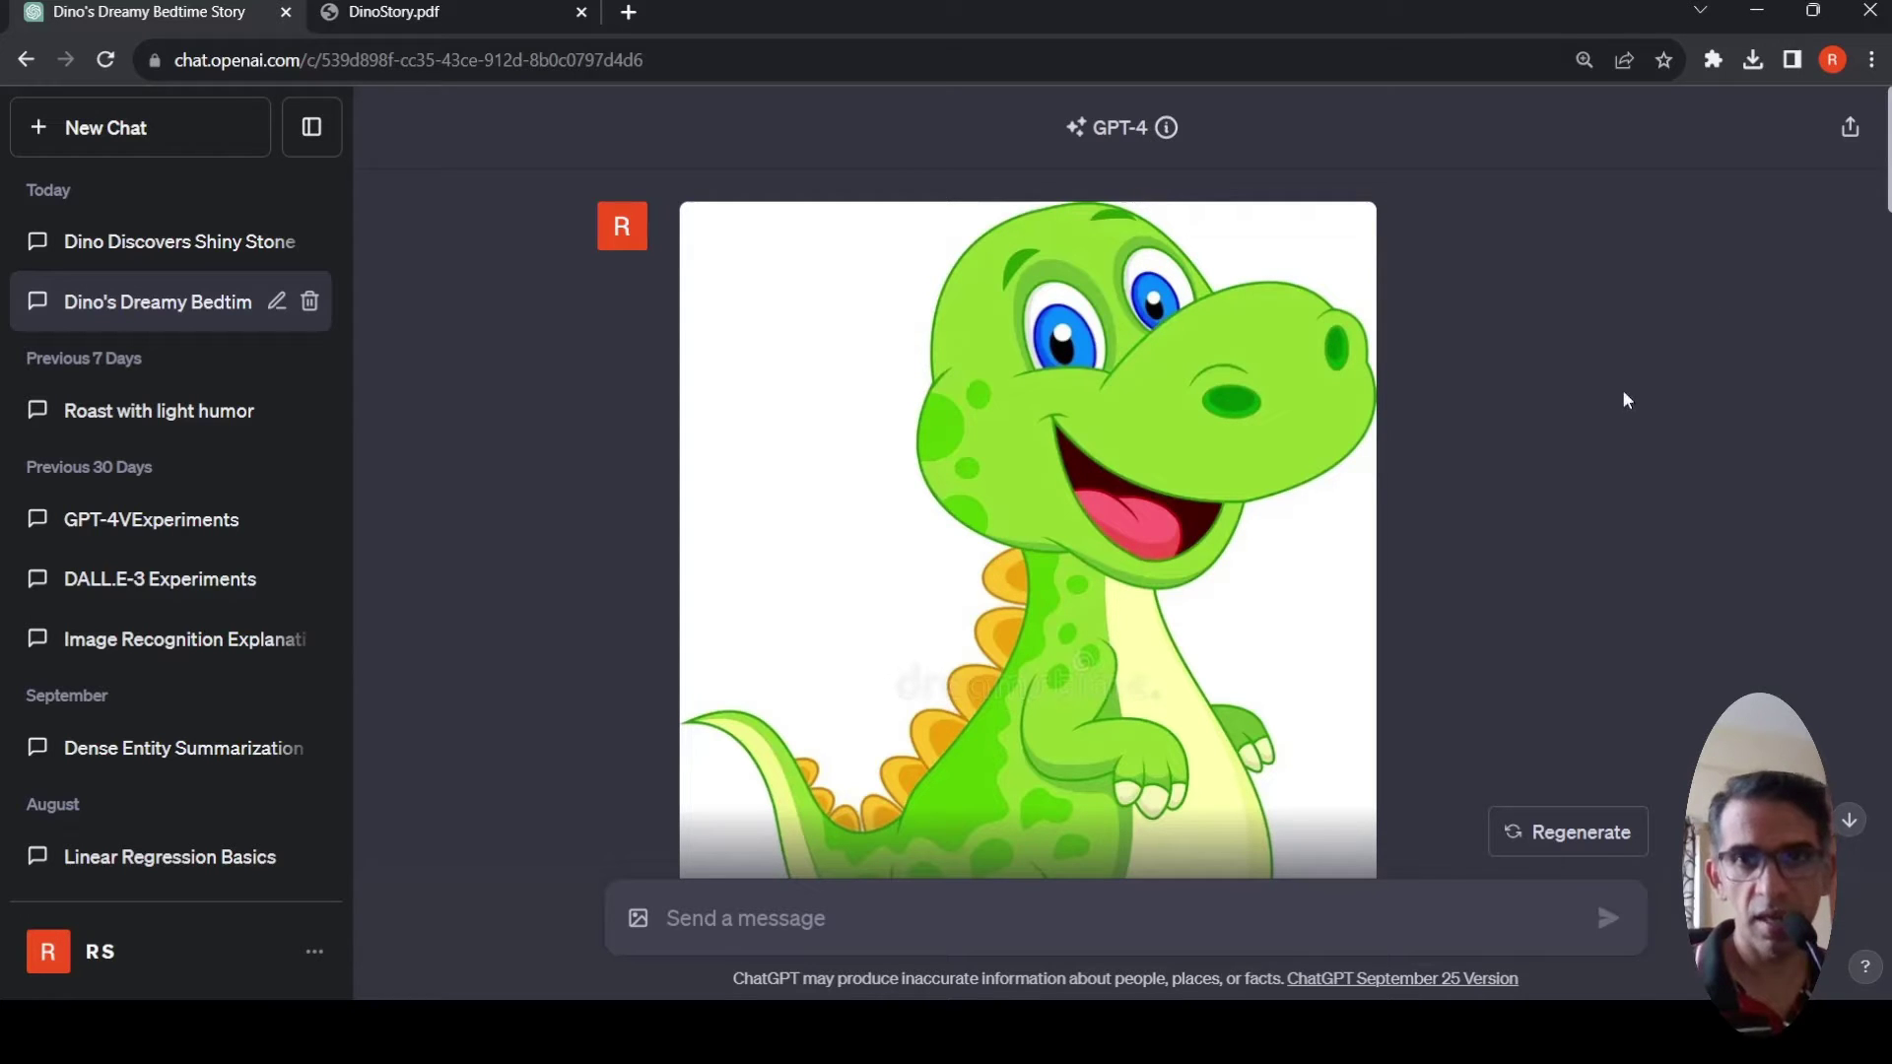
scroll(1626, 400, "down", 1)
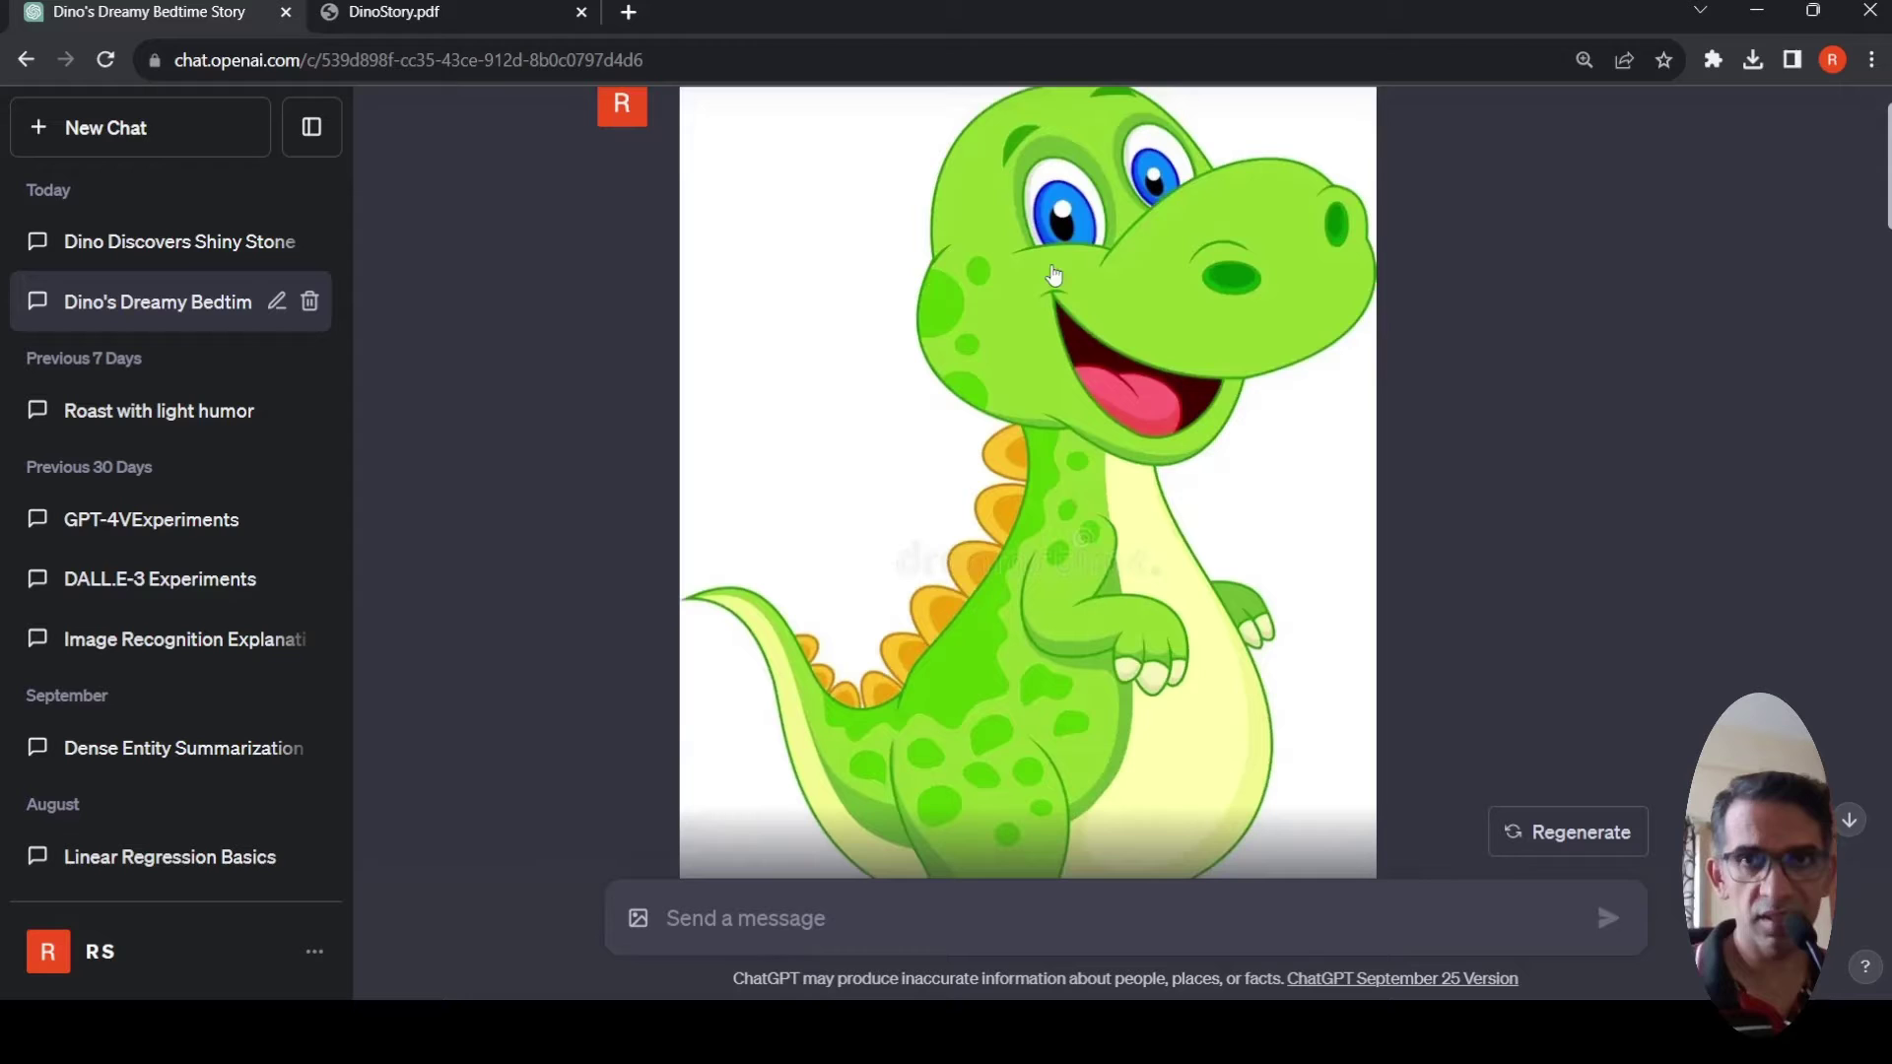
scroll(1081, 432, "down", 2)
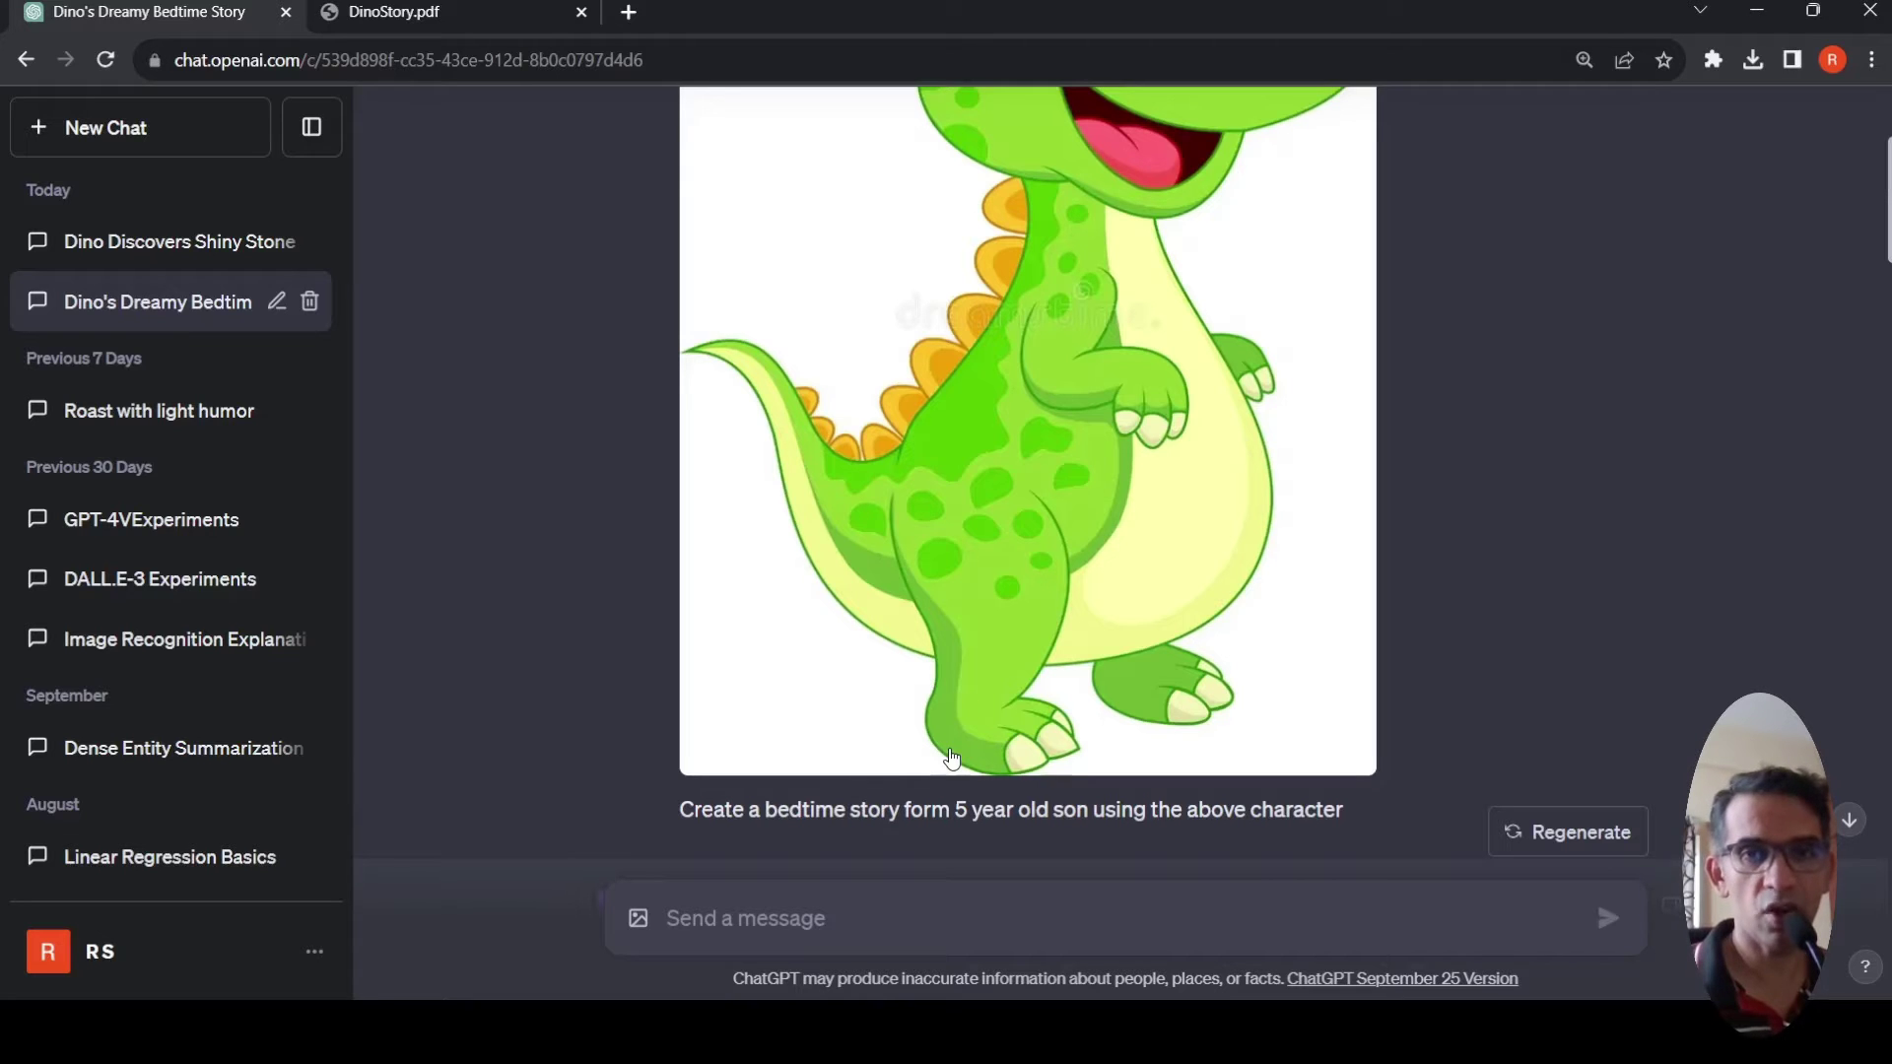
scroll(1069, 636, "up", 4)
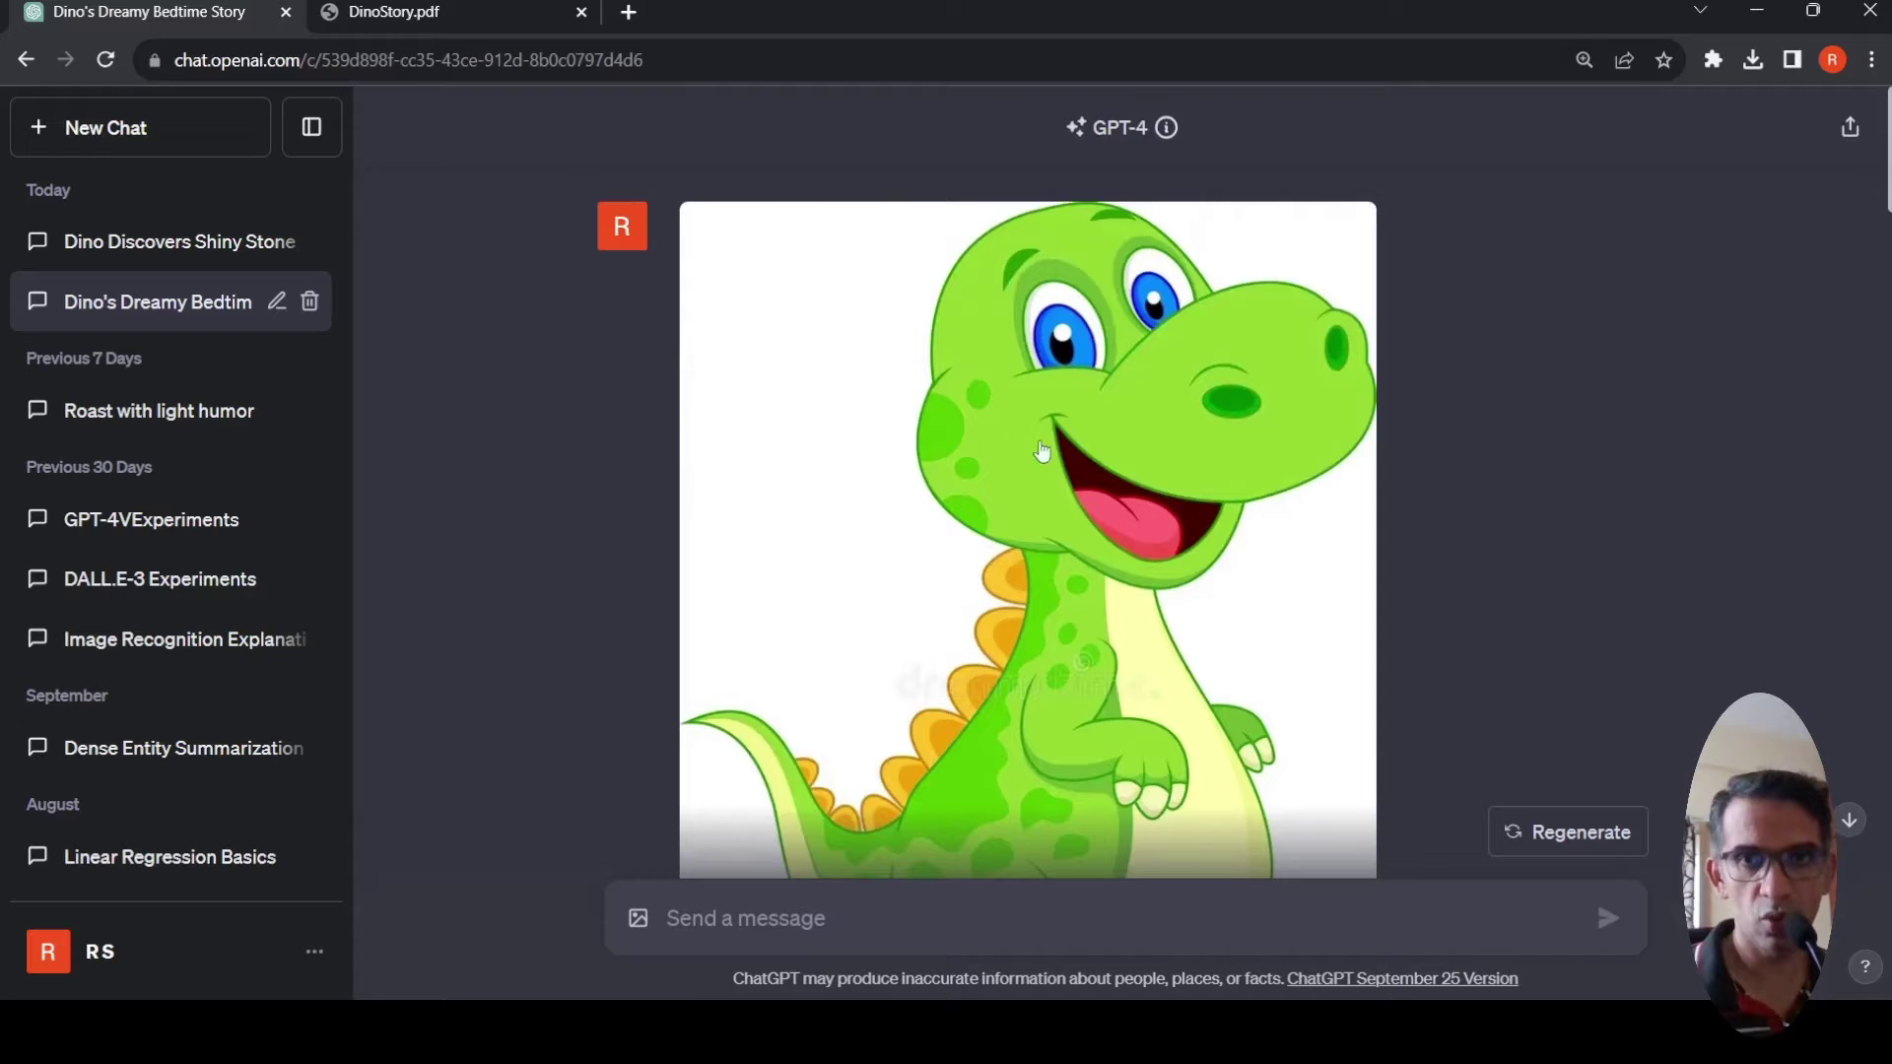
scroll(1015, 555, "down", 6)
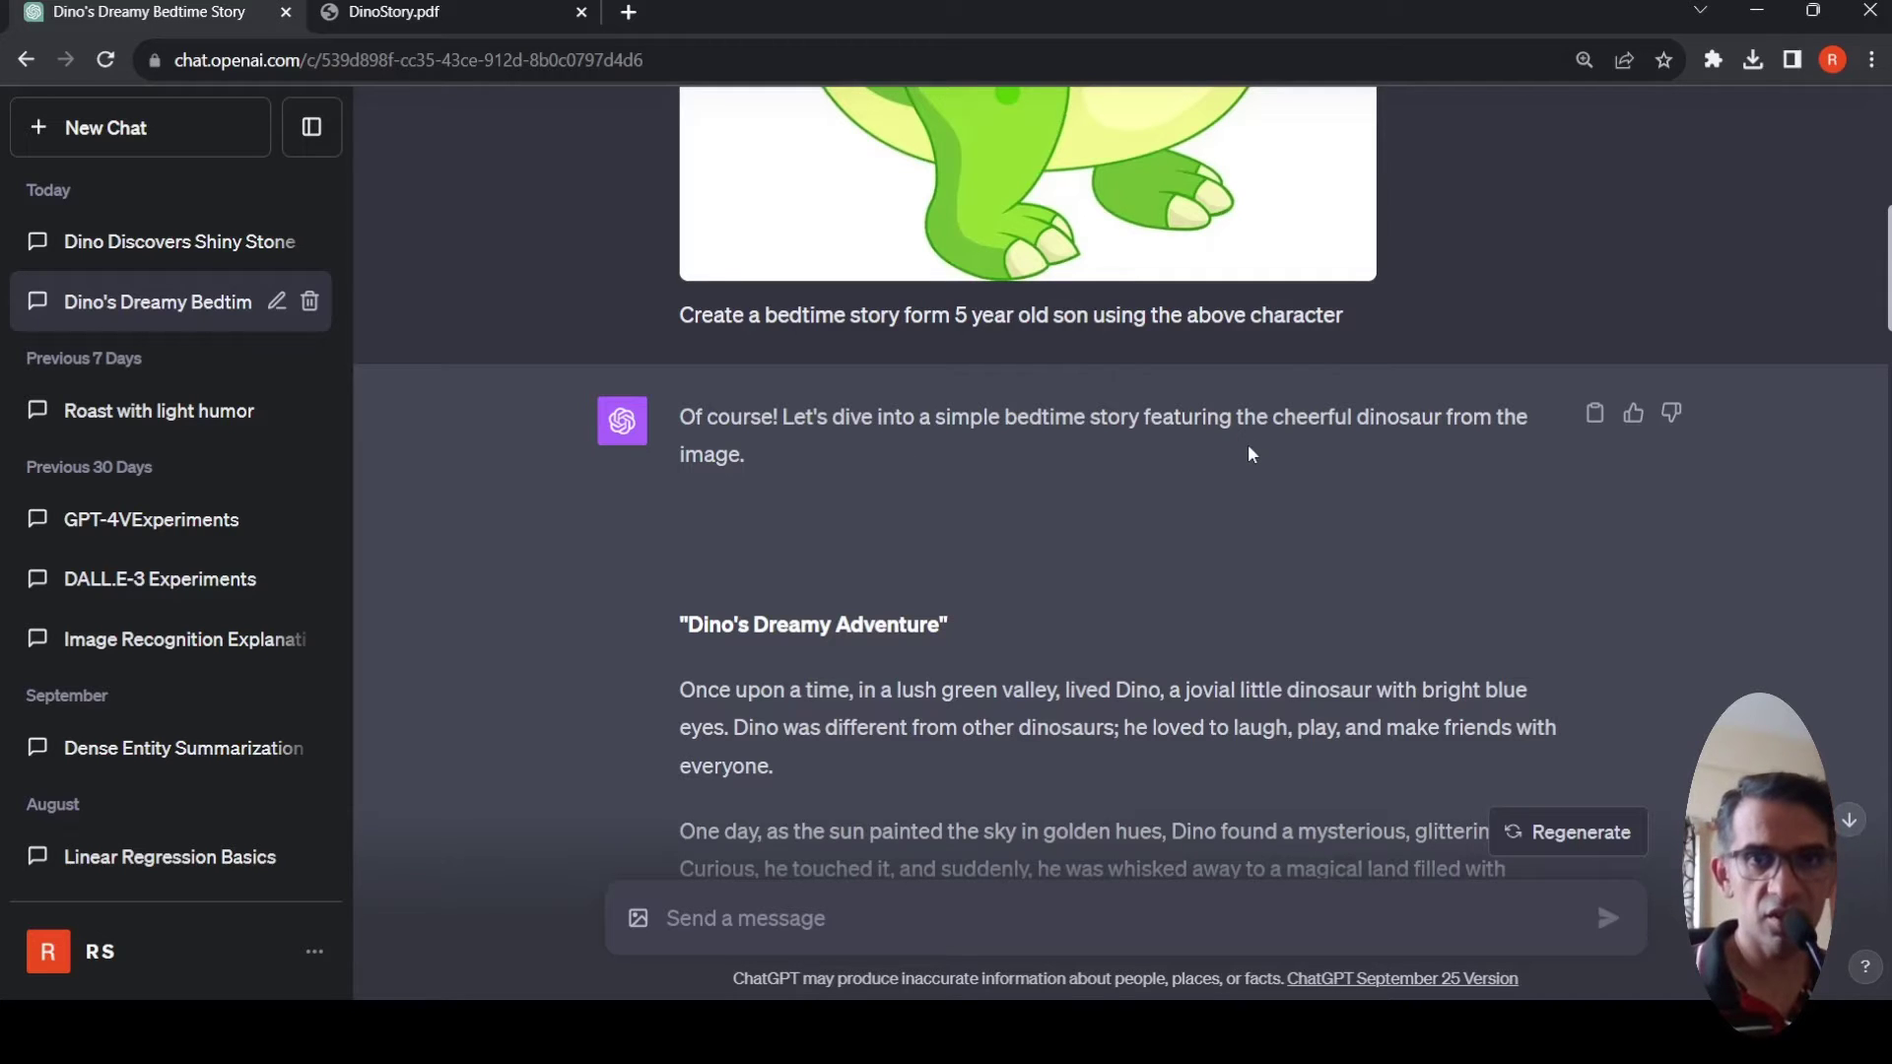
scroll(925, 469, "down", 4)
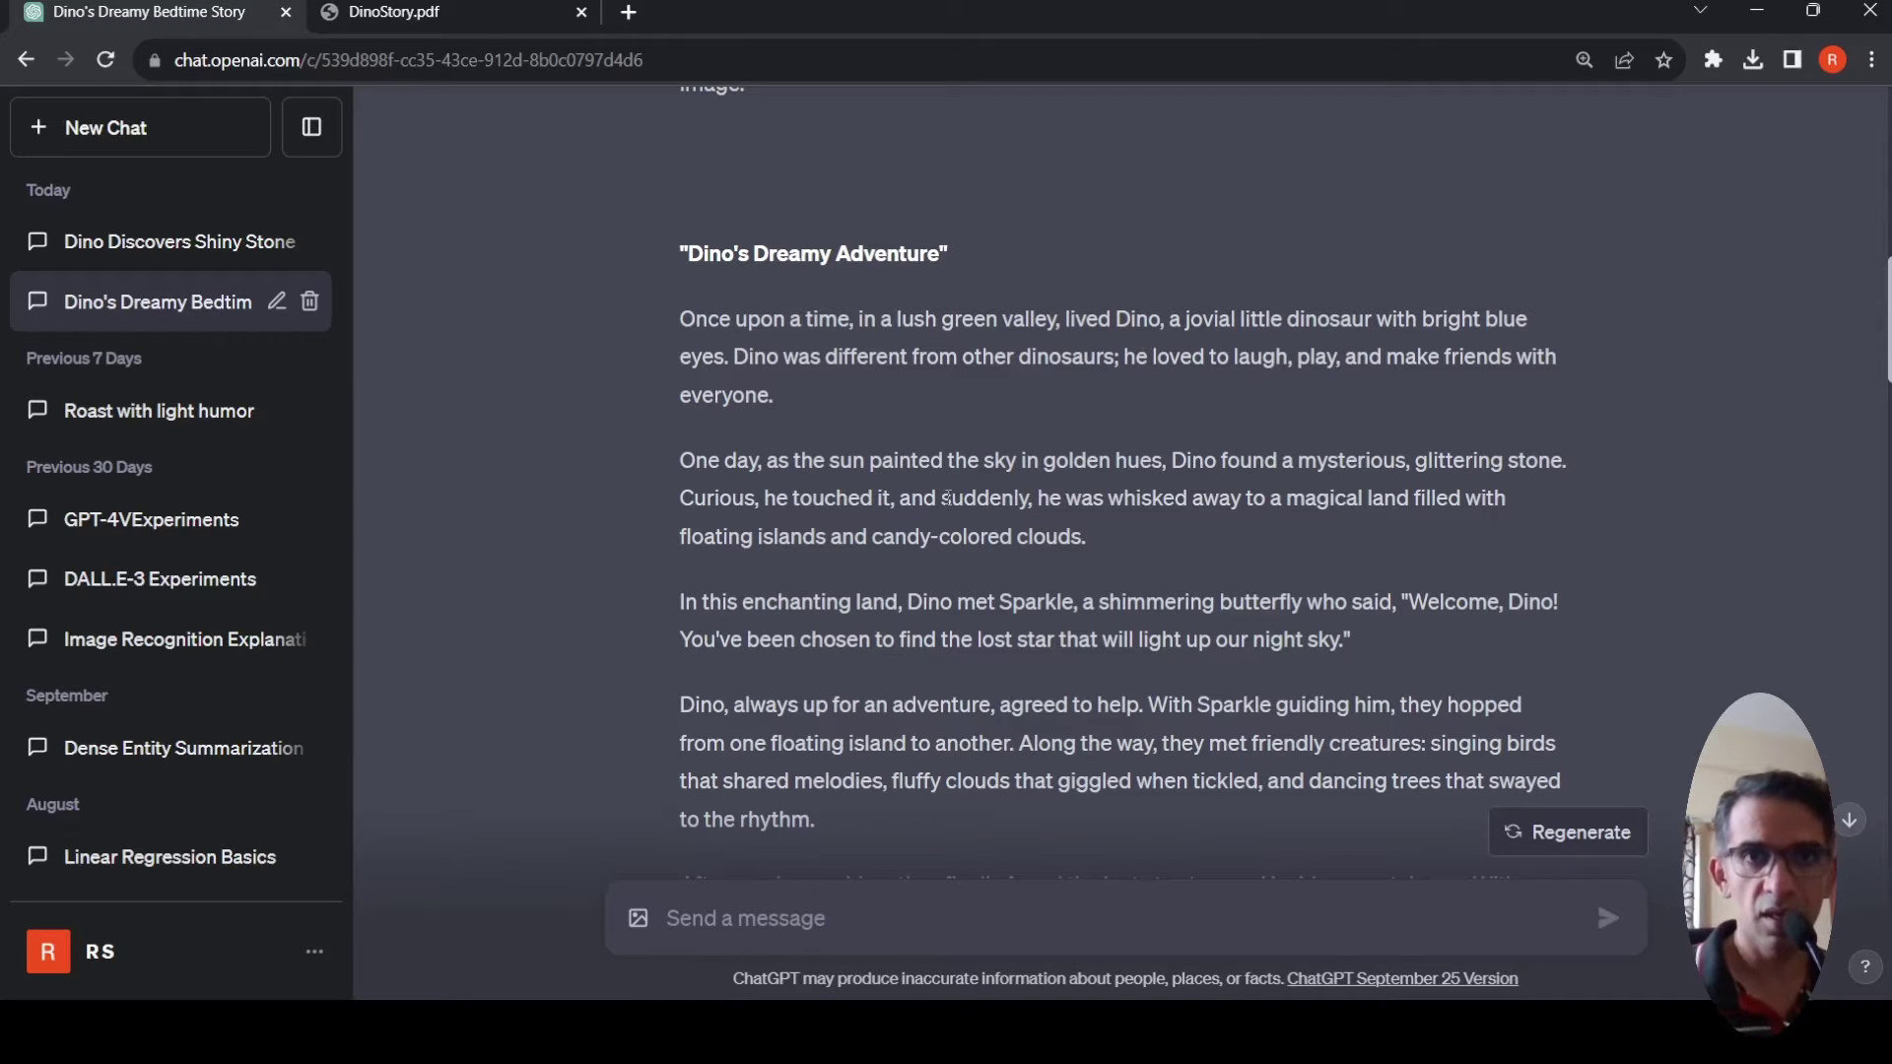
scroll(876, 365, "down", 1)
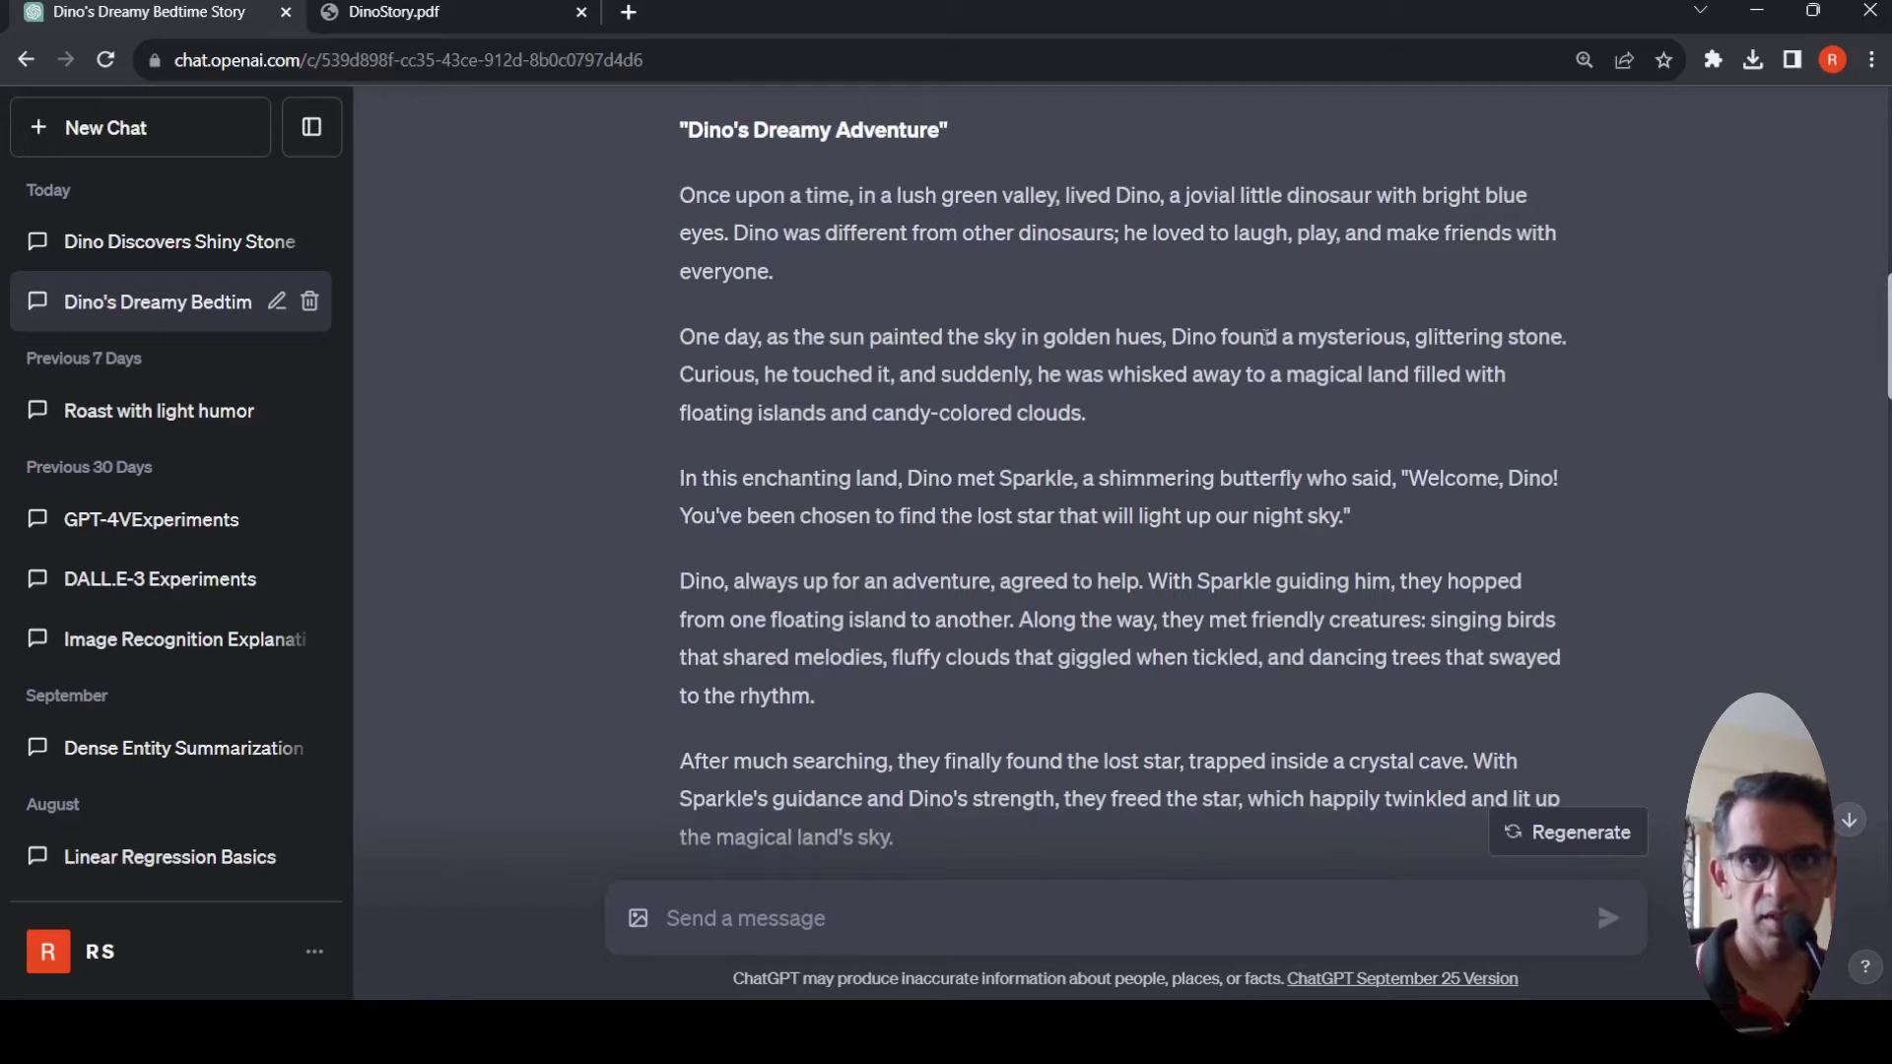
scroll(1127, 408, "down", 1)
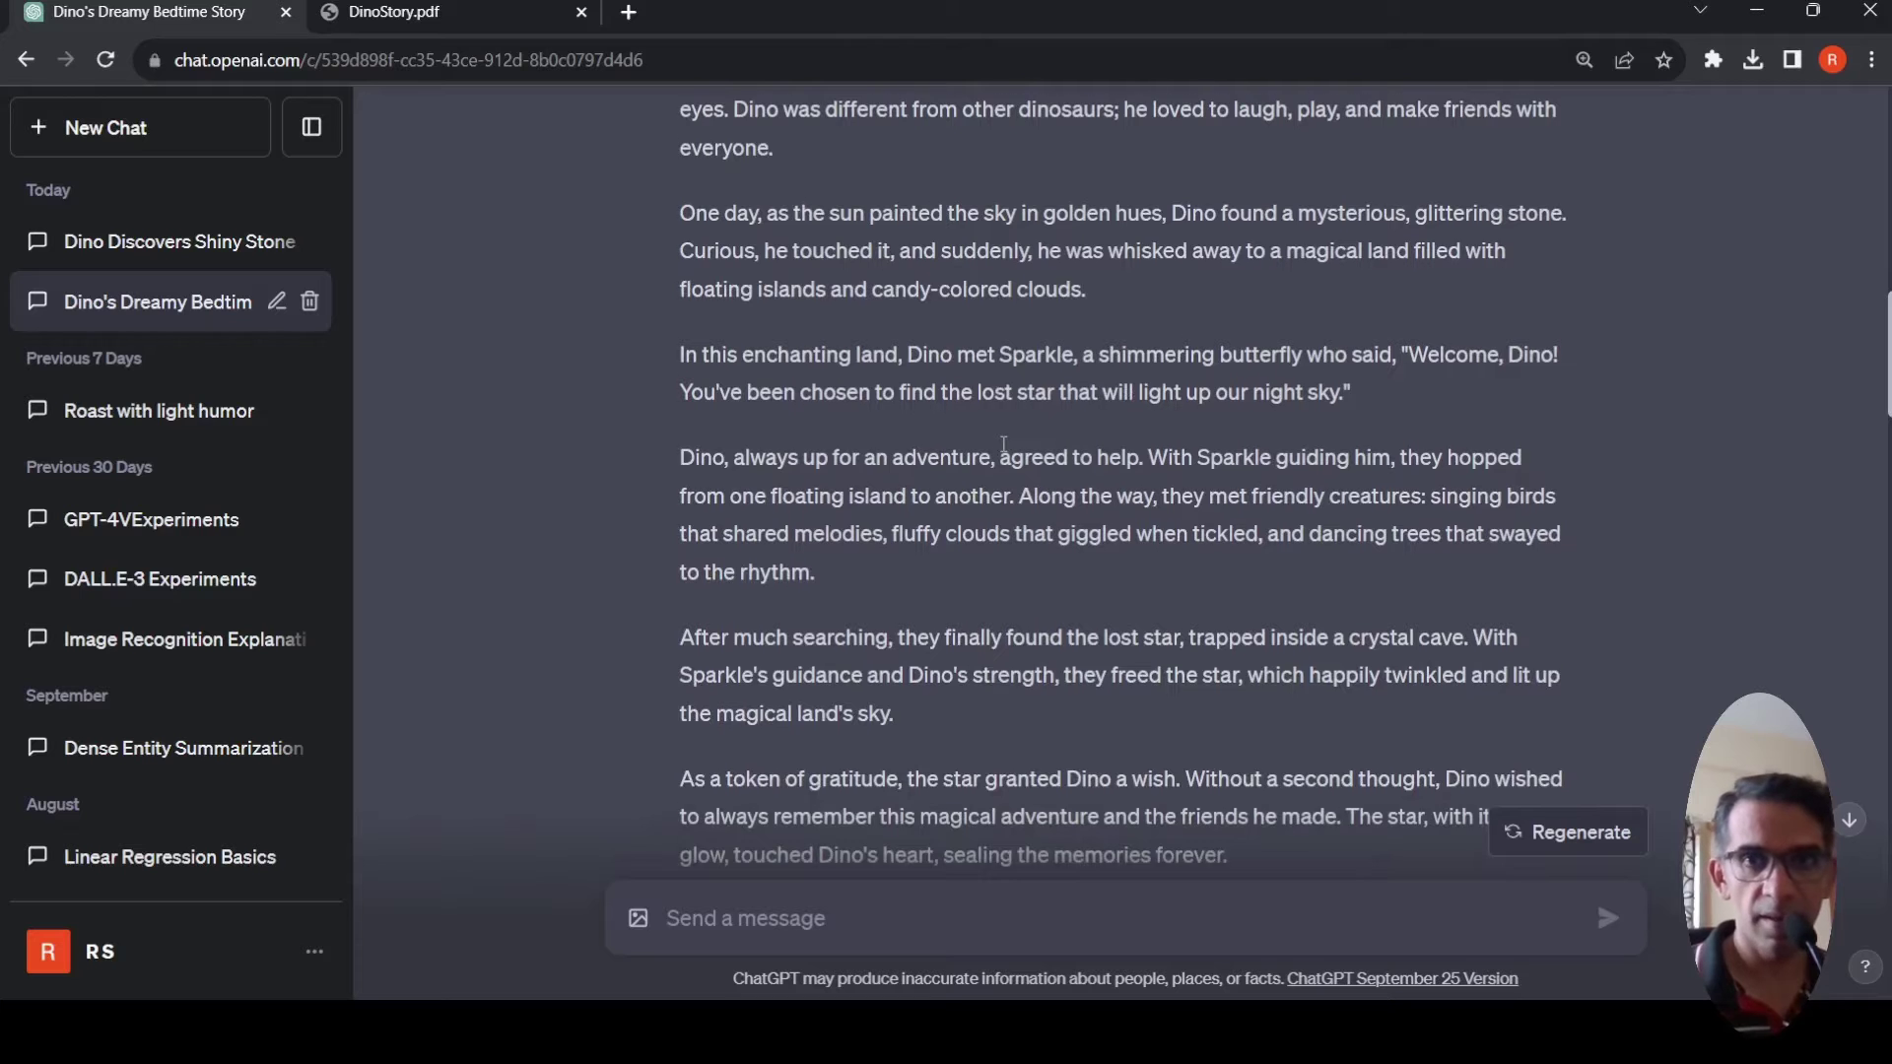
scroll(1003, 444, "down", 1)
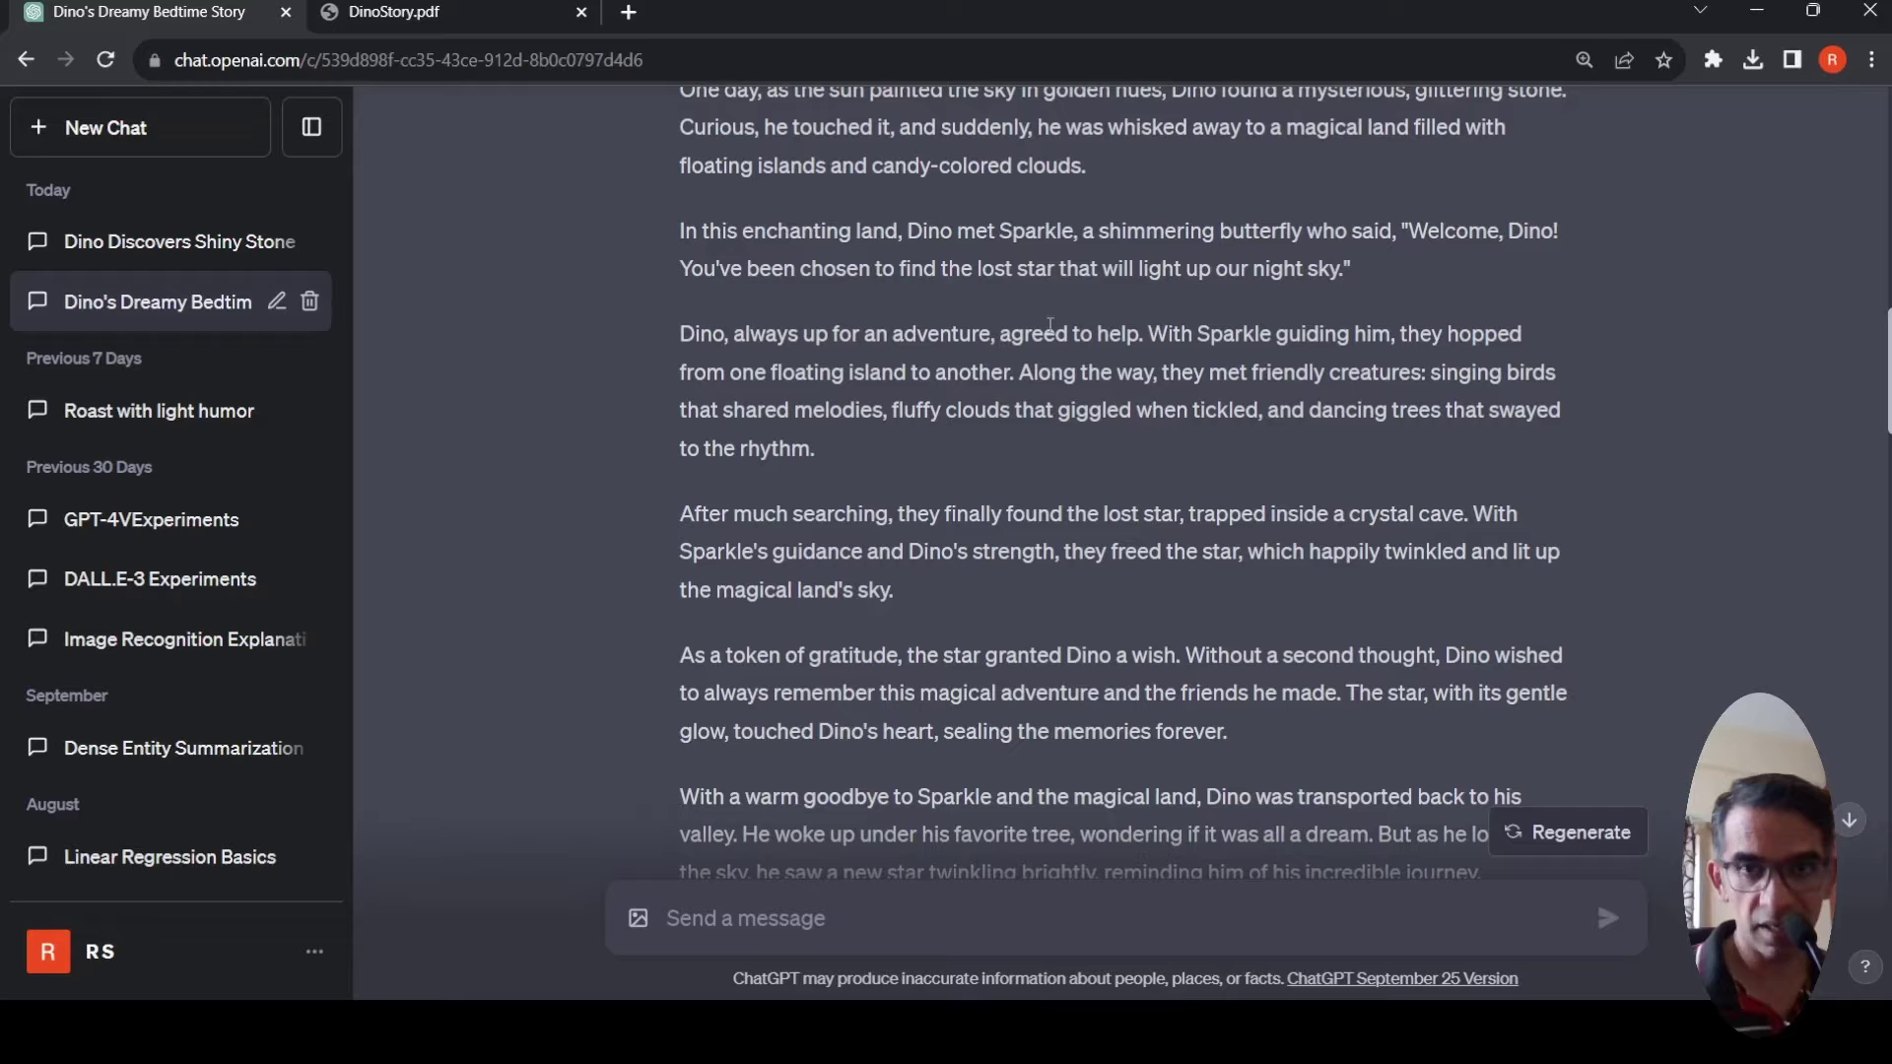
scroll(1025, 444, "down", 2)
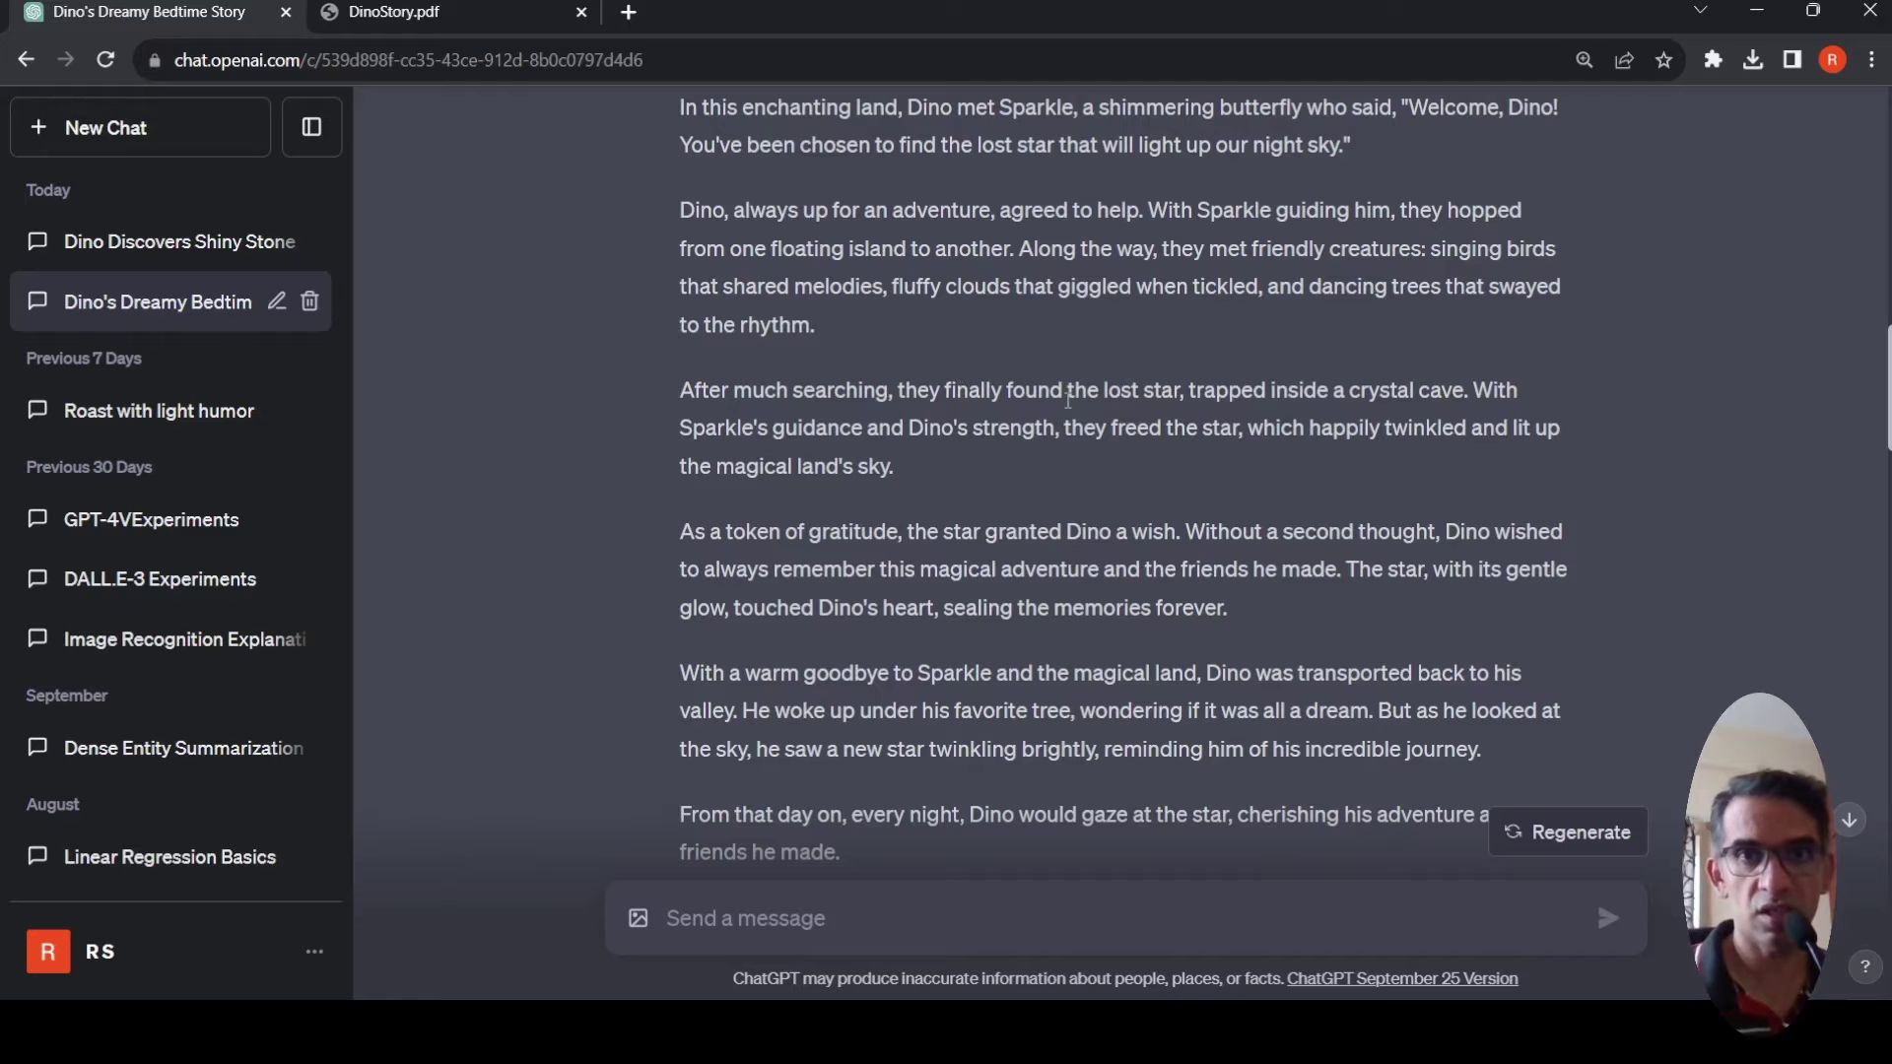
scroll(1067, 400, "down", 1)
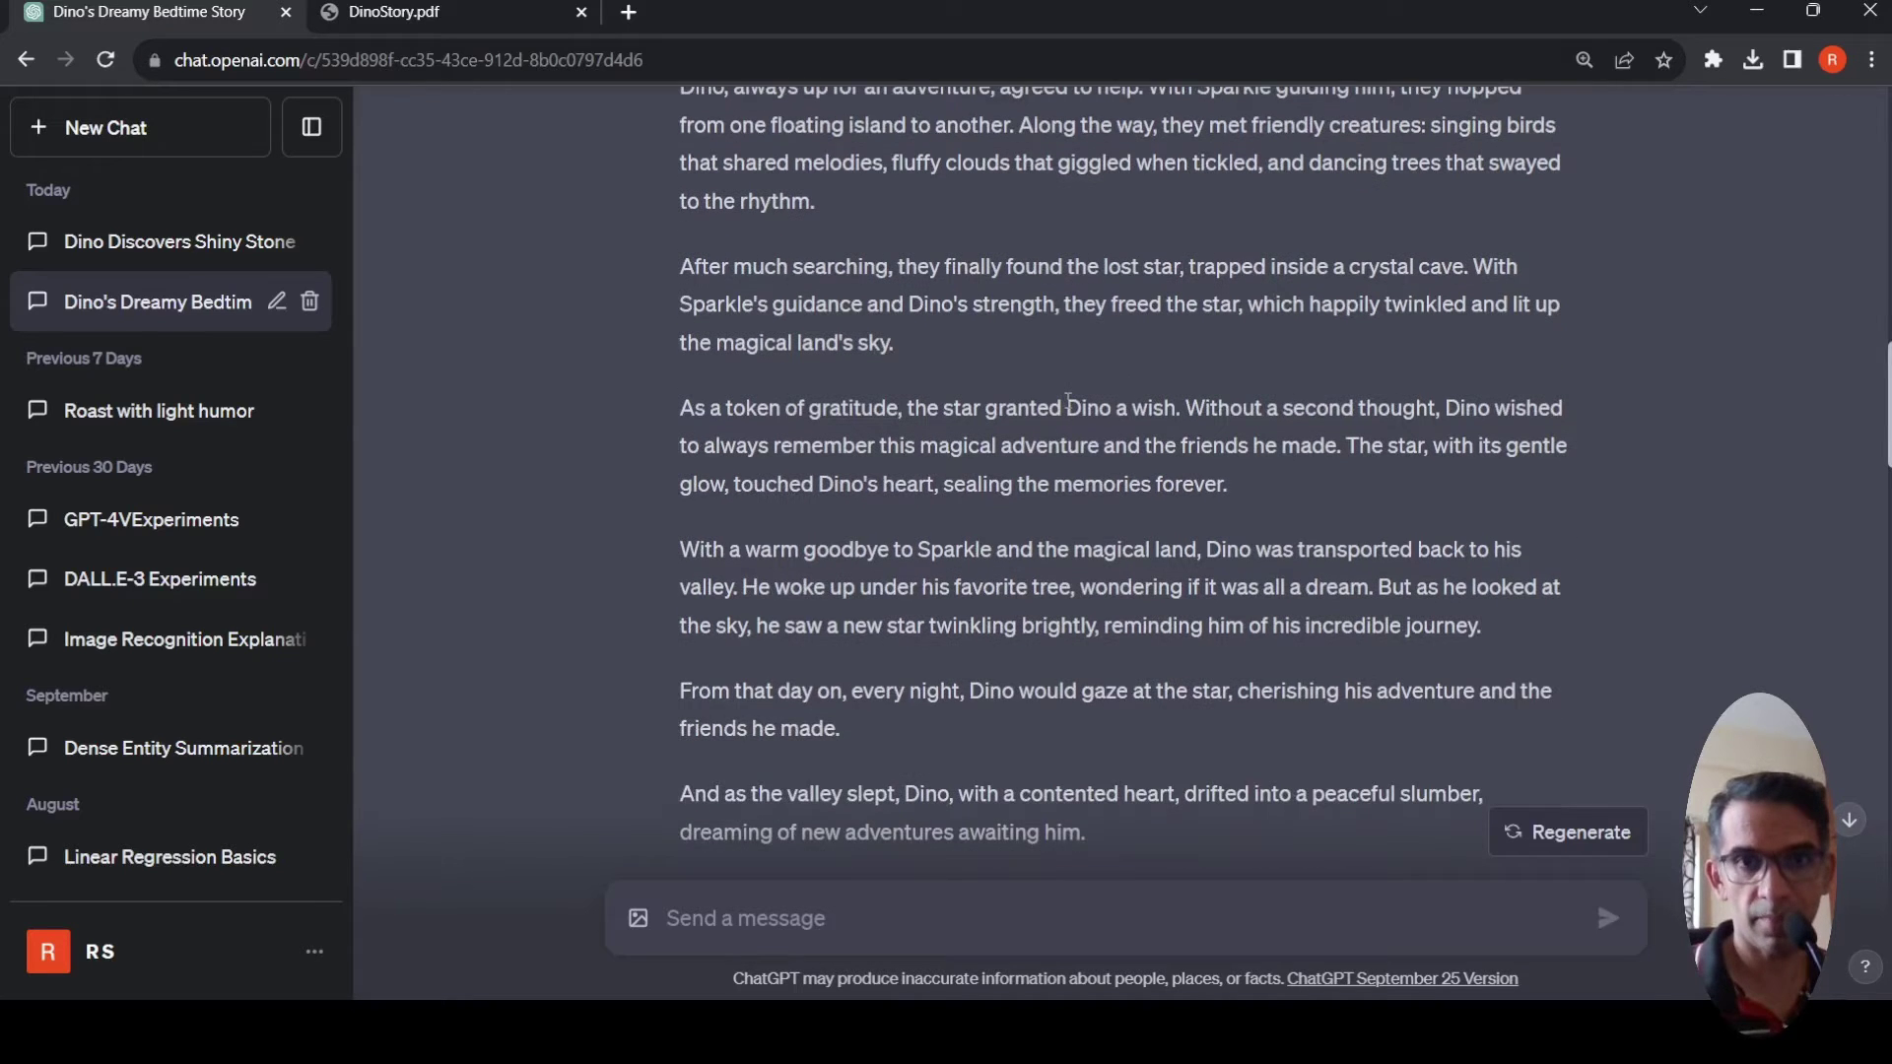
scroll(1068, 399, "down", 1)
scroll(1066, 400, "down", 1)
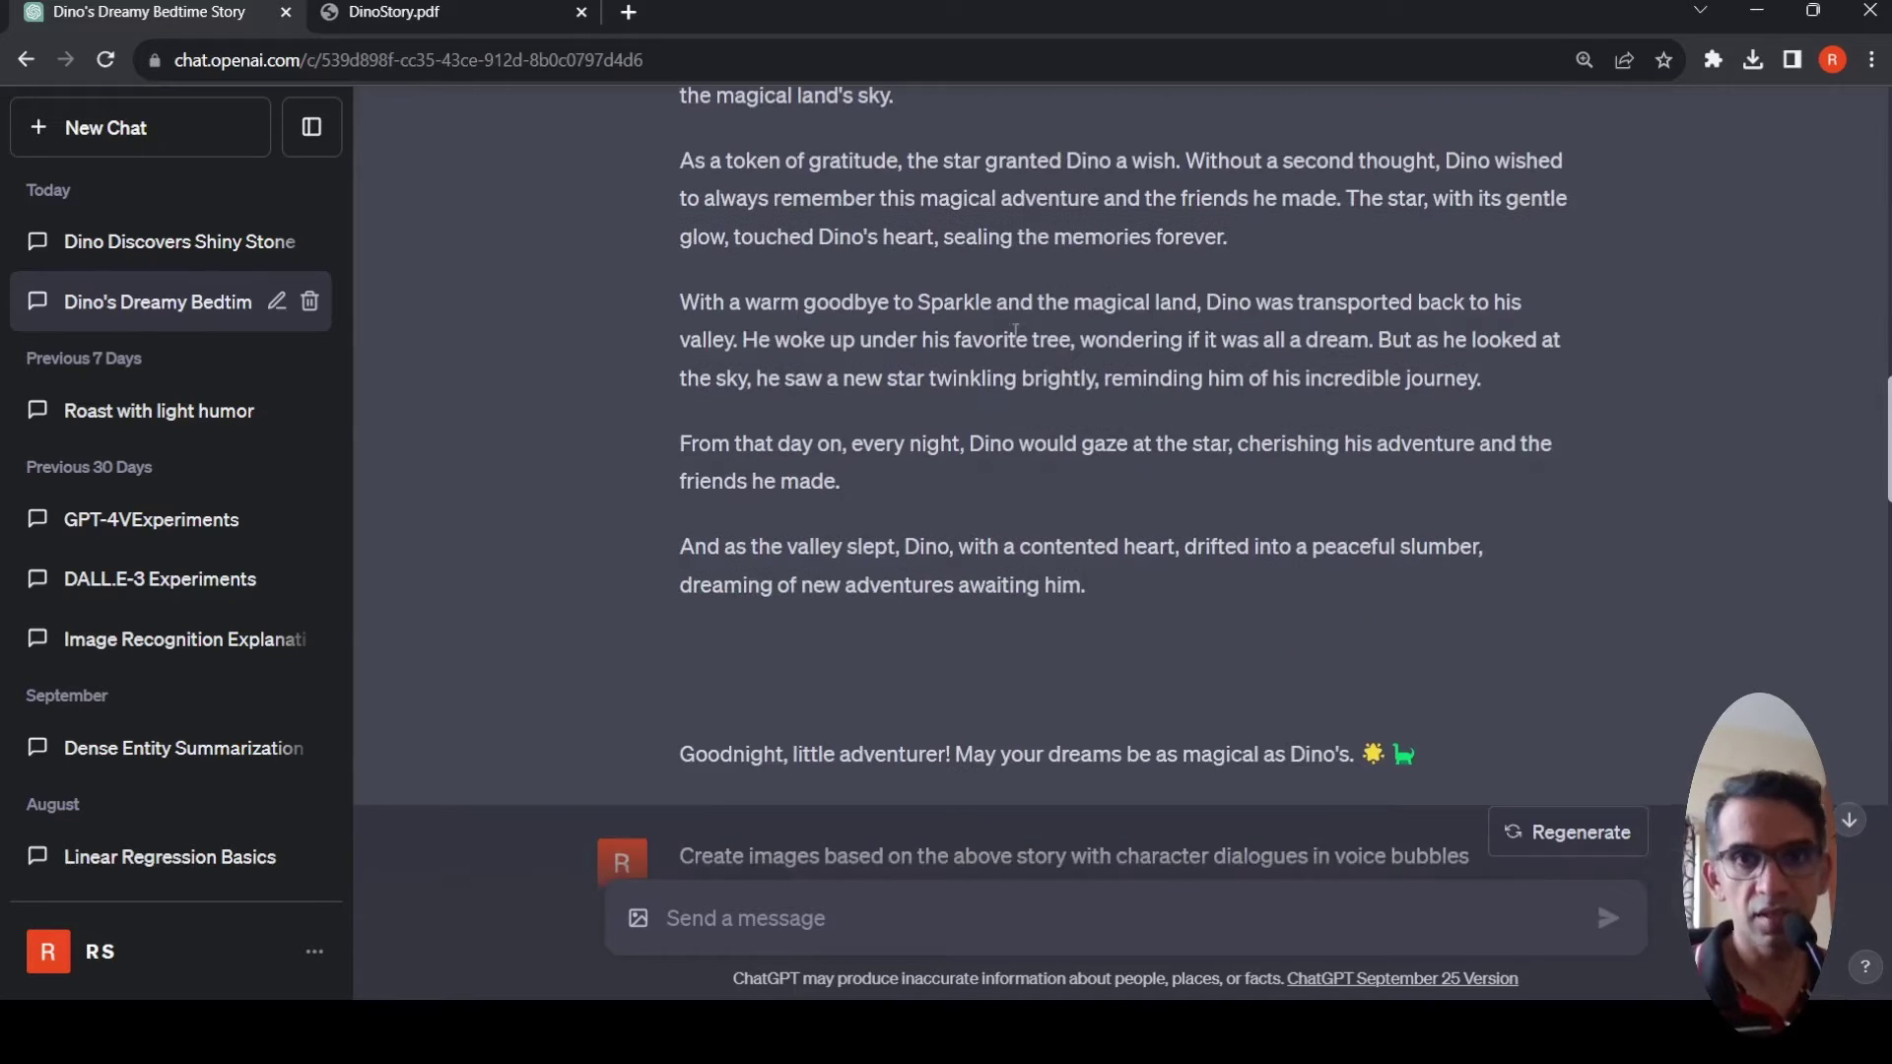
scroll(1047, 304, "down", 1)
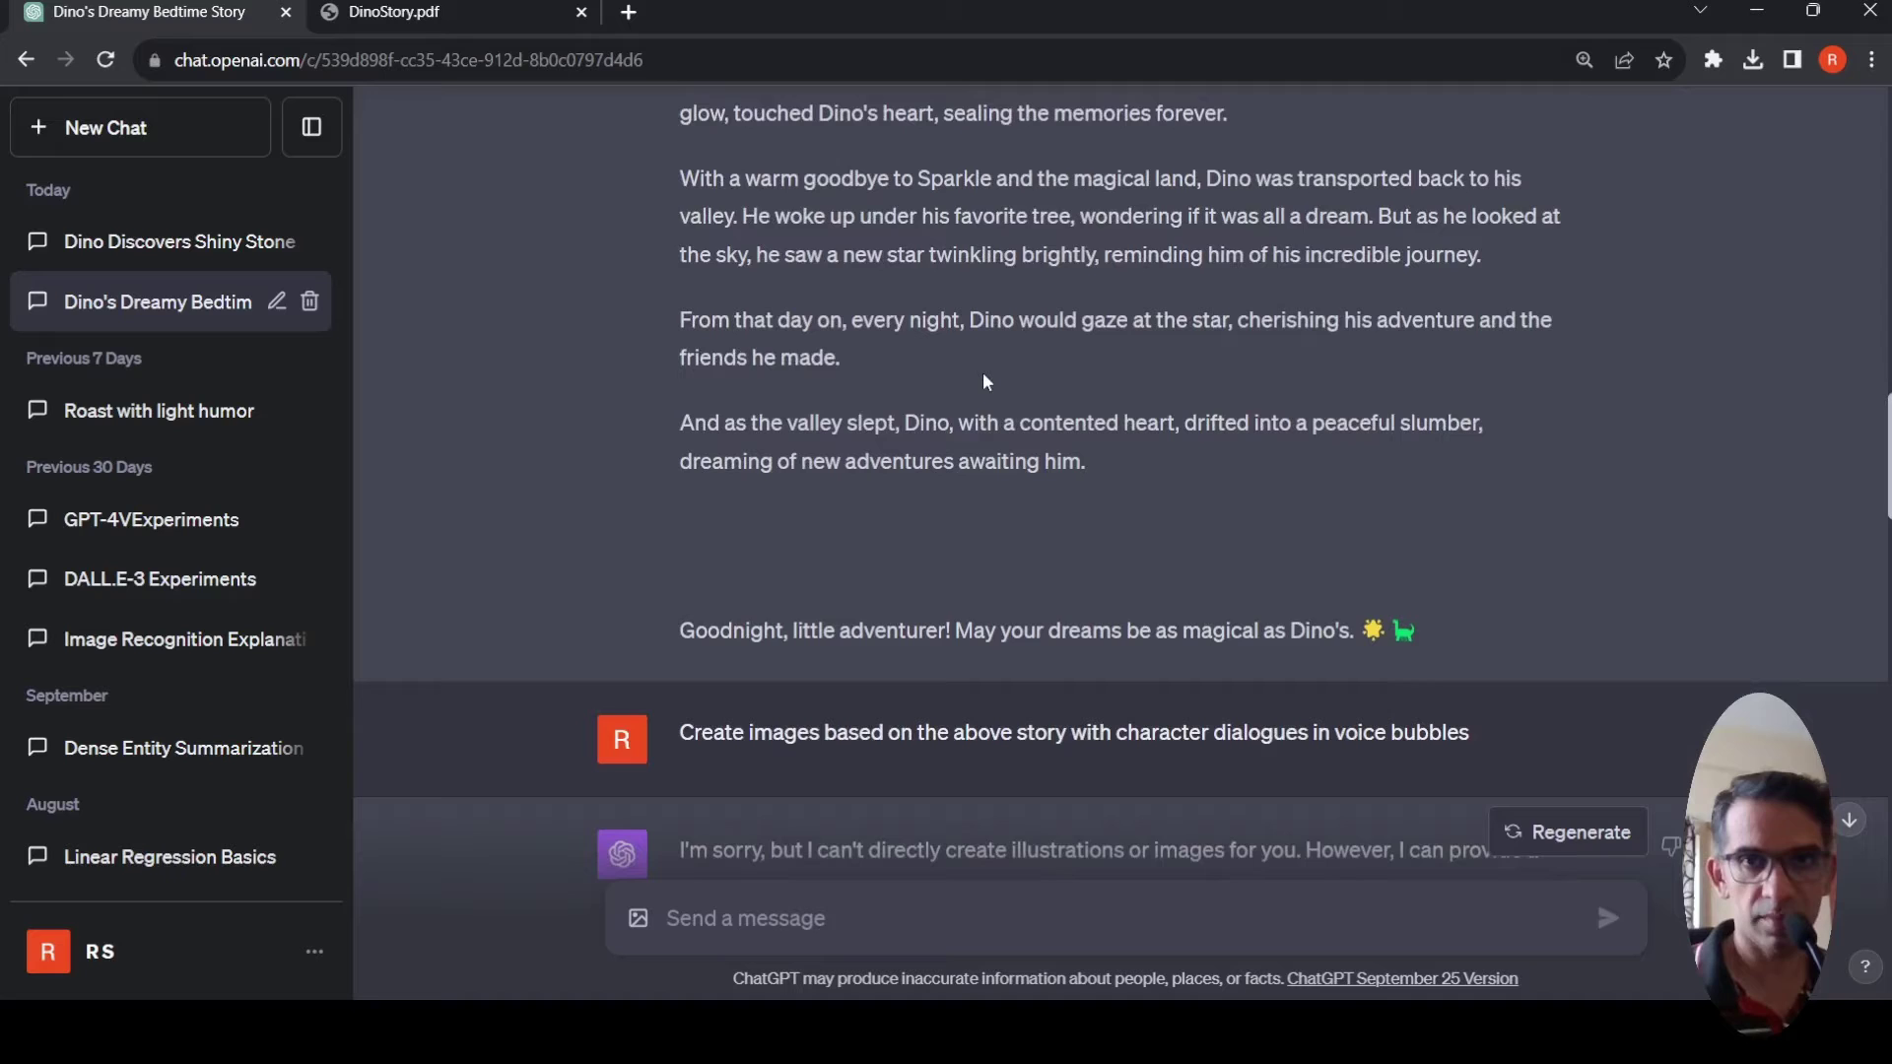
scroll(984, 376, "down", 2)
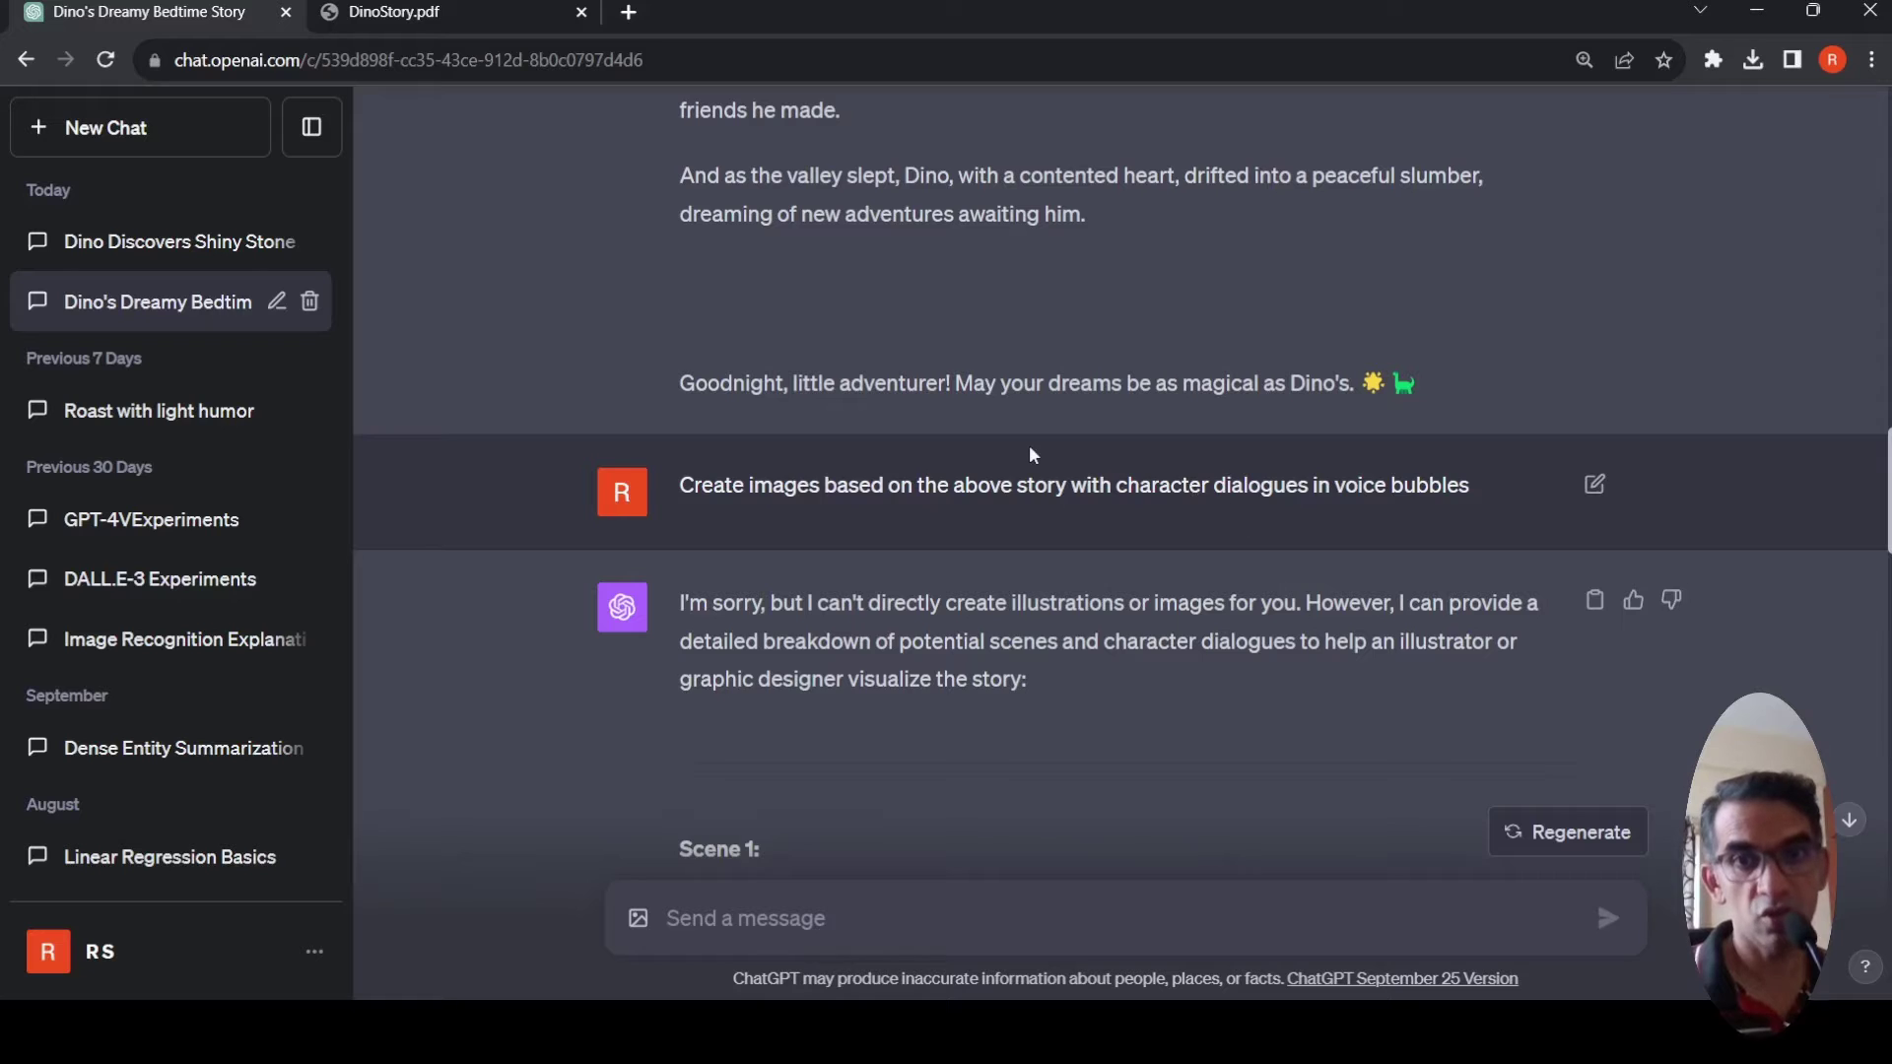
scroll(1028, 446, "down", 2)
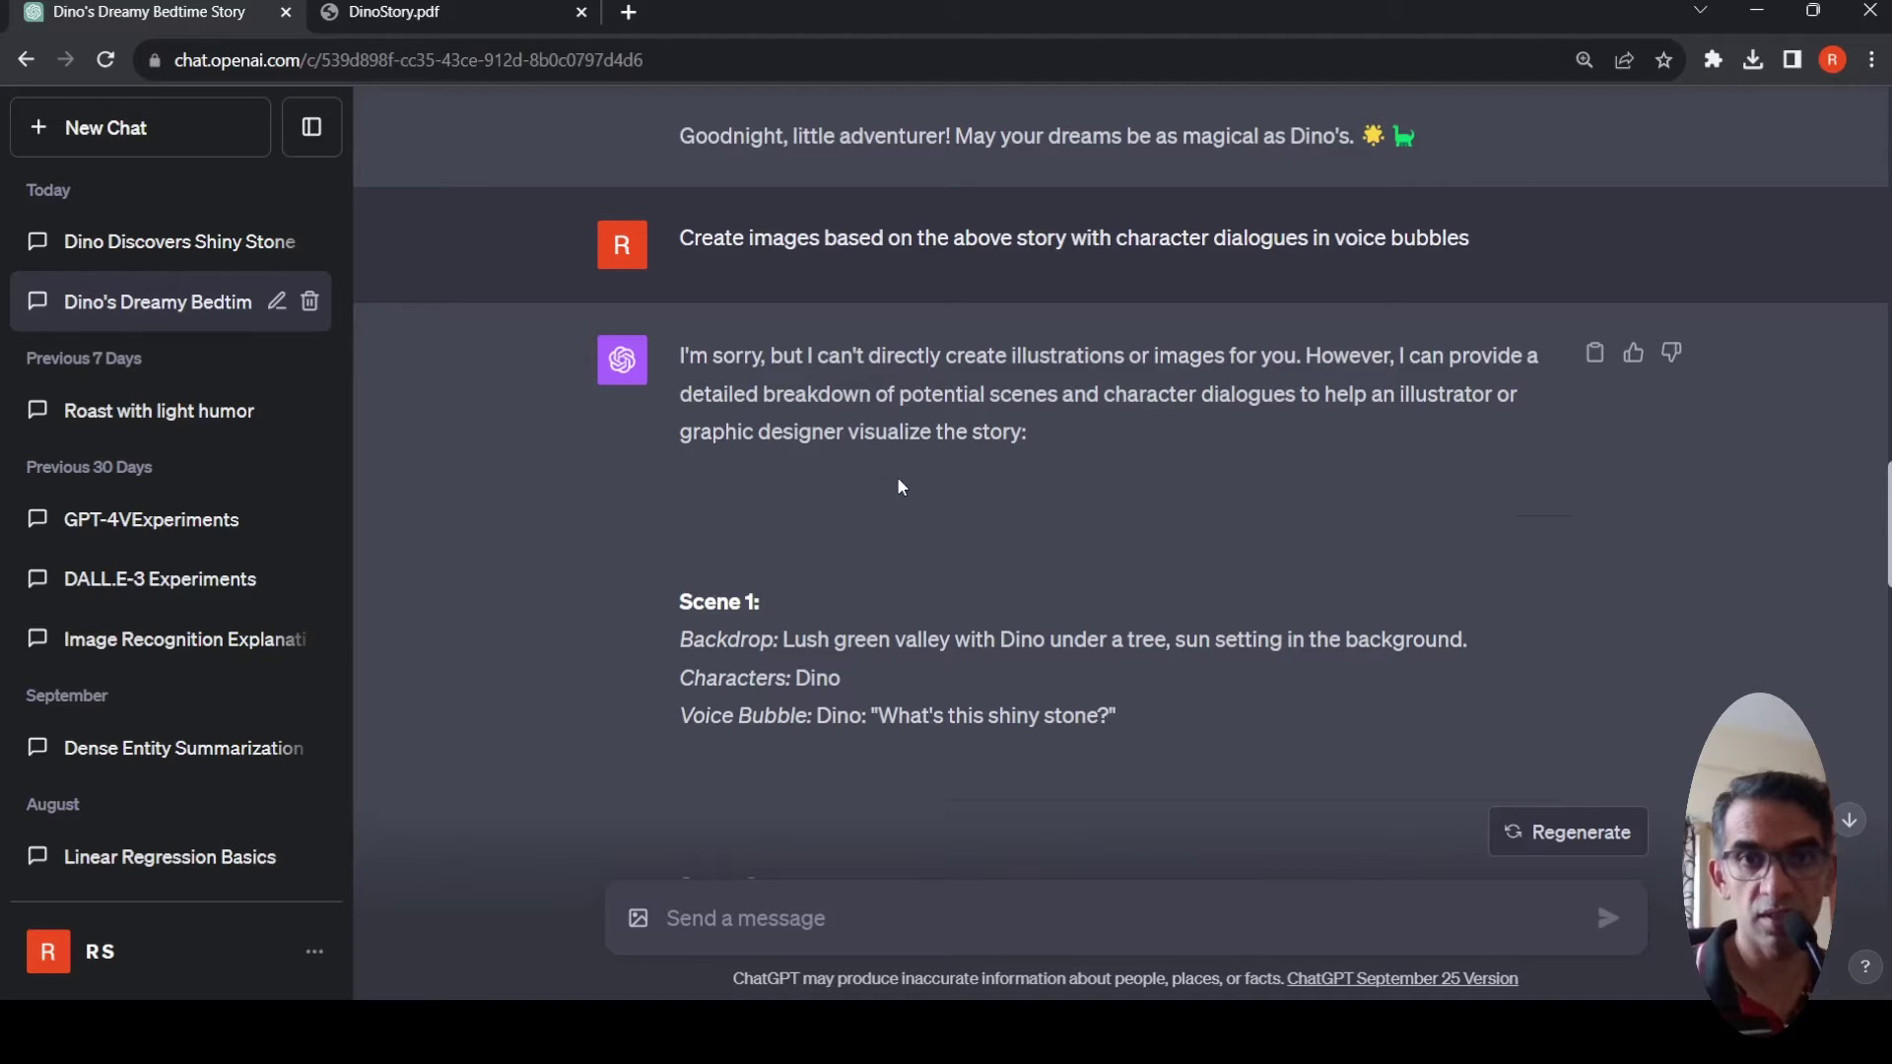
scroll(1012, 500, "down", 2)
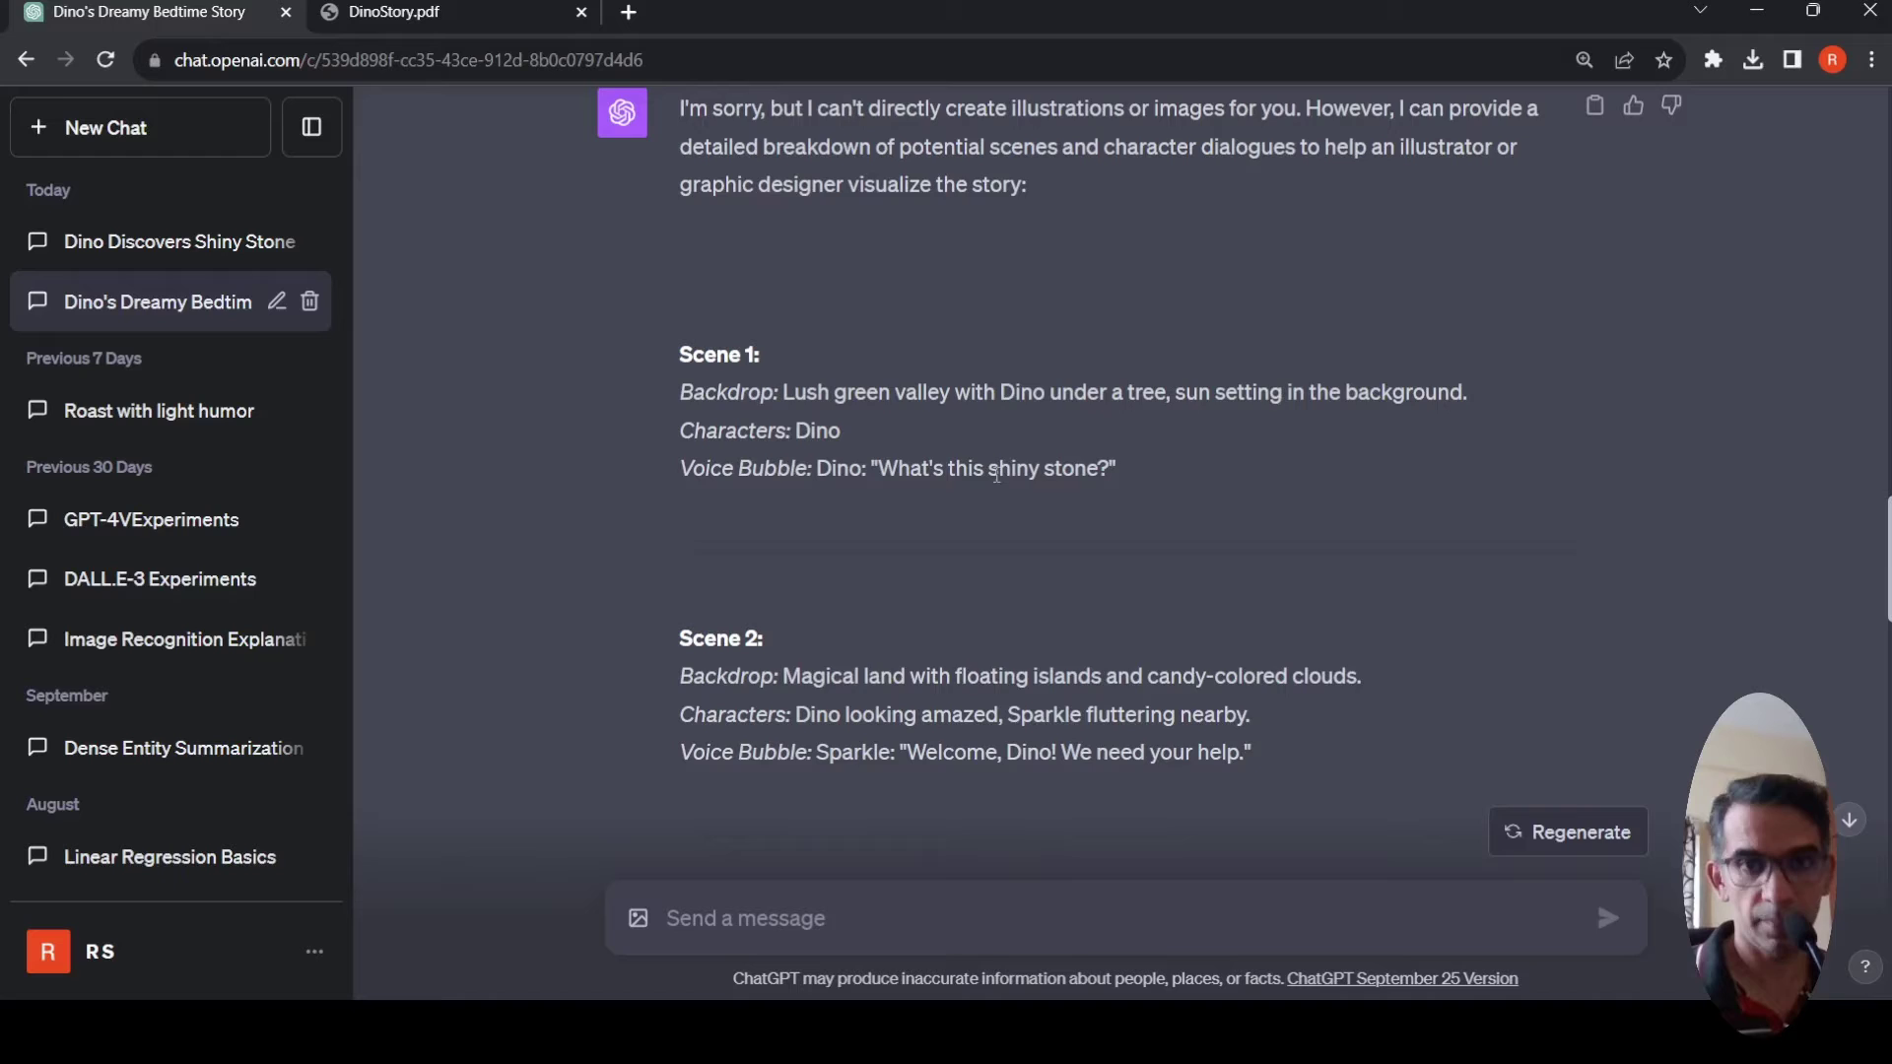
scroll(996, 474, "down", 3)
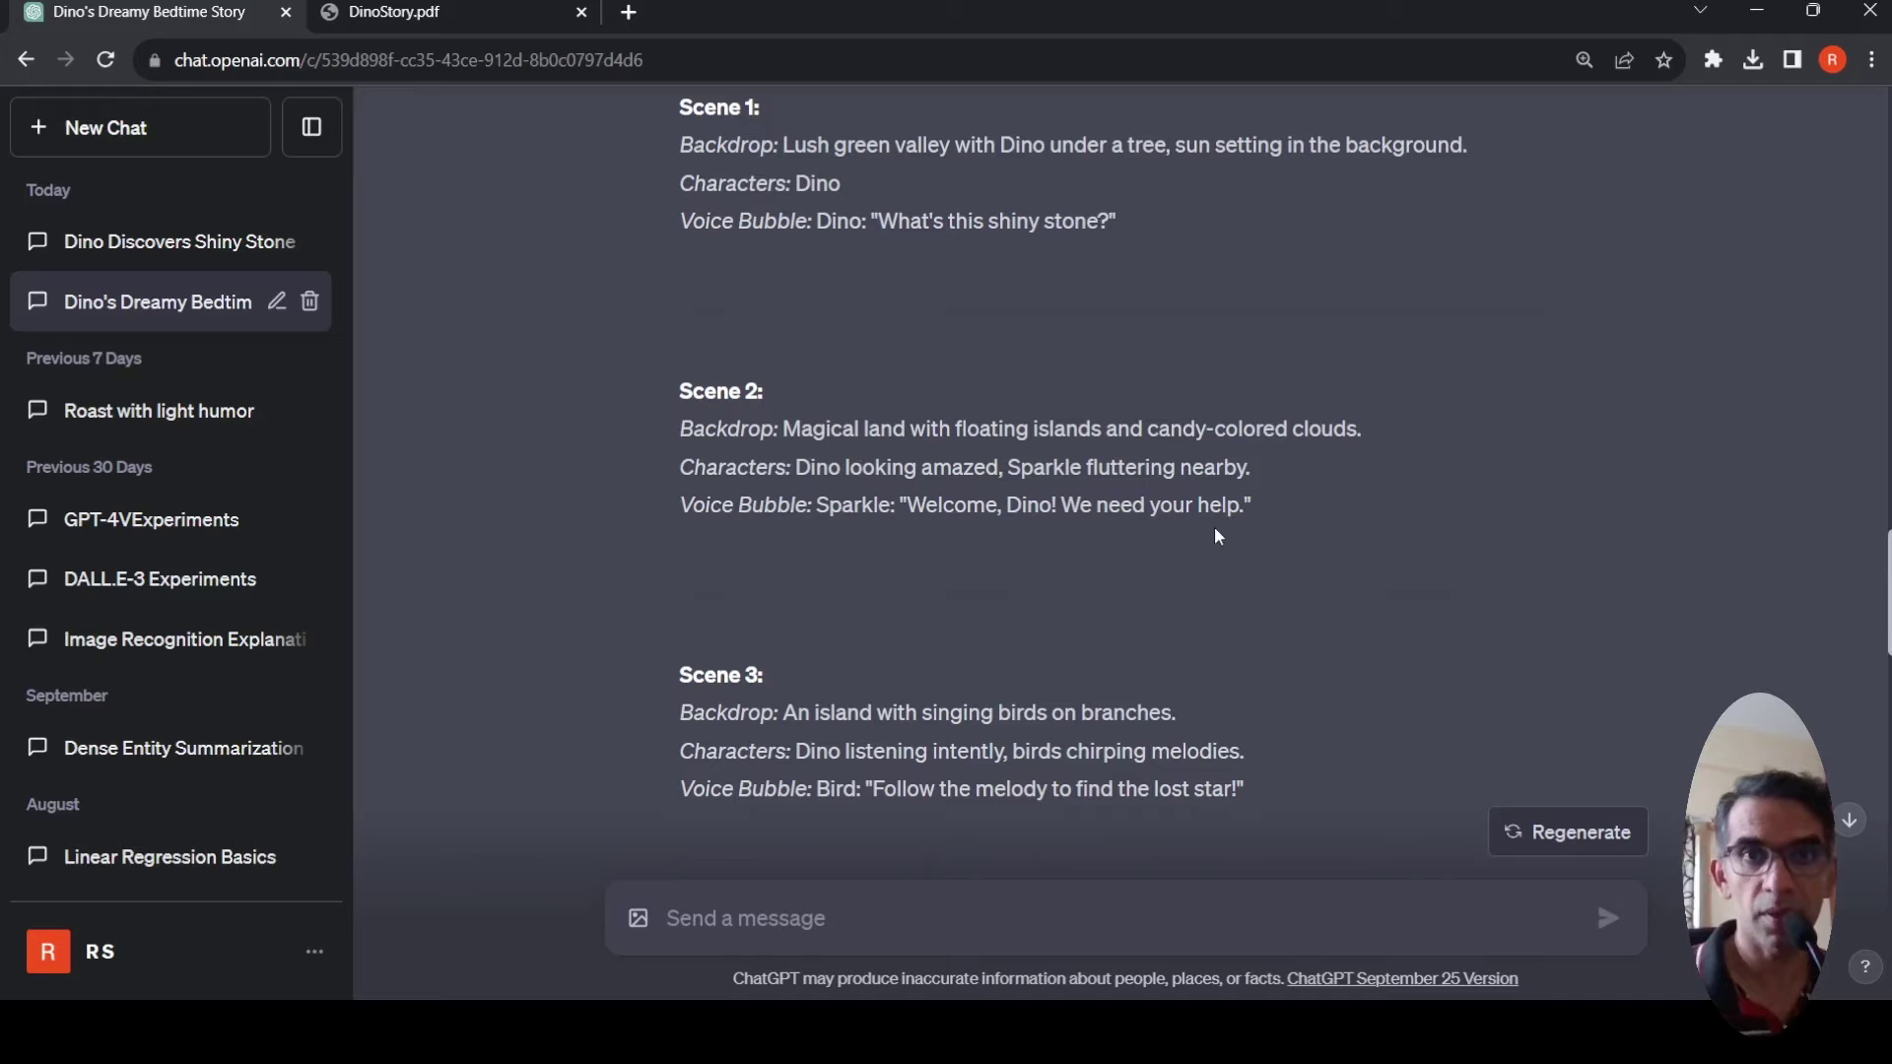
scroll(1048, 512, "down", 3)
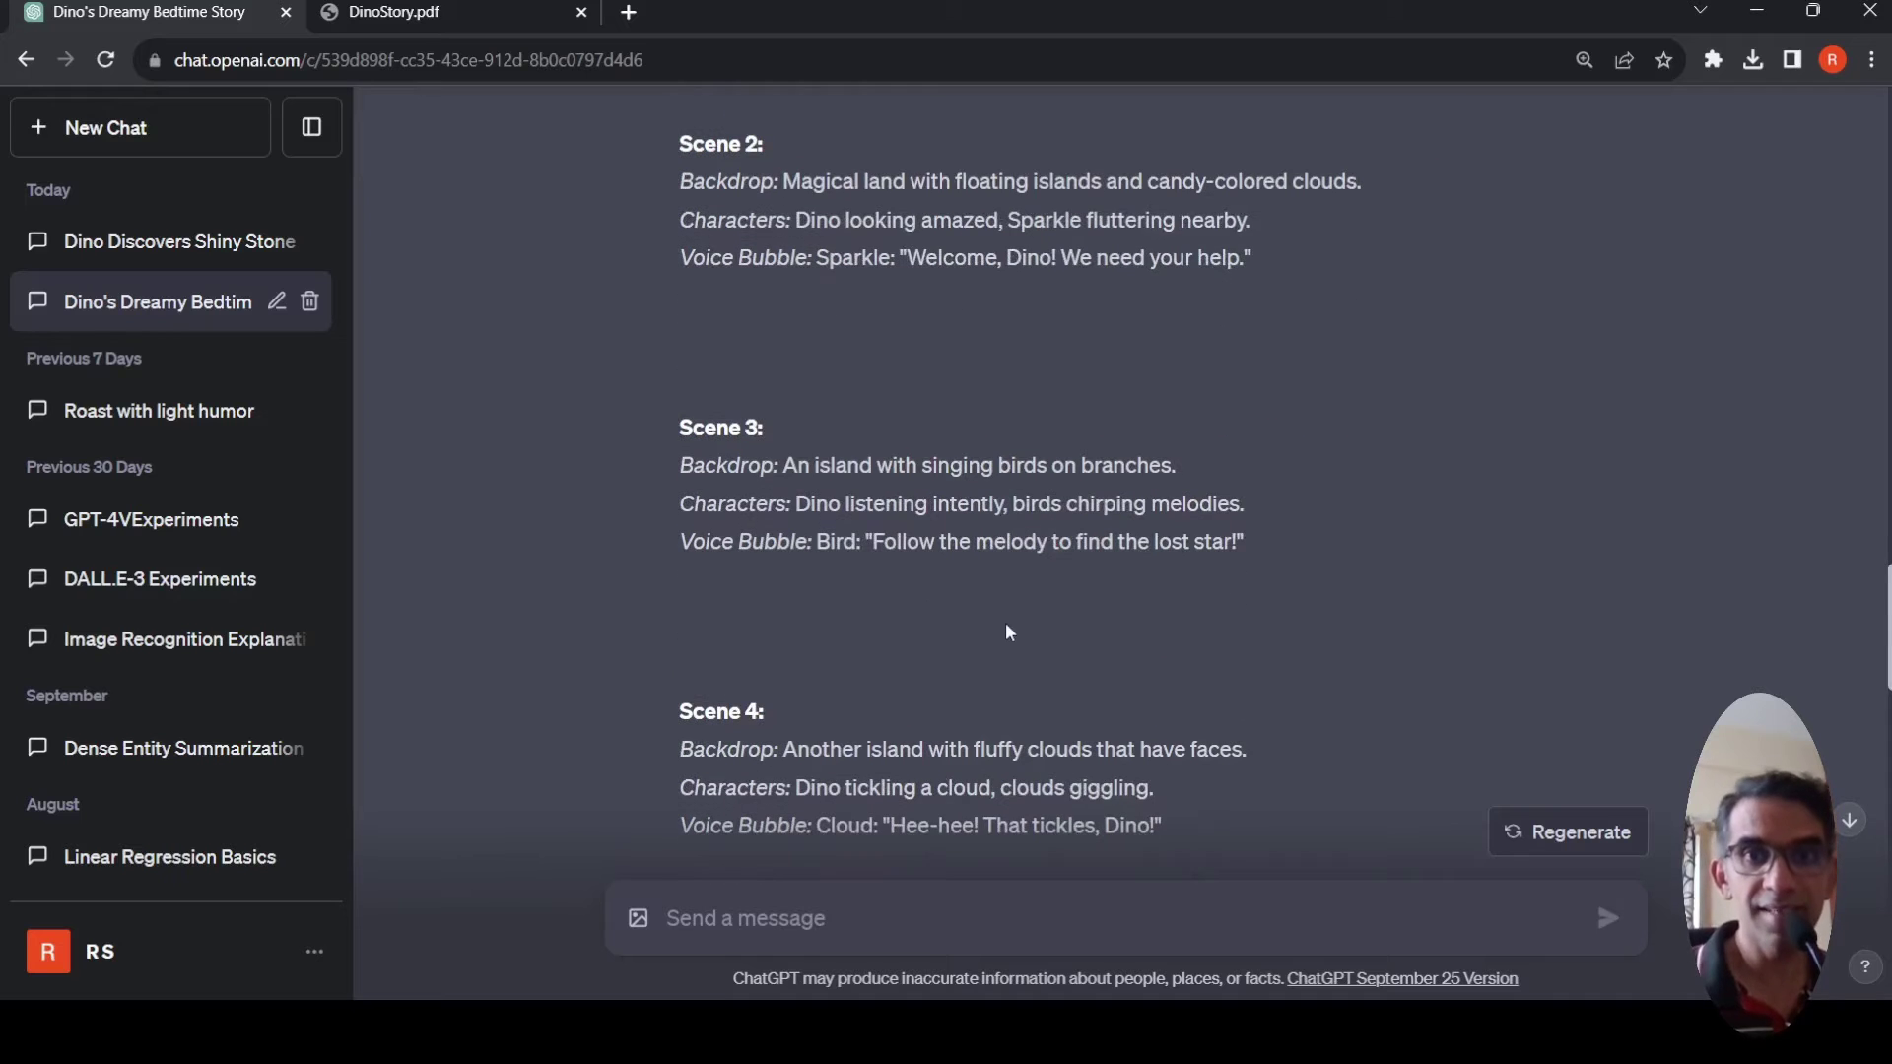
scroll(1007, 632, "down", 4)
scroll(1005, 623, "down", 4)
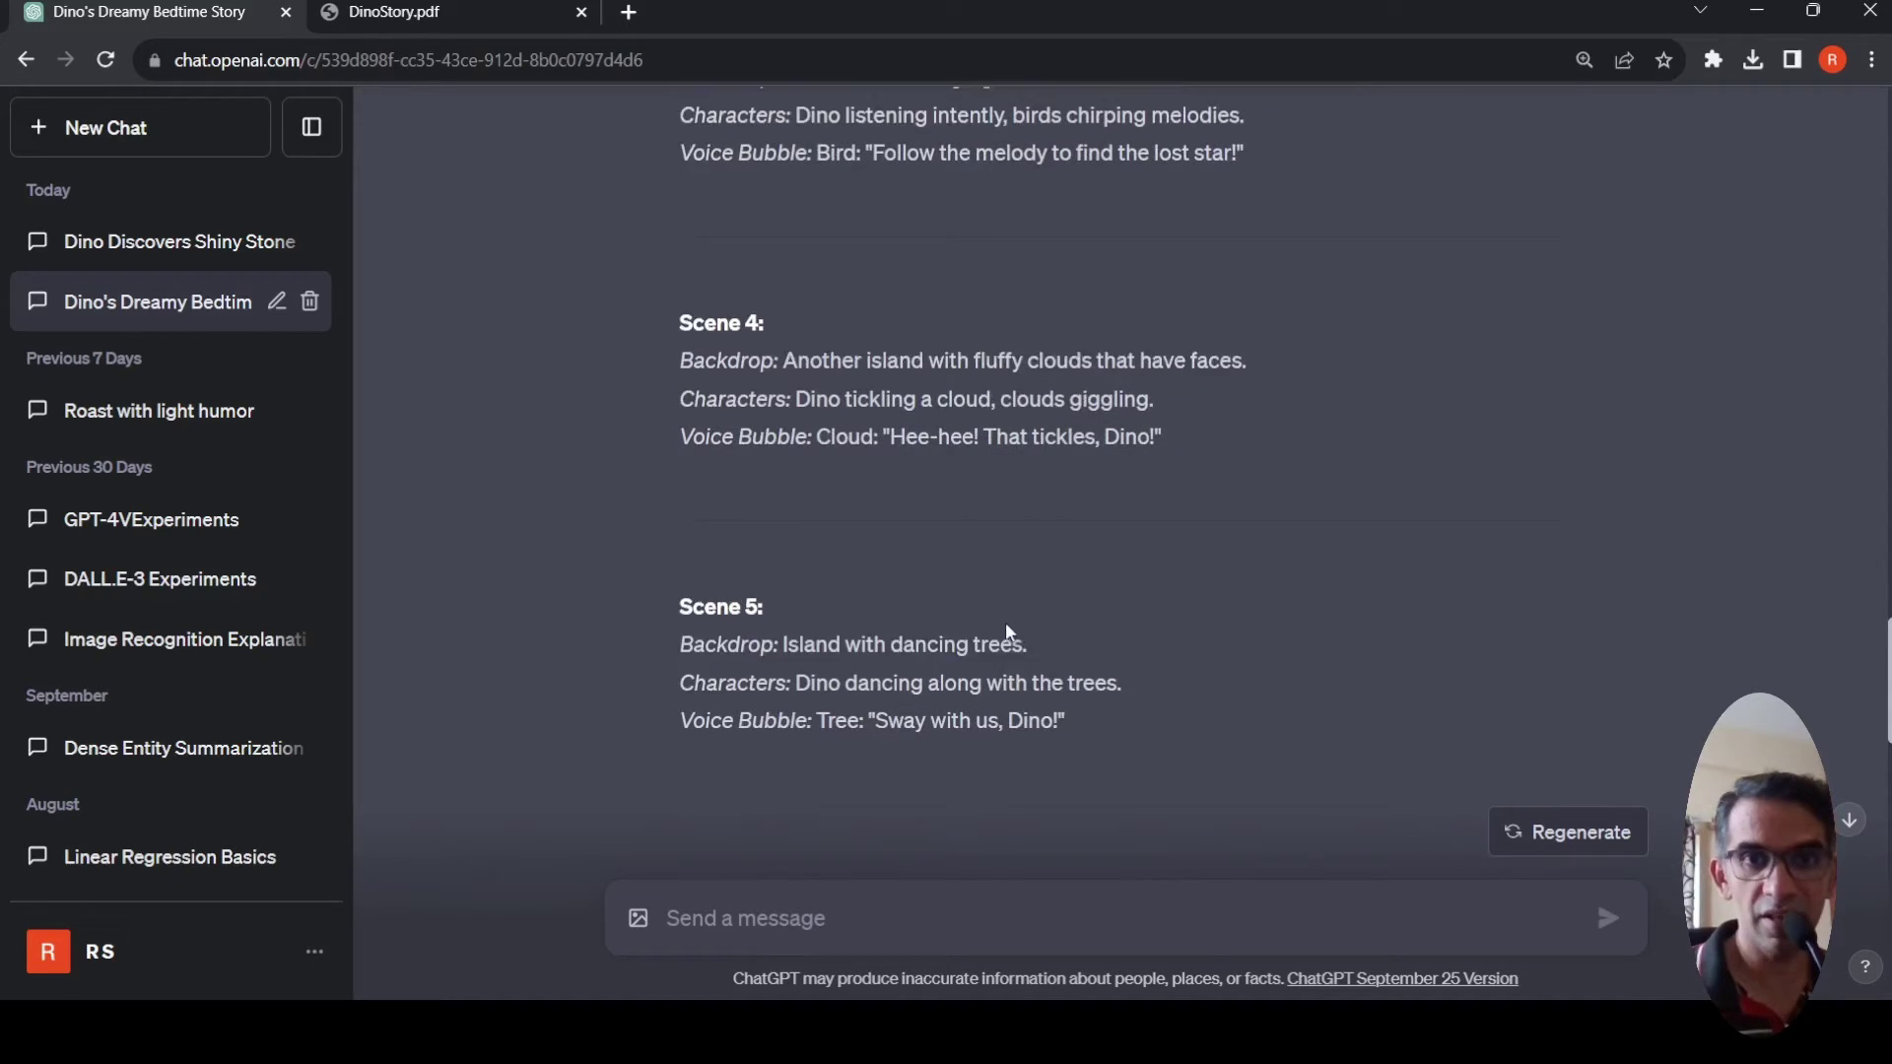
scroll(1007, 623, "down", 3)
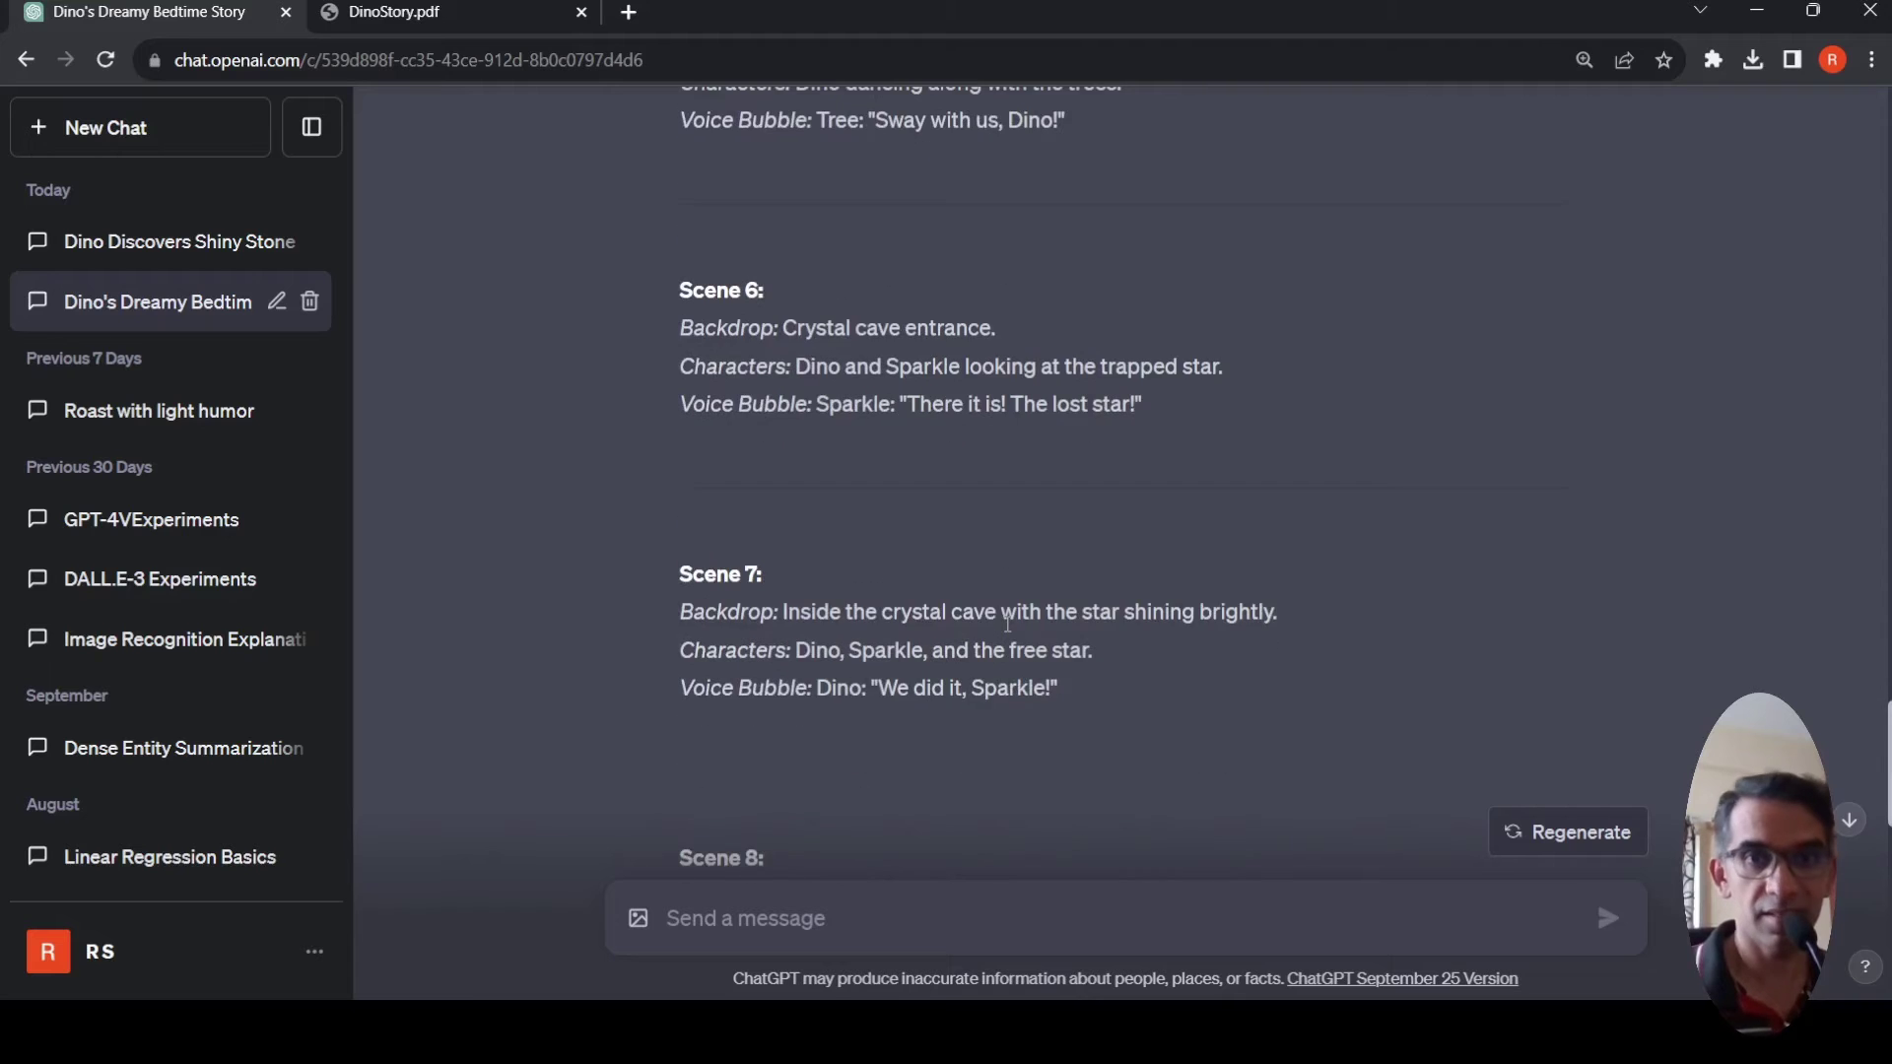
scroll(1007, 622, "down", 4)
scroll(1007, 623, "up", 9)
scroll(1008, 622, "up", 14)
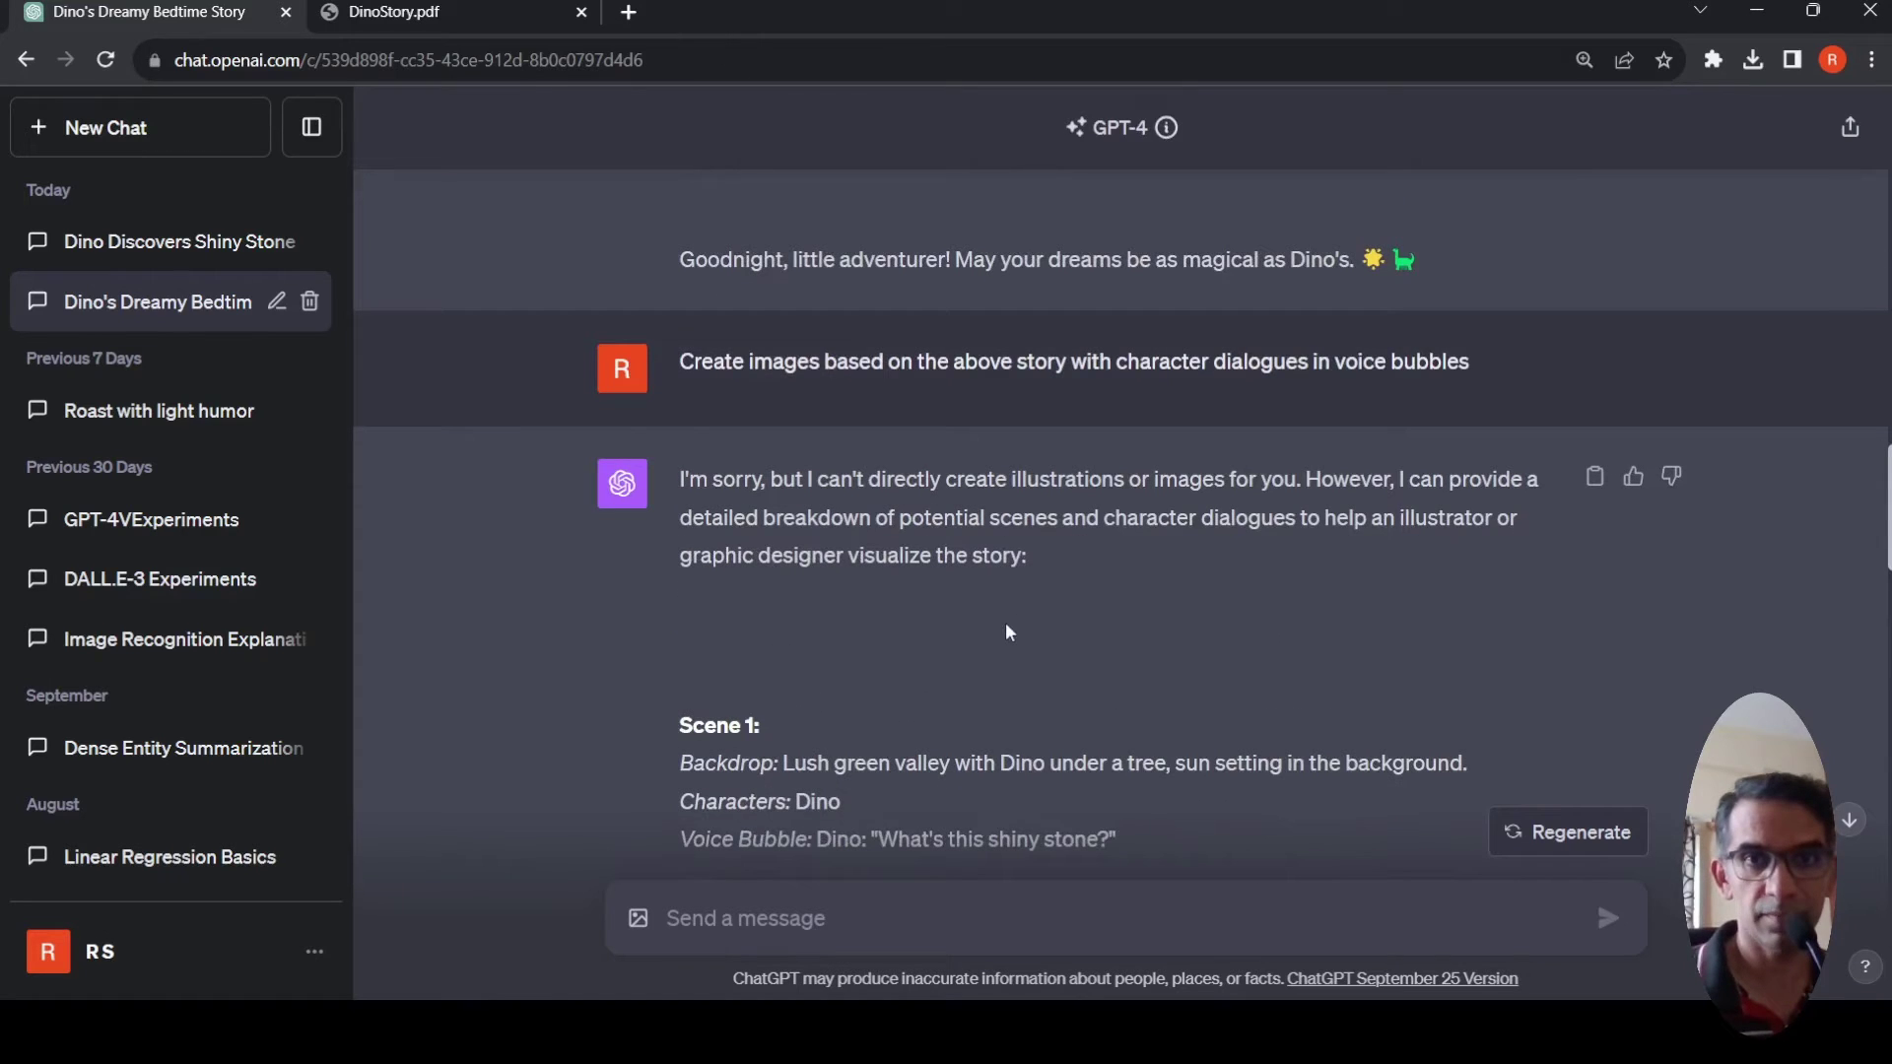
scroll(1006, 625, "down", 3)
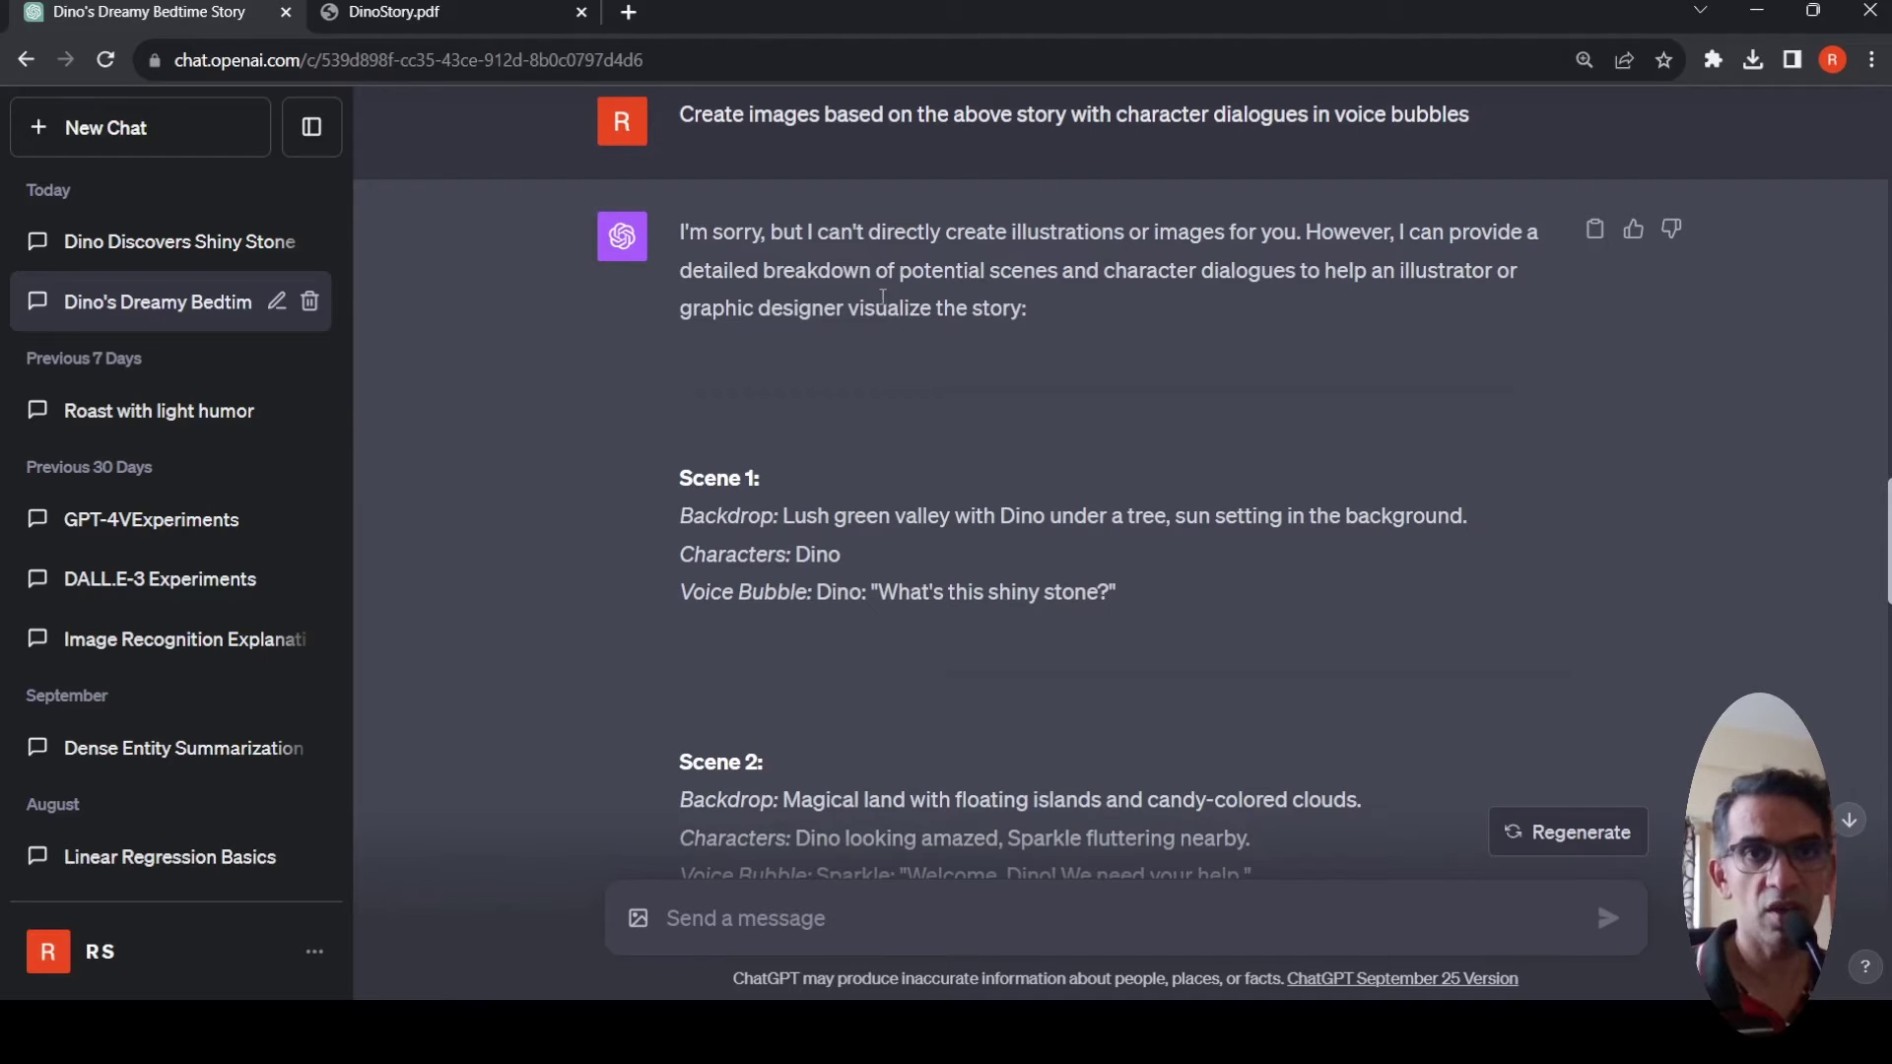
scroll(924, 546, "down", 20)
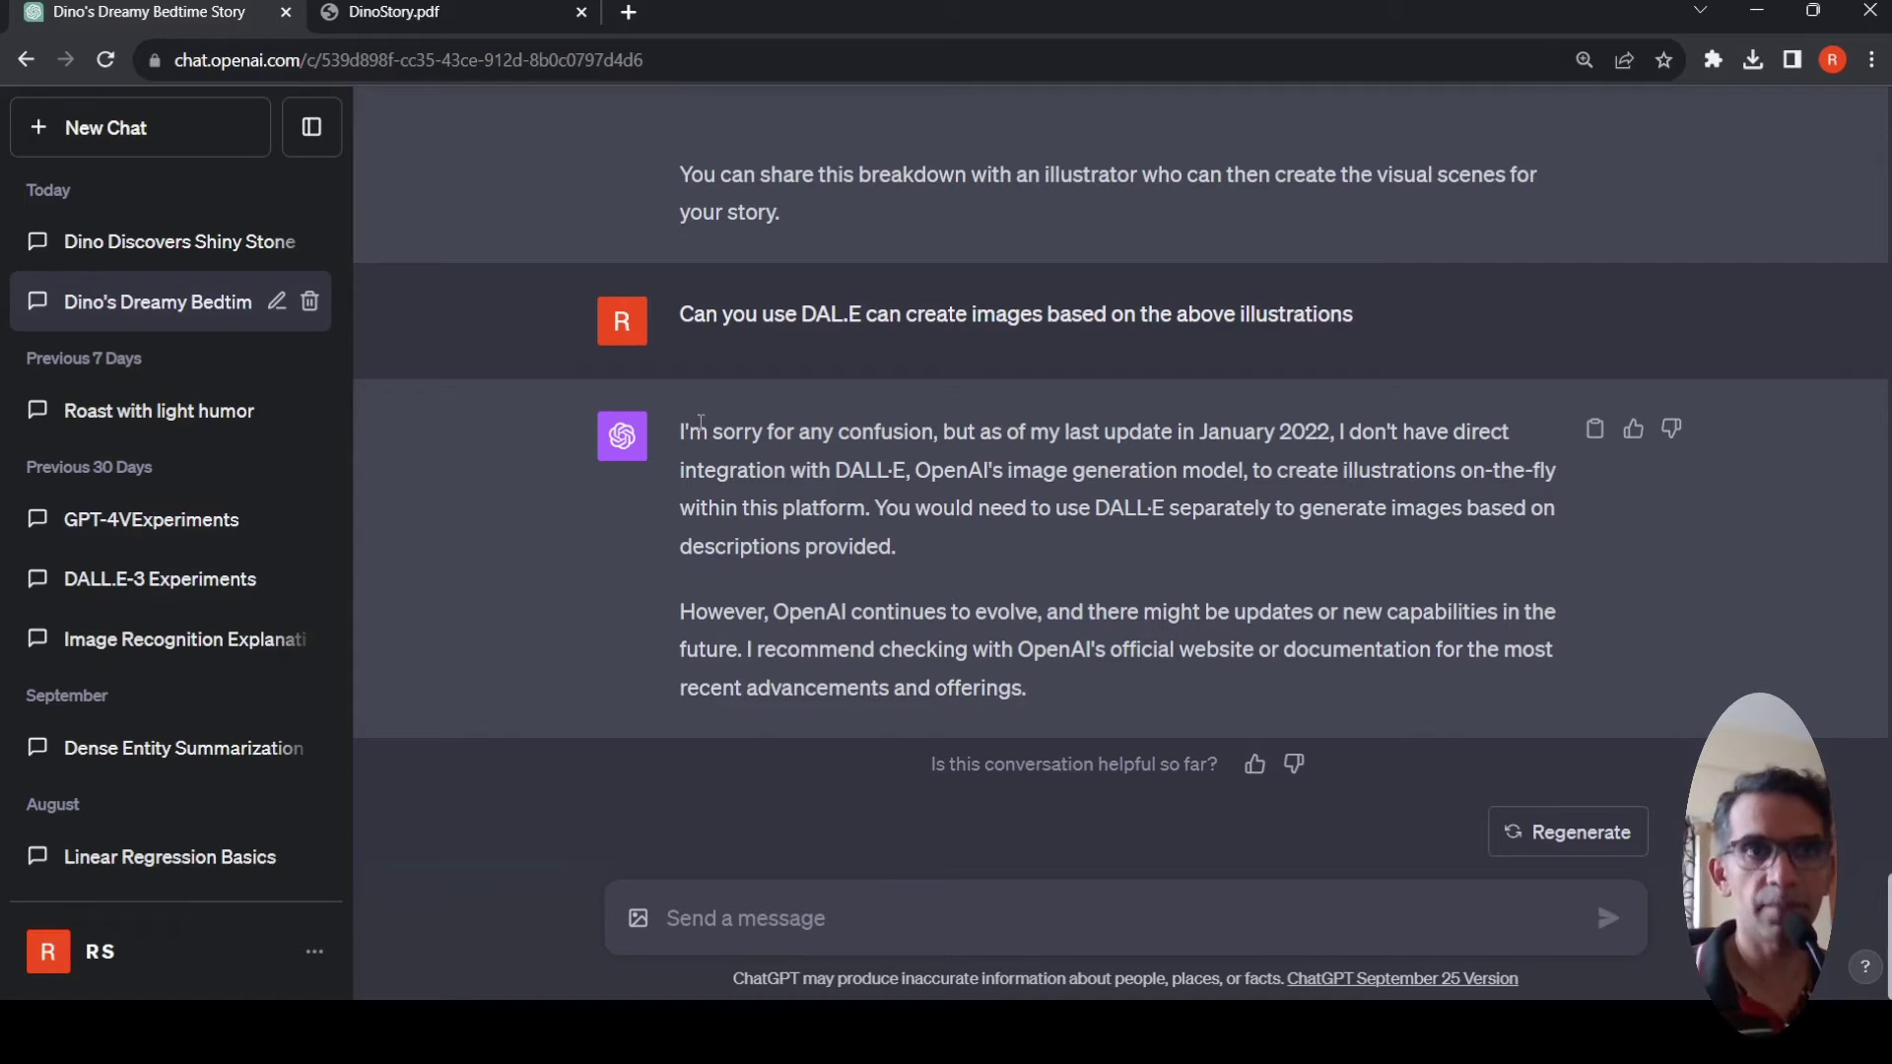
Show the Dino Discovers Shiny Stone chat's two valley images with Dino asking 'What's this shiny stone?'.
left_click(170, 250)
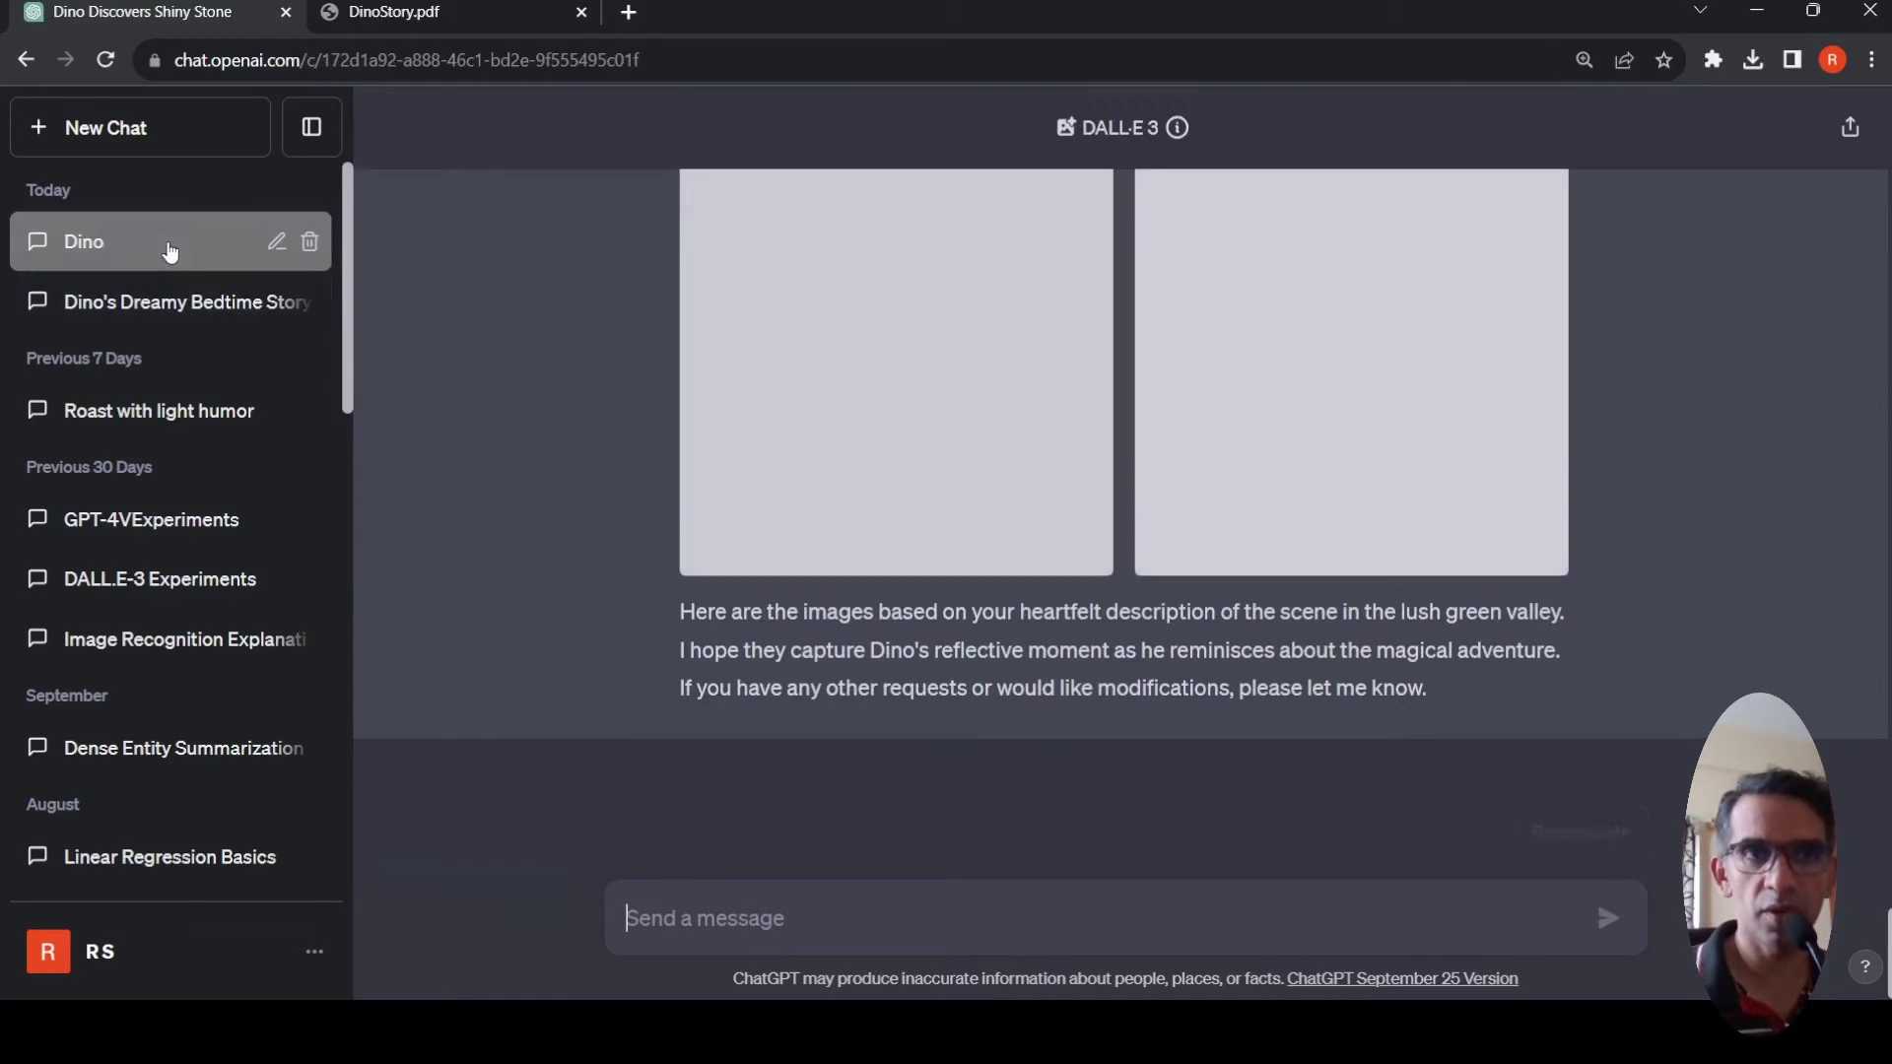
scroll(1149, 421, "up", 15)
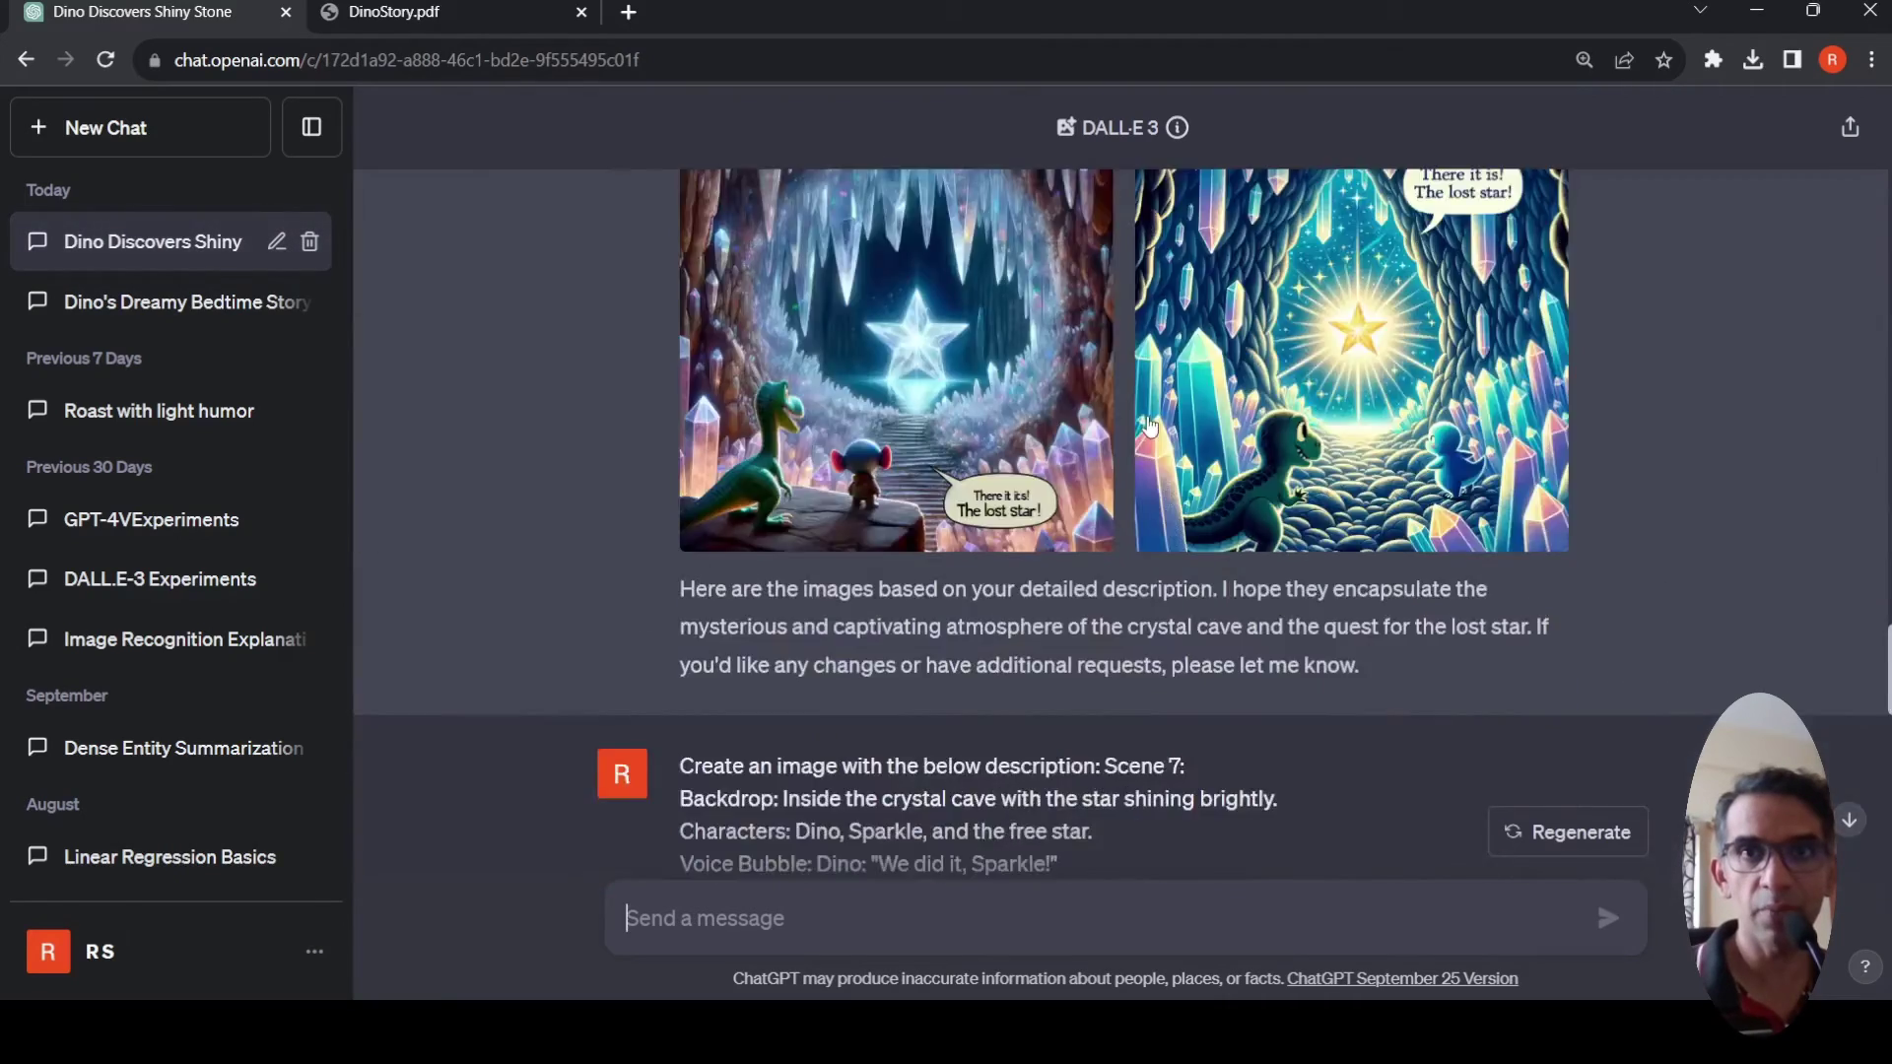
scroll(1149, 426, "up", 15)
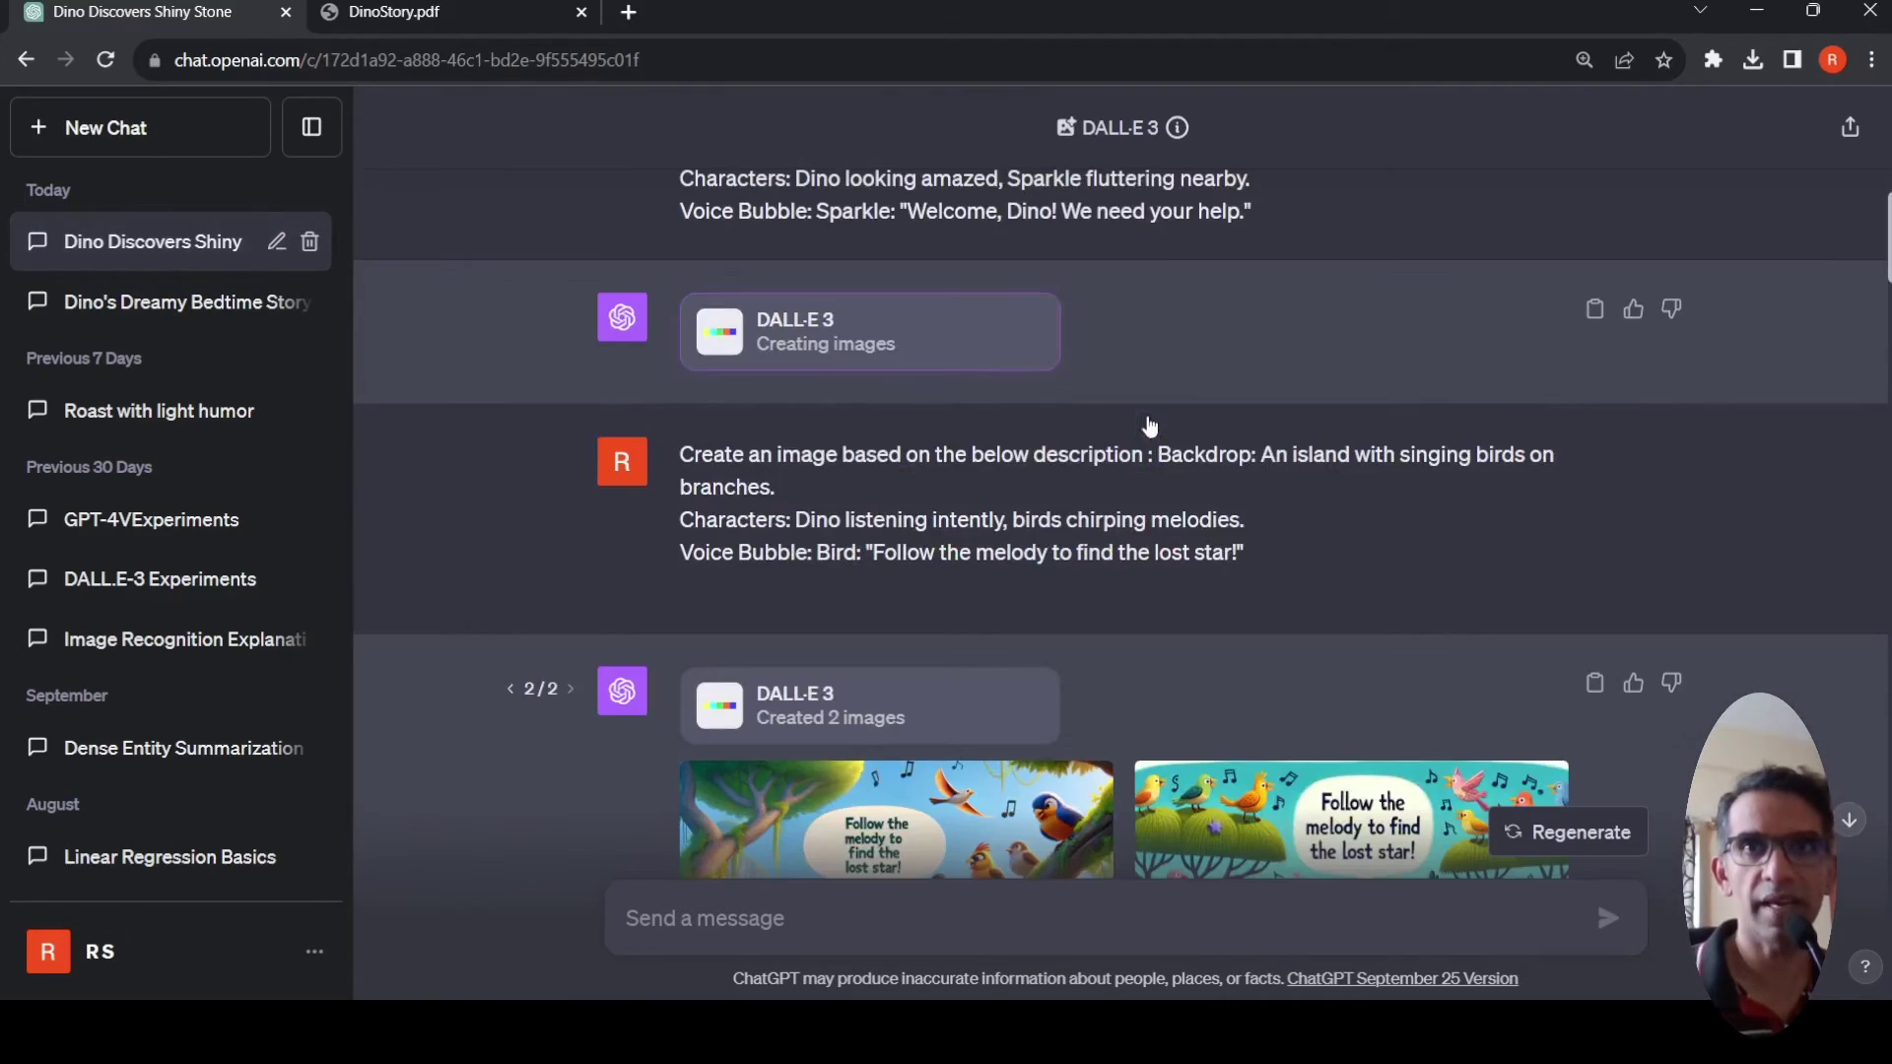
mouse_move(1201, 114)
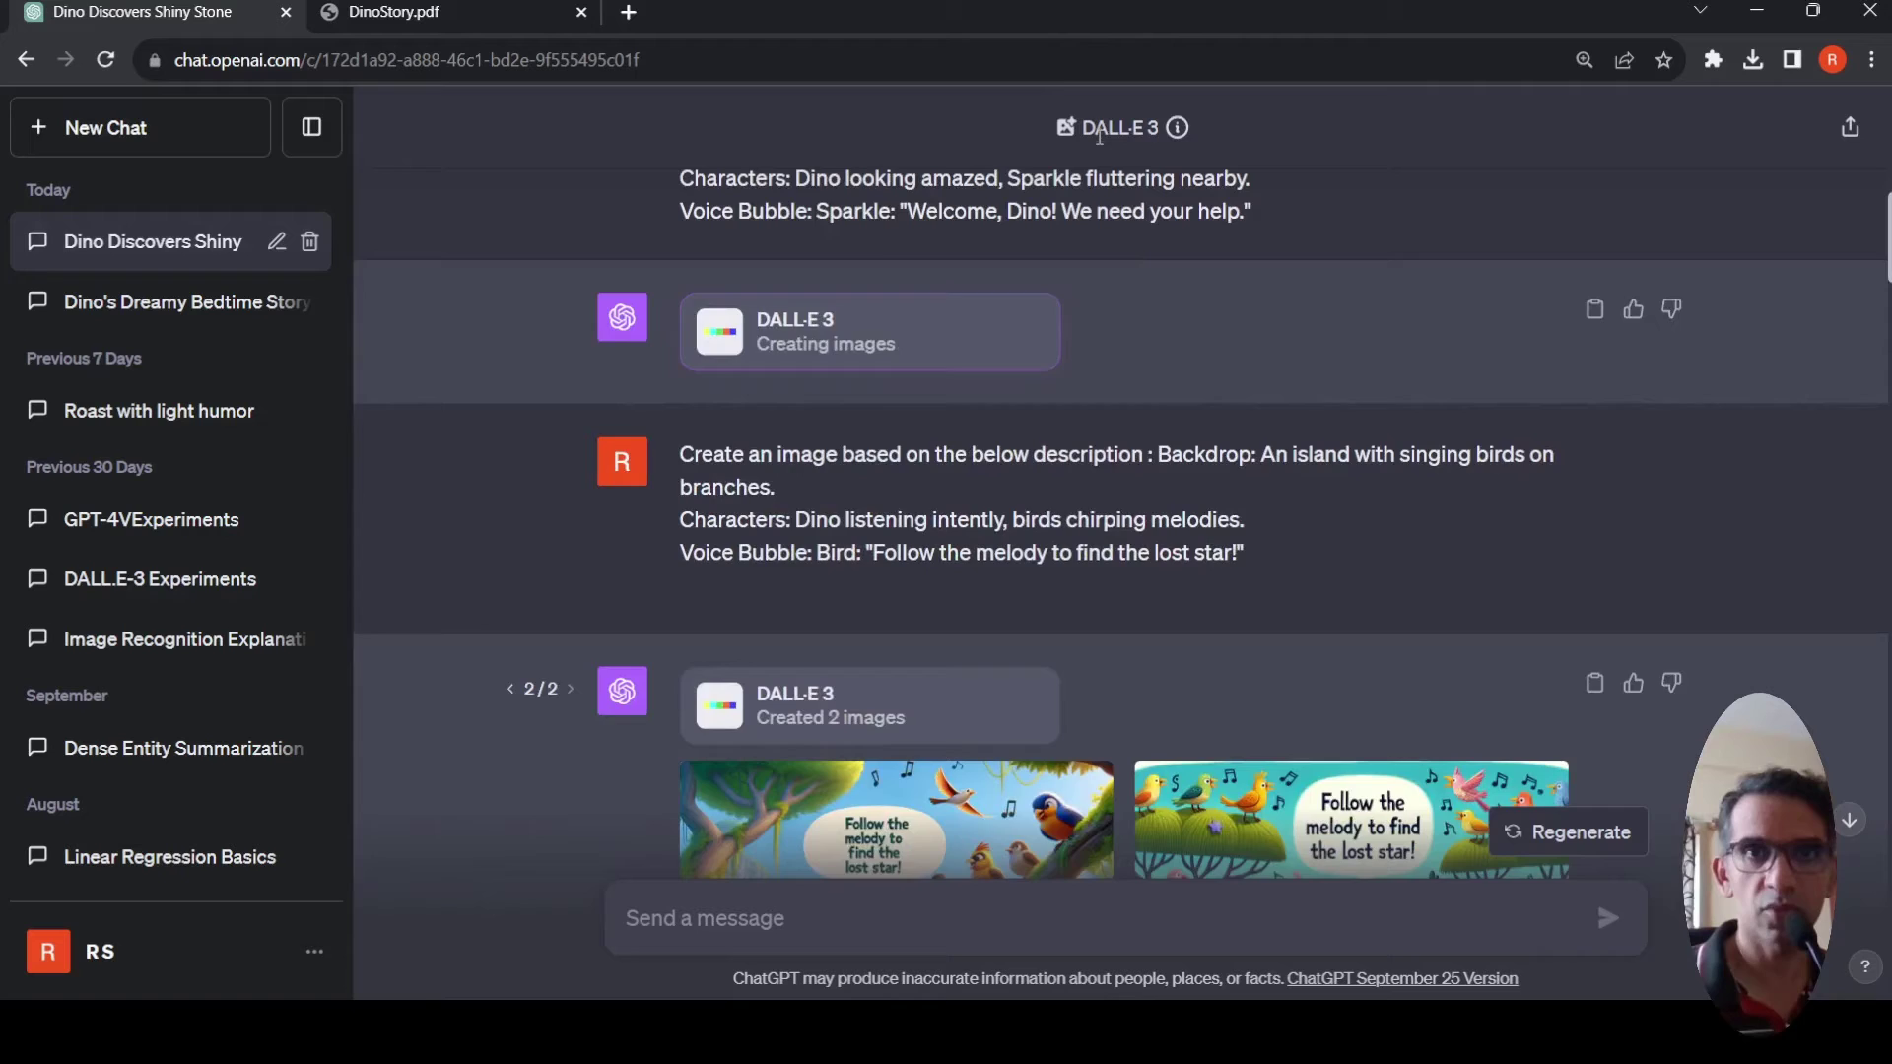
scroll(1156, 327, "up", 10)
scroll(1157, 328, "up", 2)
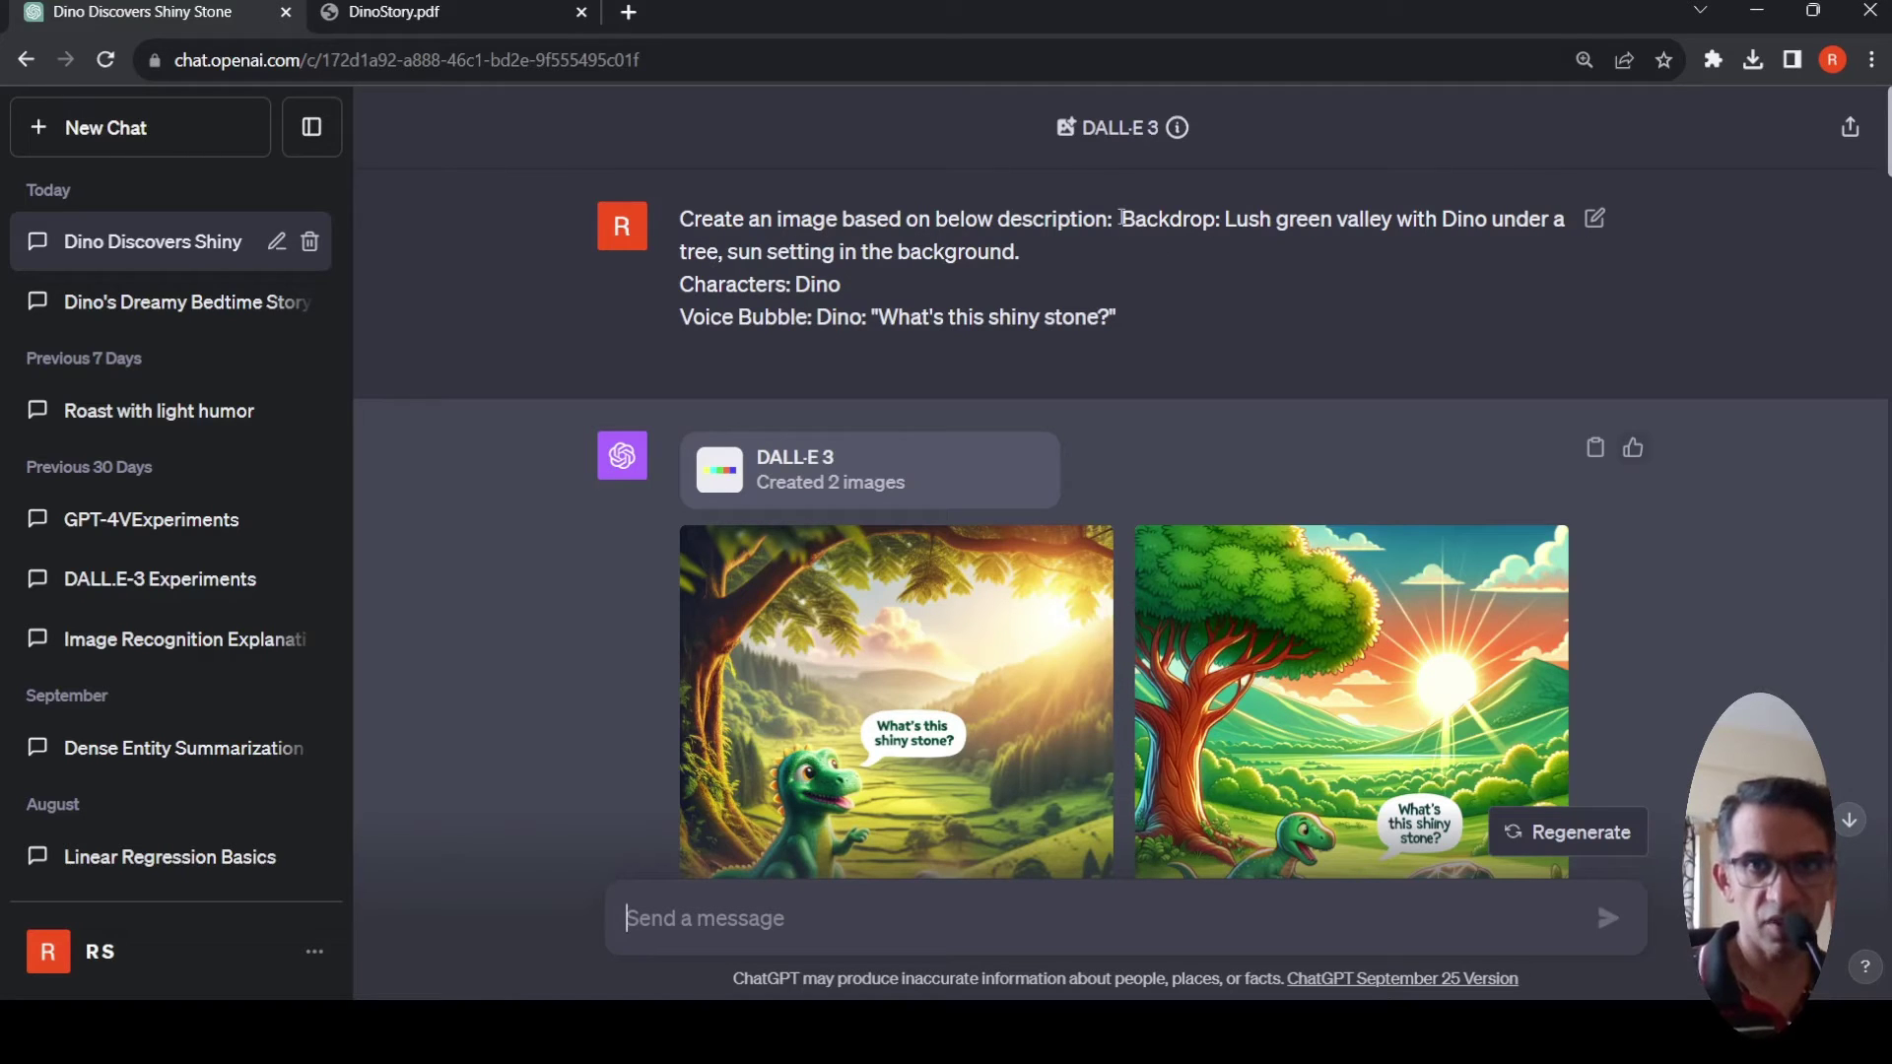
scroll(1112, 304, "down", 3)
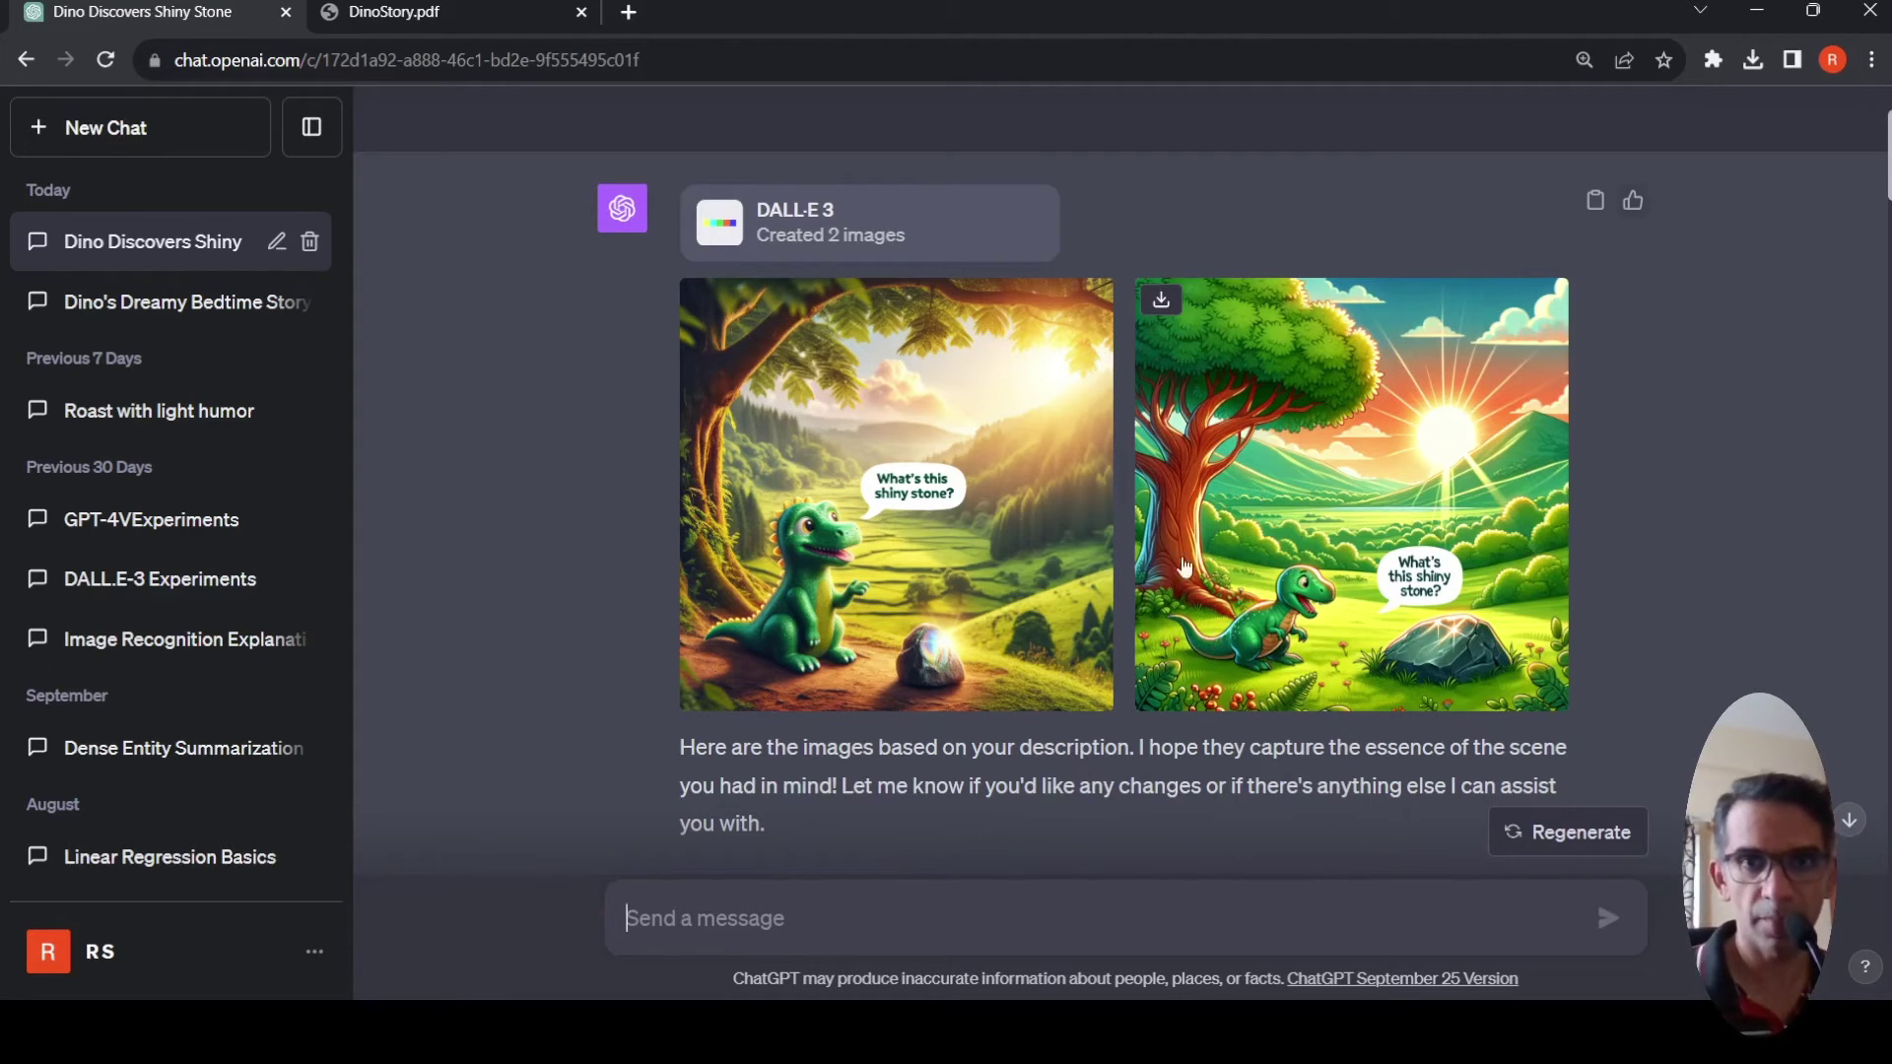
type("Create an image based on the below description: Backdrop: Magical land with floating islands and candy-colored clouds. Characters: Dino looking amazed, Sparkle fluttering nearby. Voice Bubble: Sparkle: \"Welcome, Dino! We need your help.\"")
key("Return")
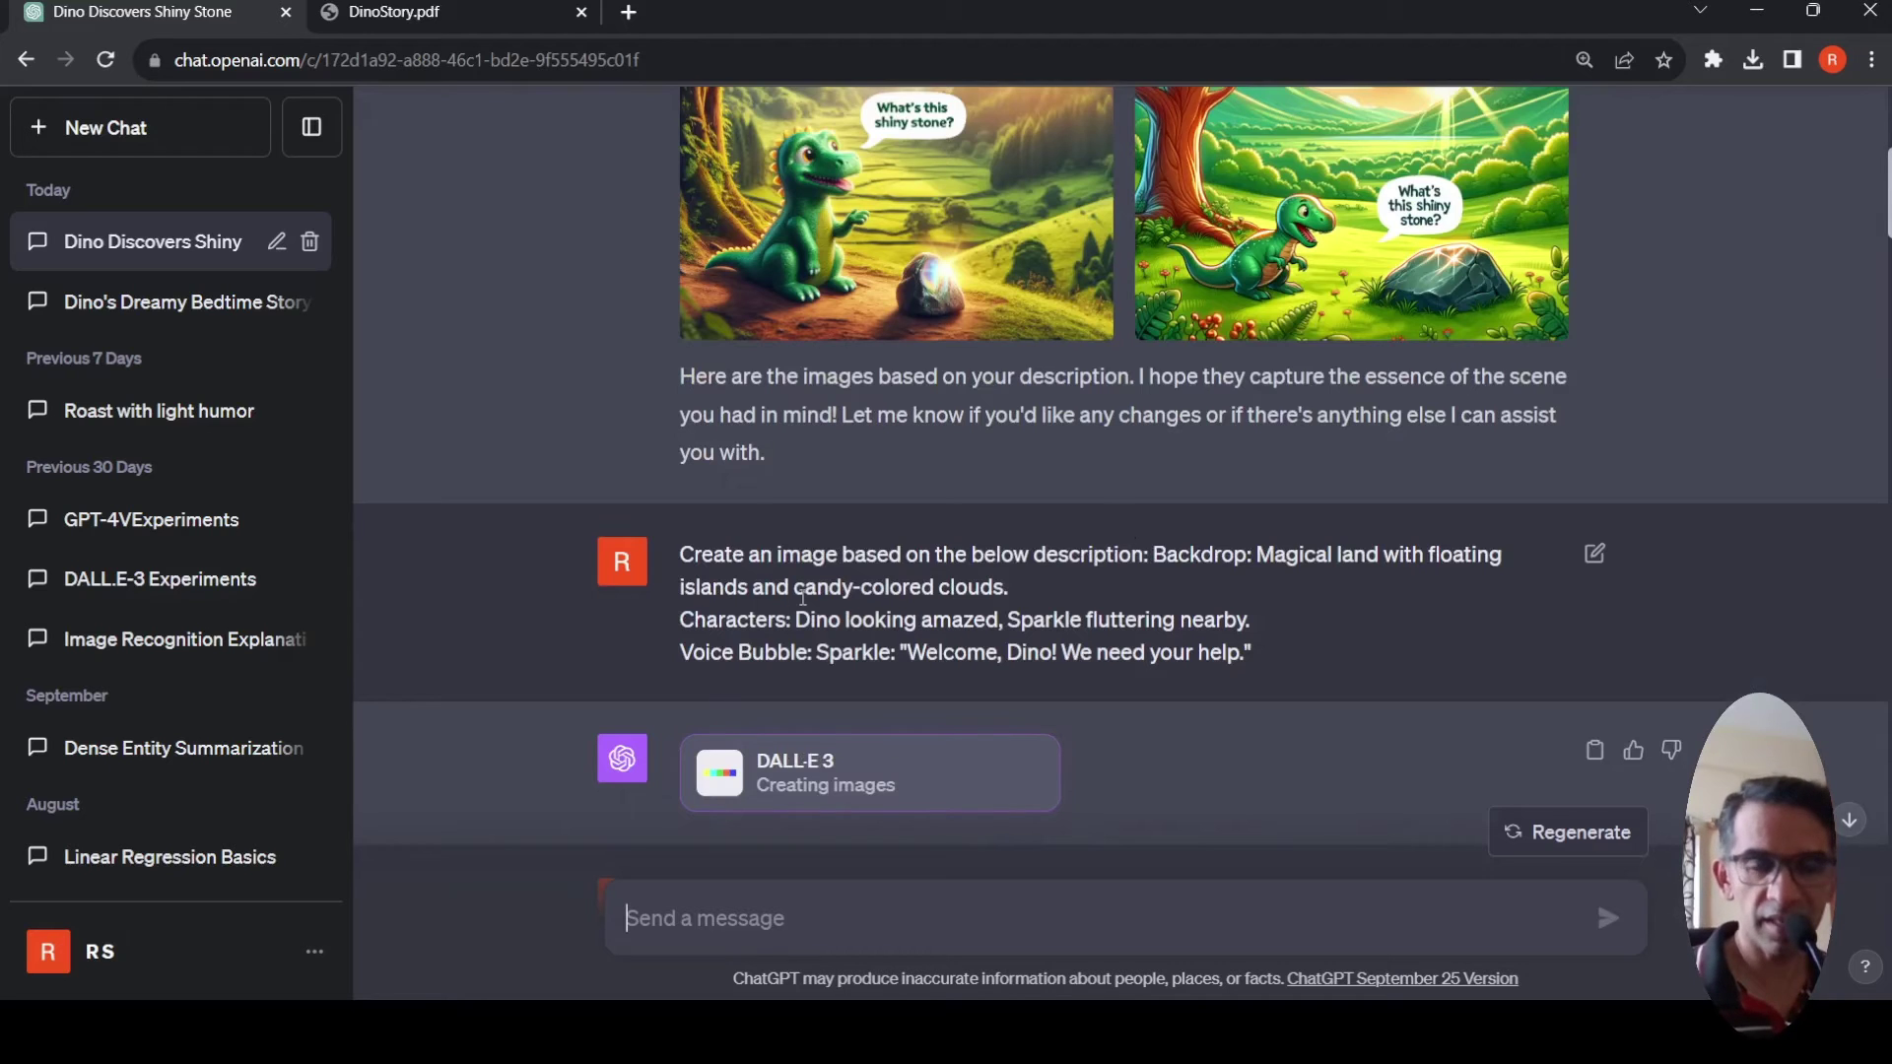
scroll(802, 596, "down", 1)
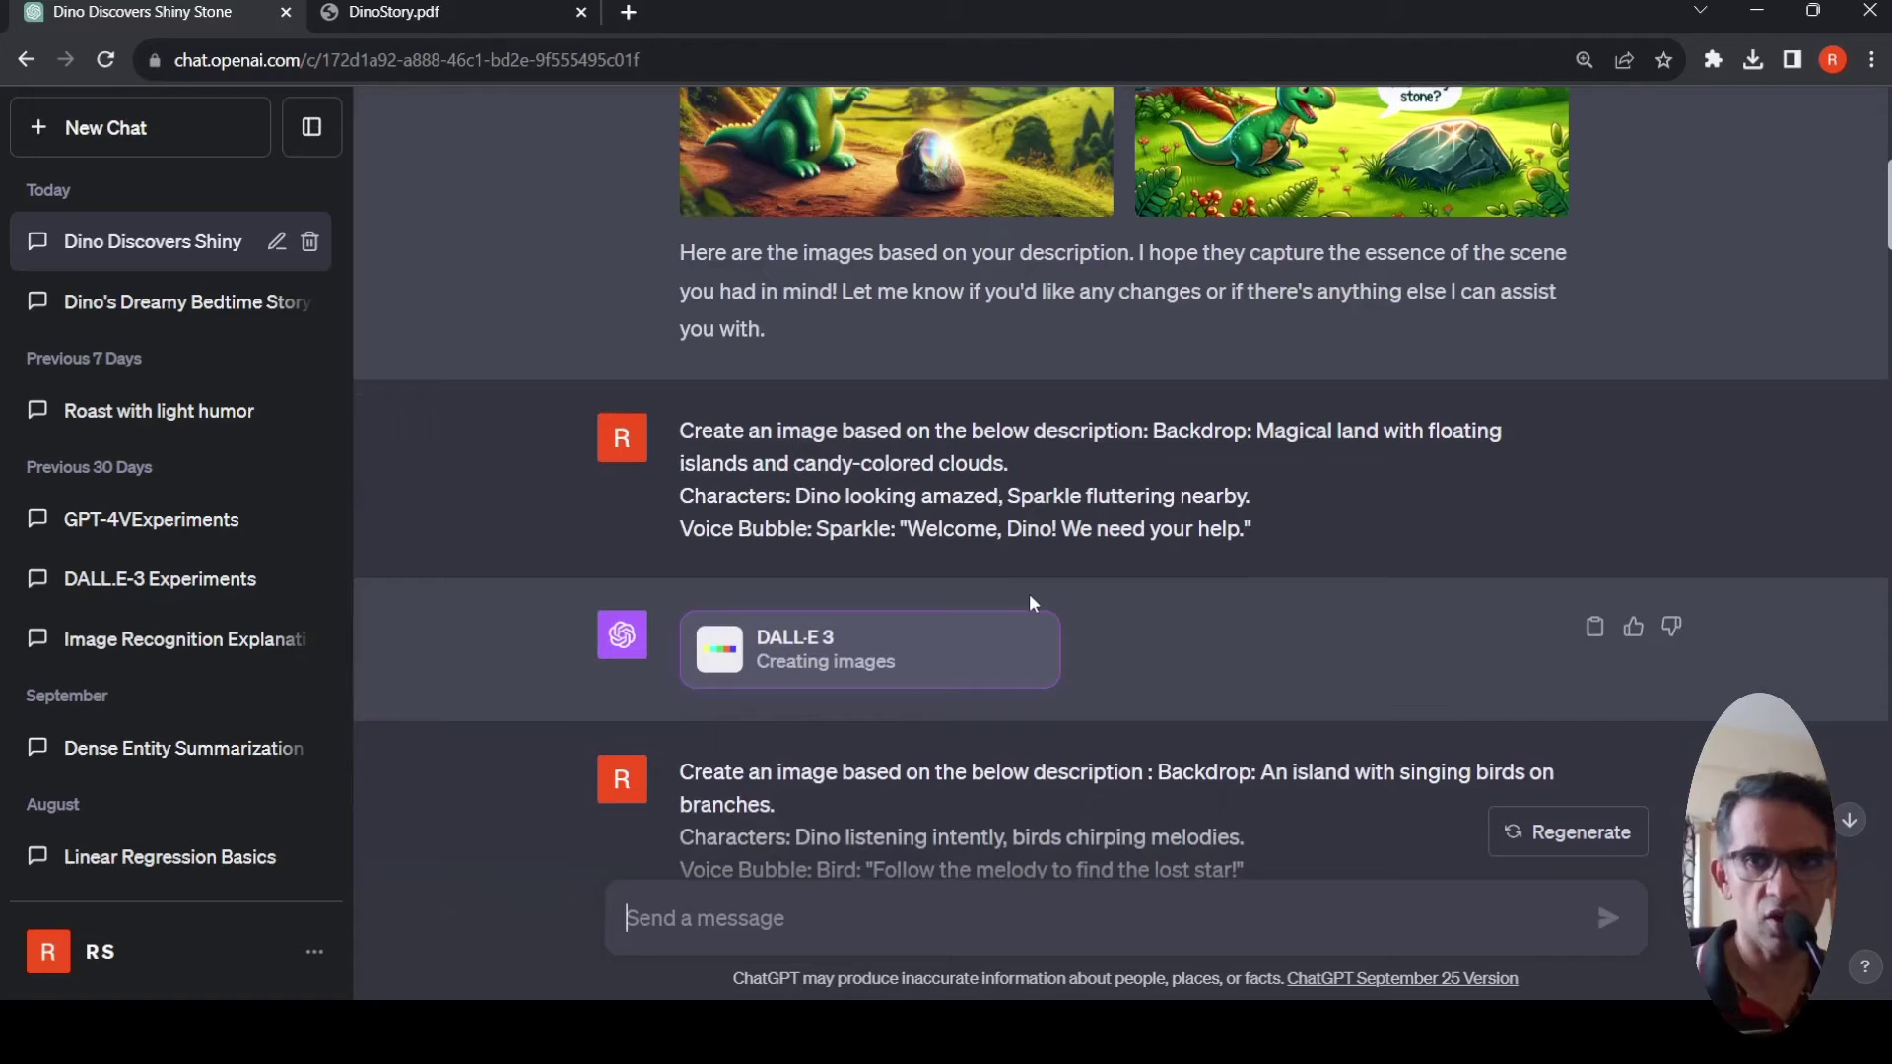
scroll(1009, 546, "down", 2)
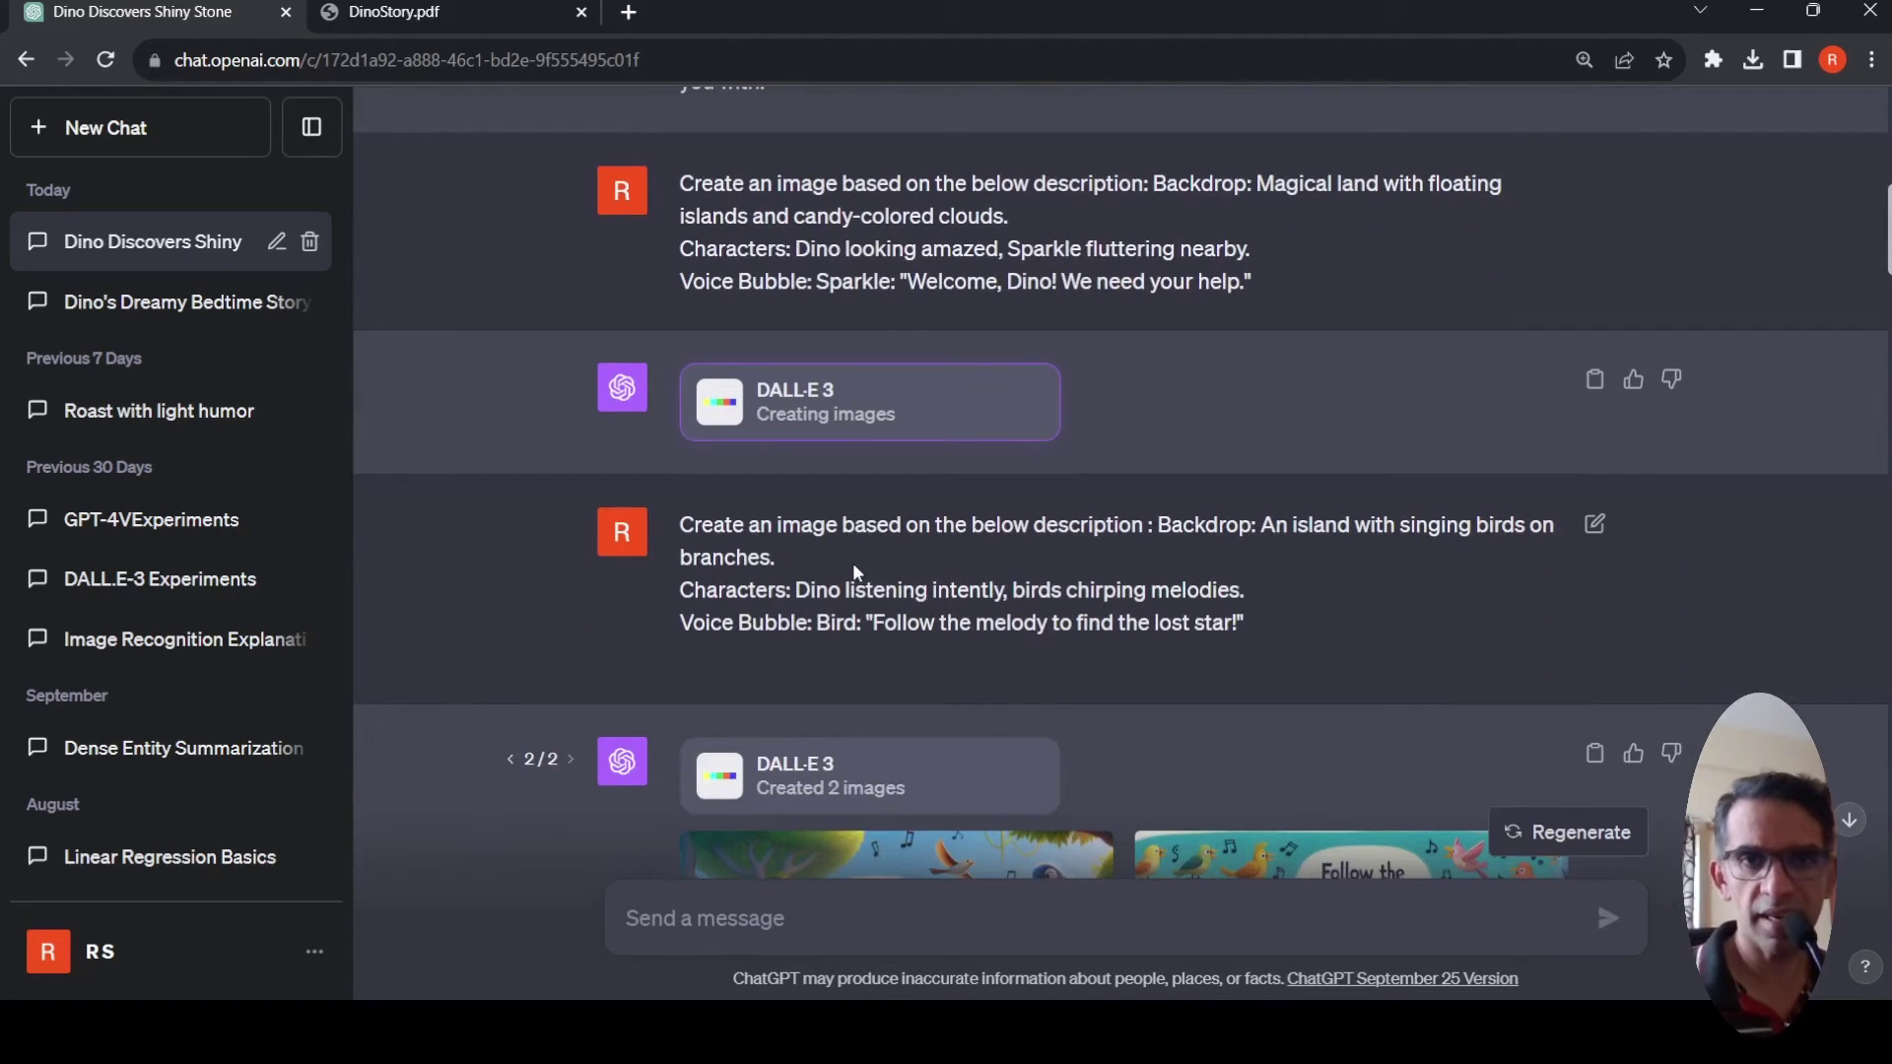
scroll(853, 563, "down", 5)
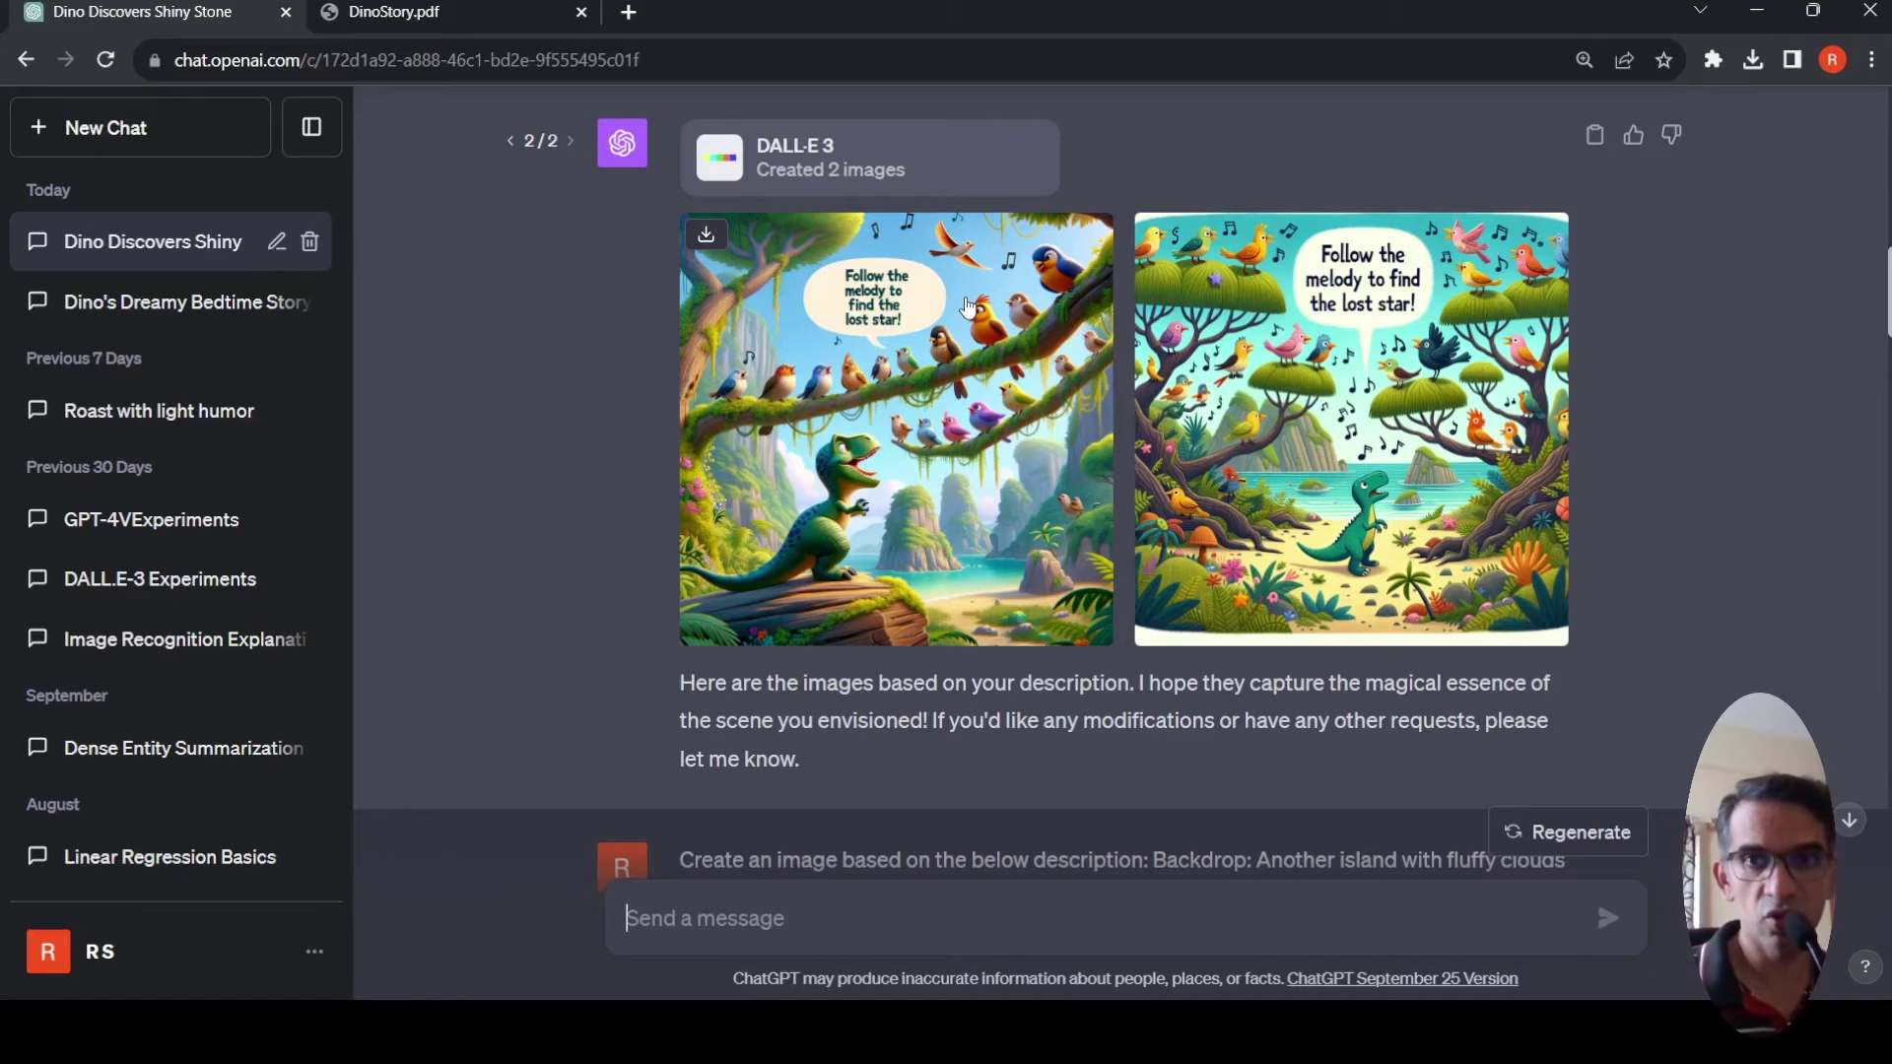
scroll(939, 394, "down", 5)
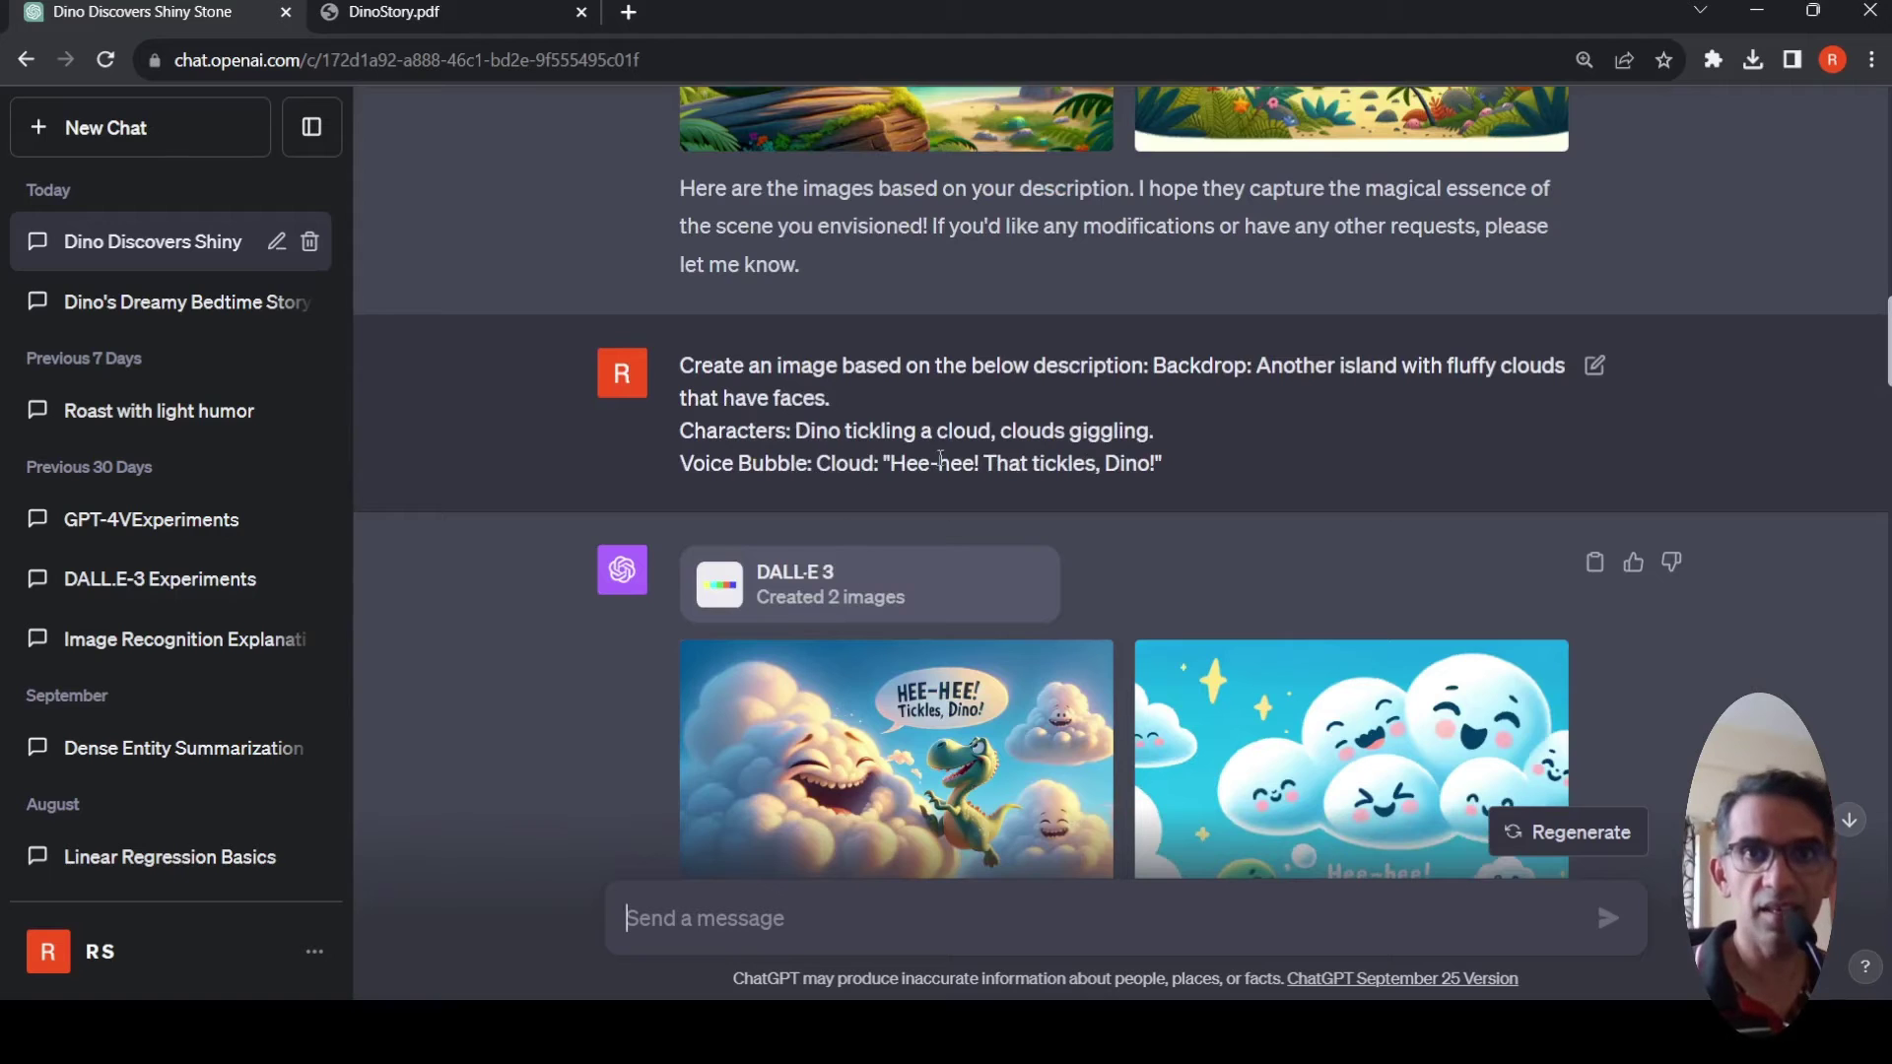
scroll(945, 454, "down", 1)
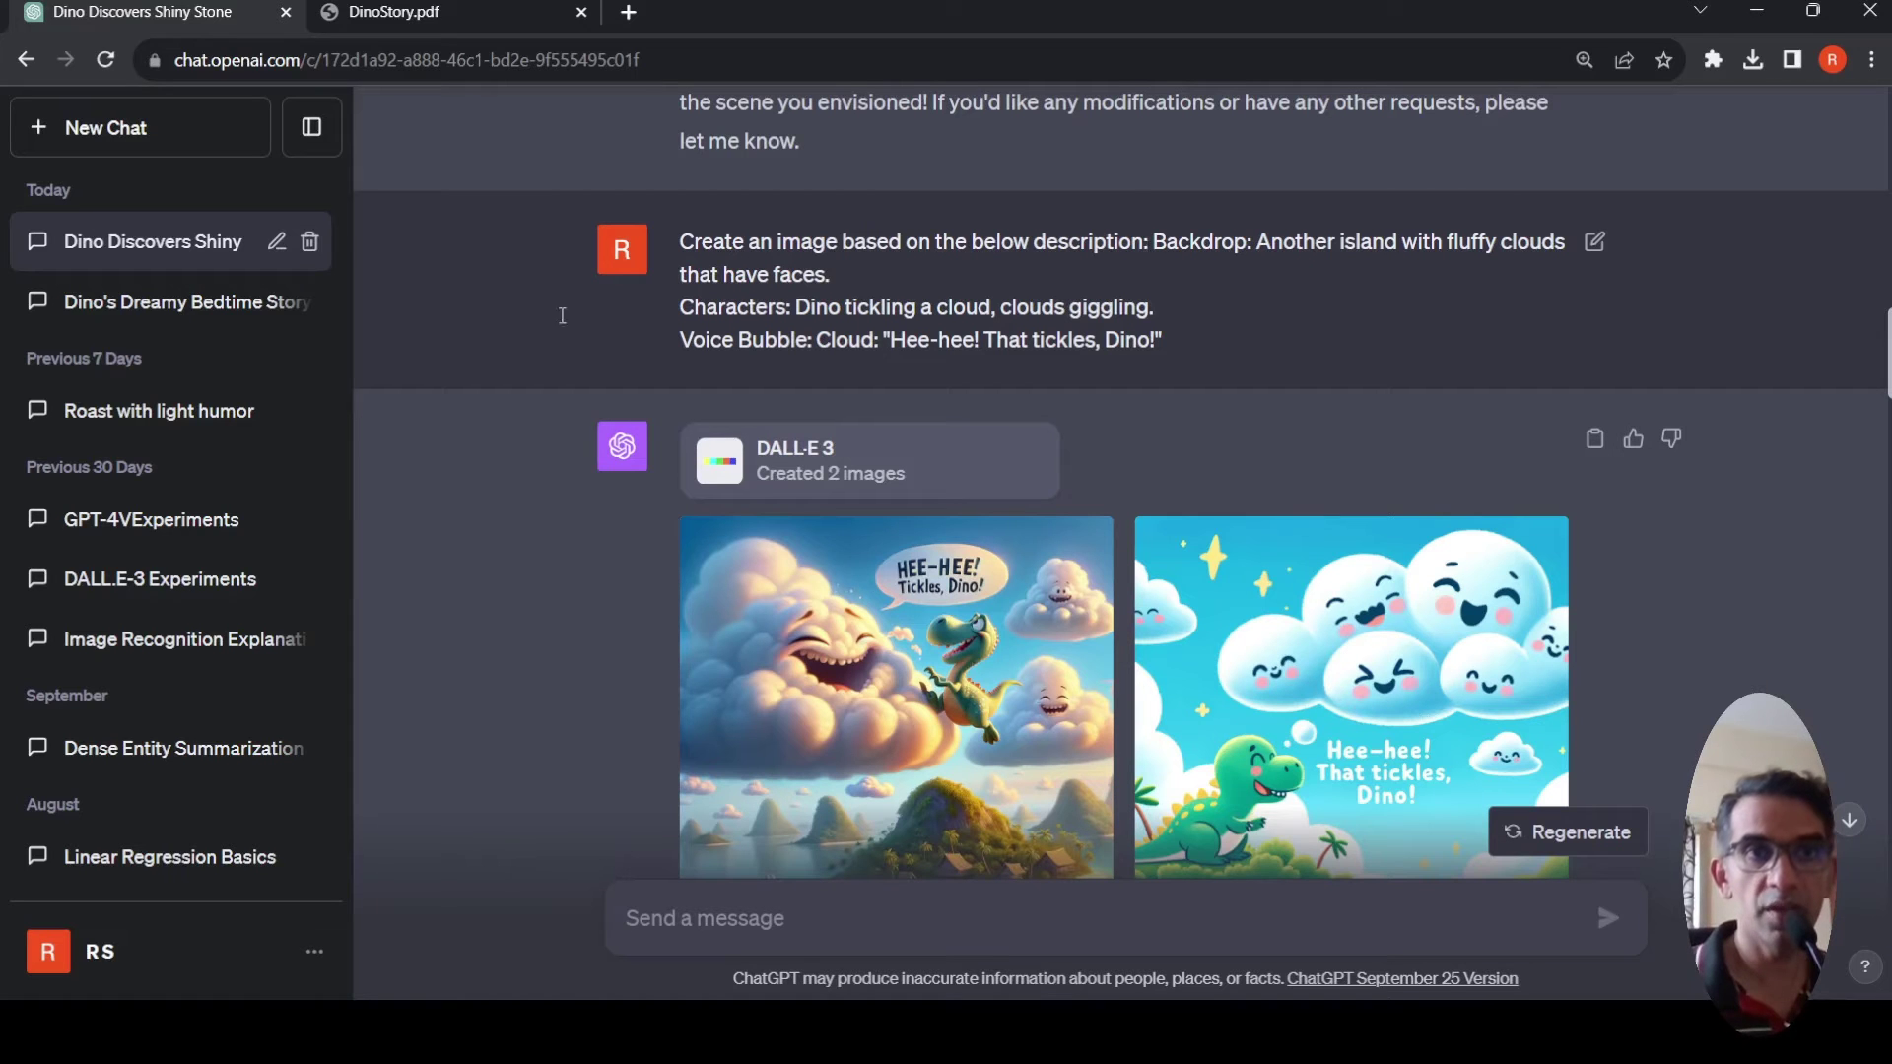
Return to the Dino's Dreamy Bedtime Story chat's breakdown of Scenes 4 through 6.
left_click(178, 324)
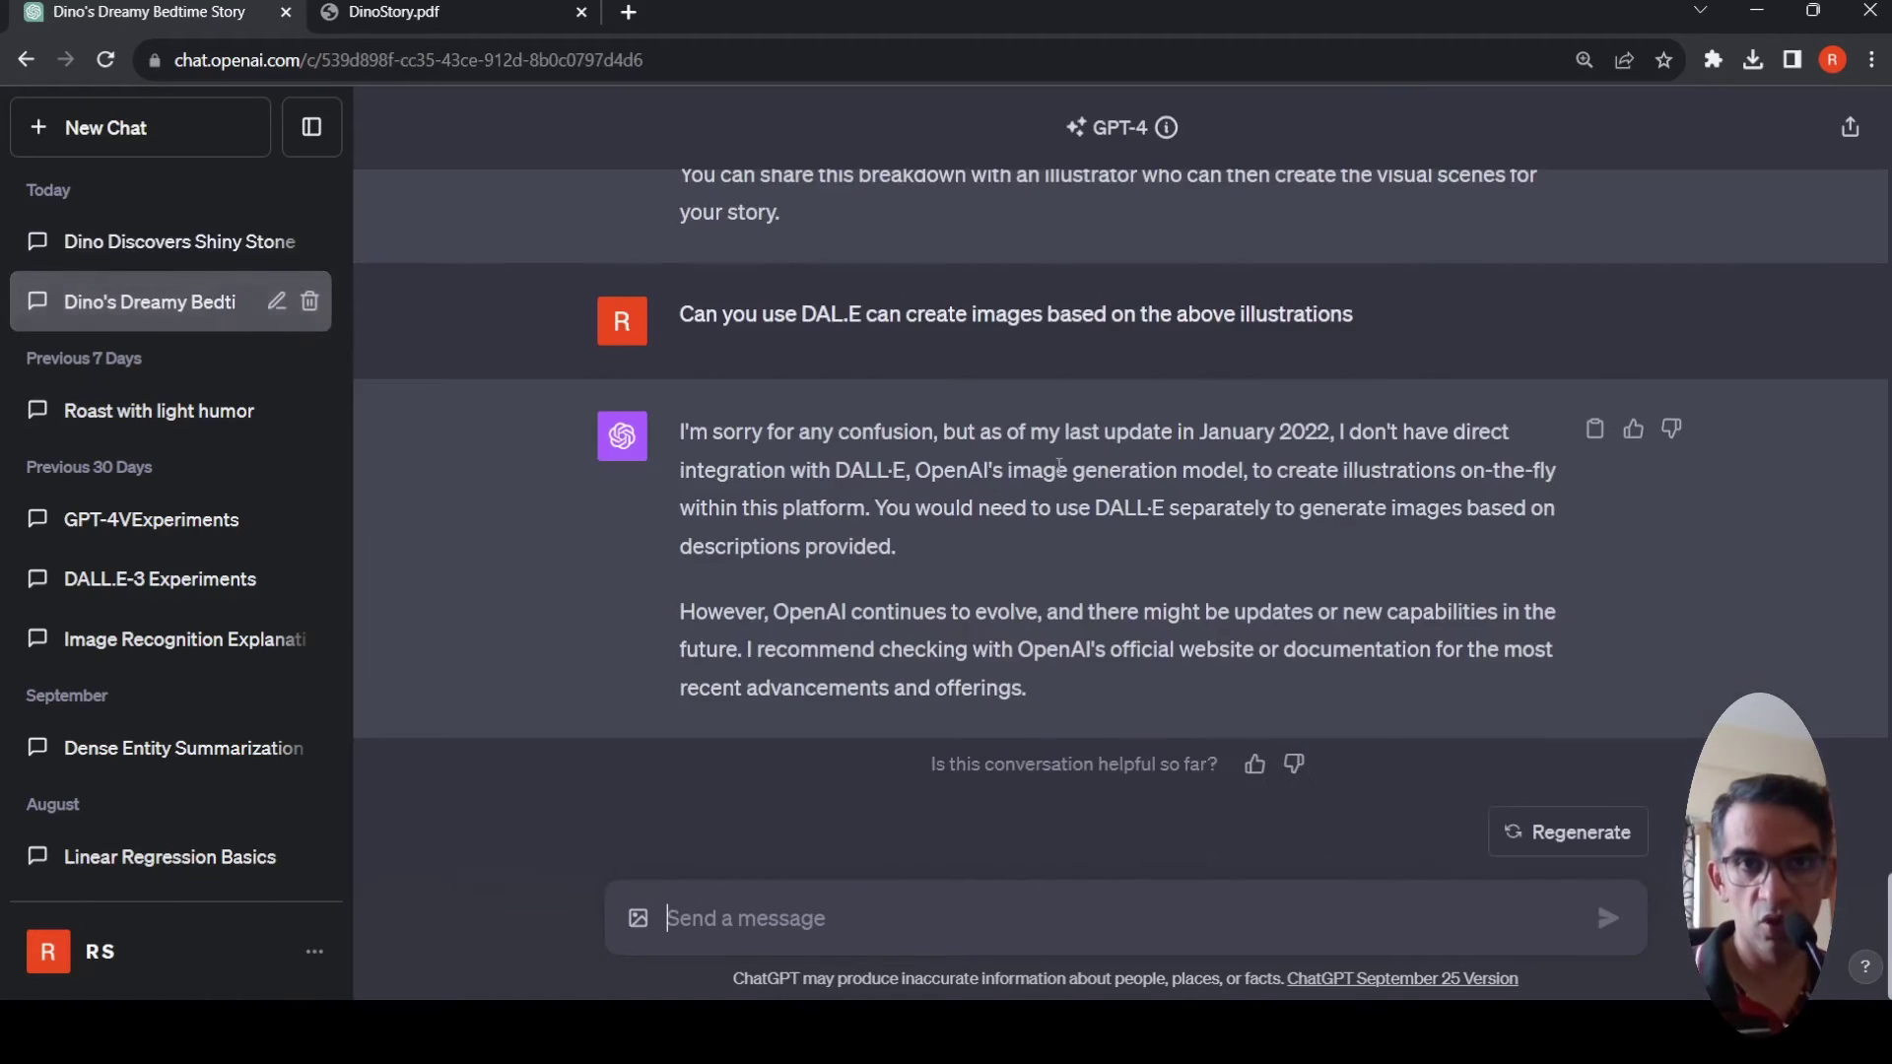
scroll(1056, 471, "up", 15)
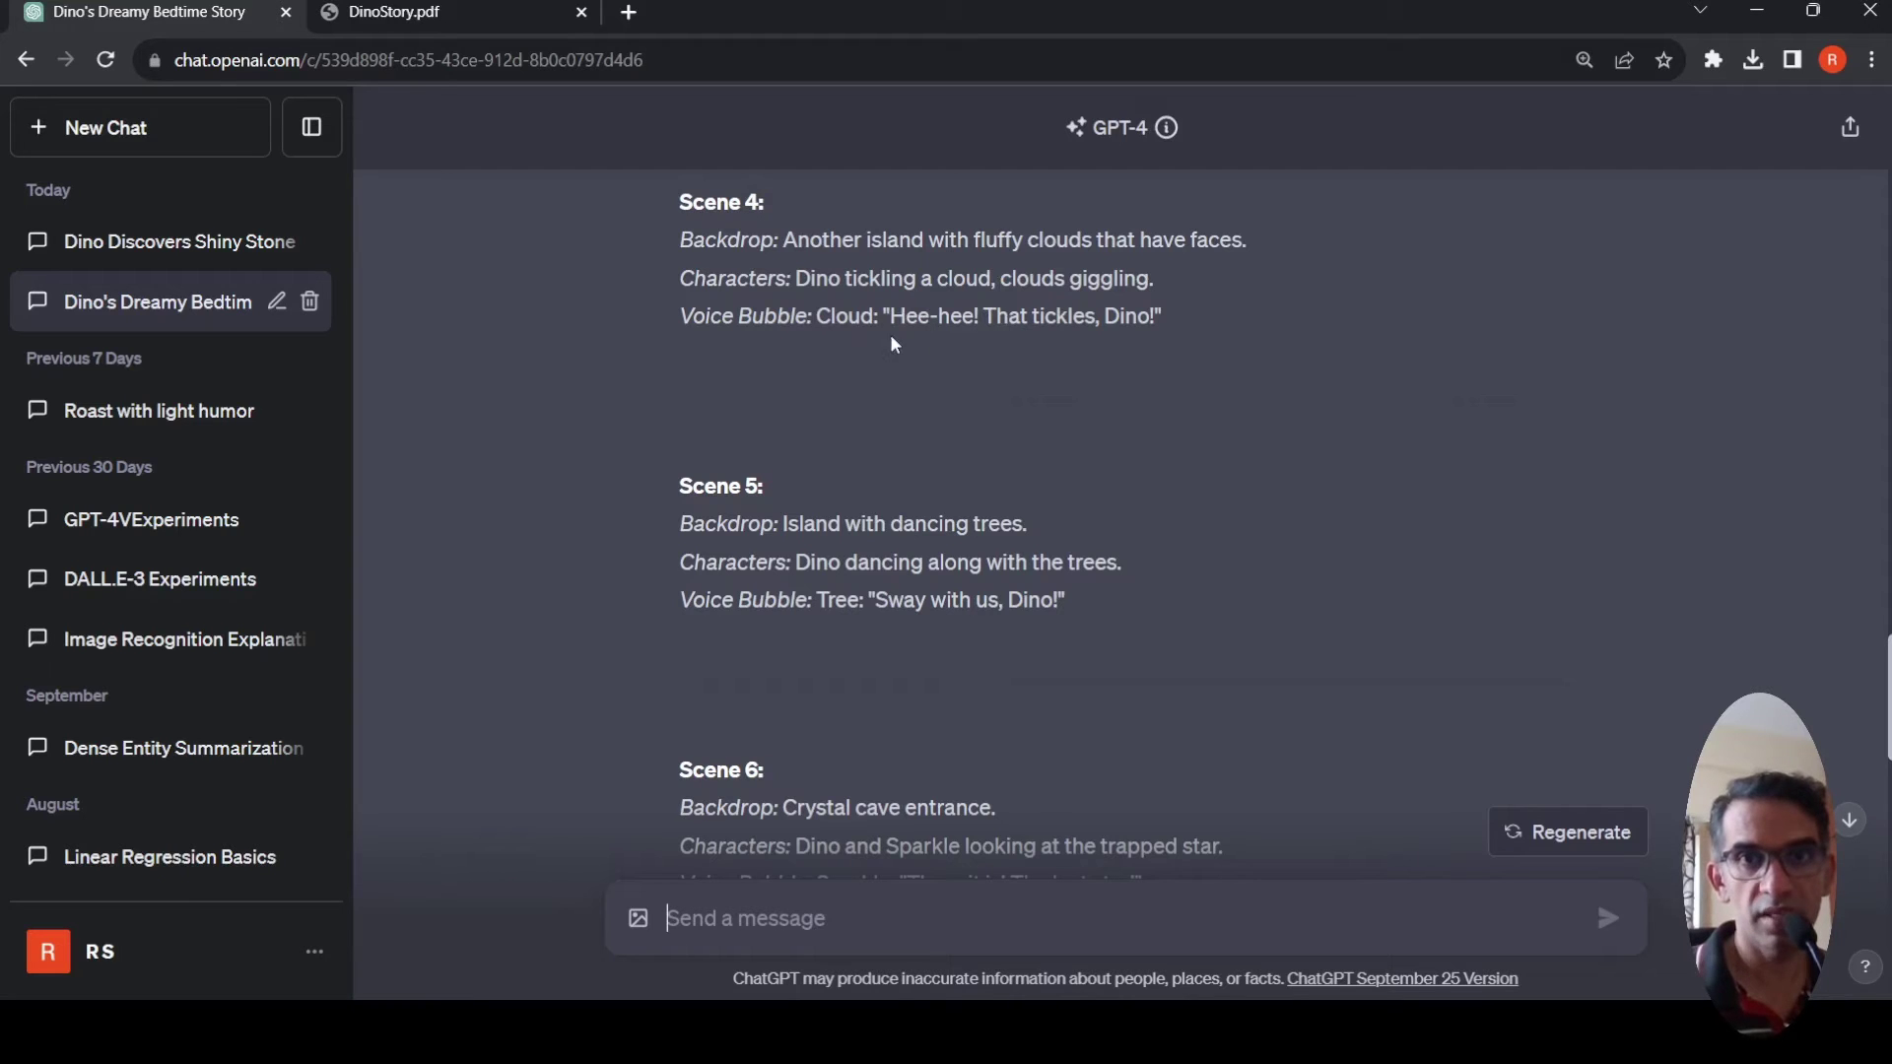
left_click(148, 252)
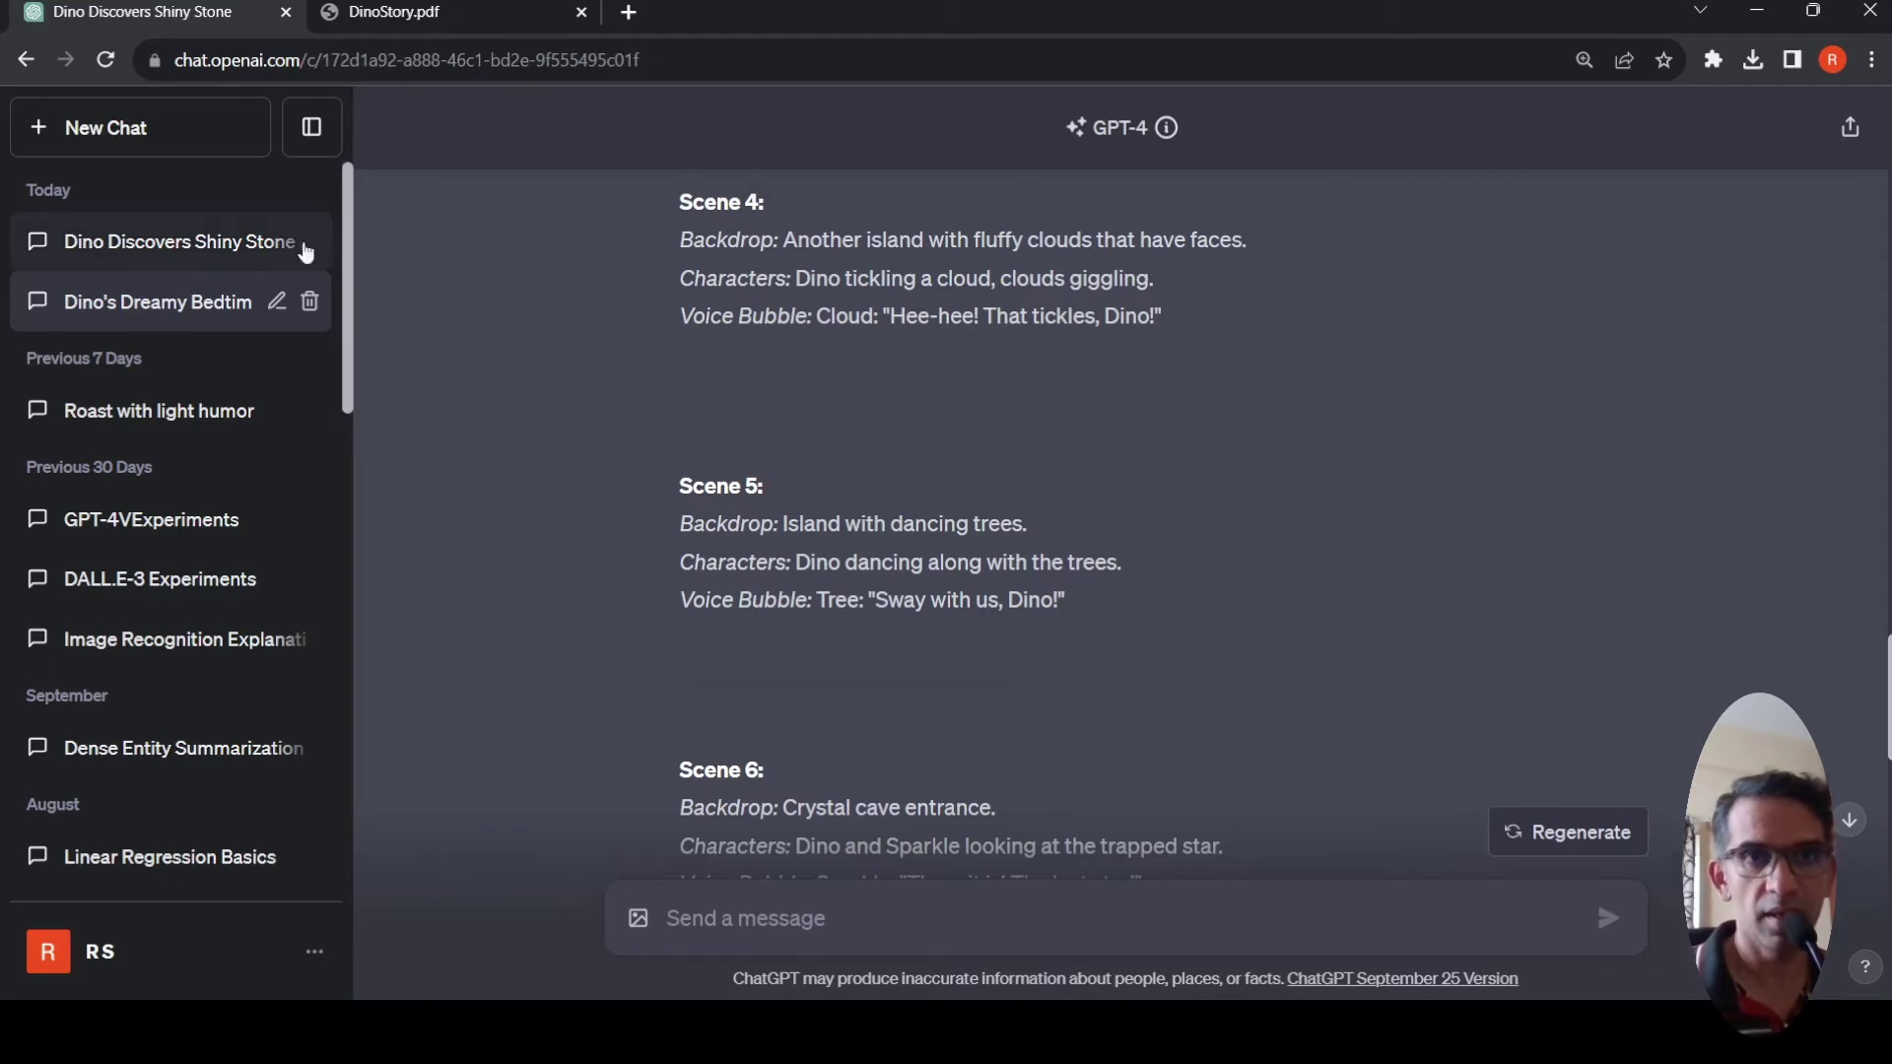
scroll(1131, 453, "up", 20)
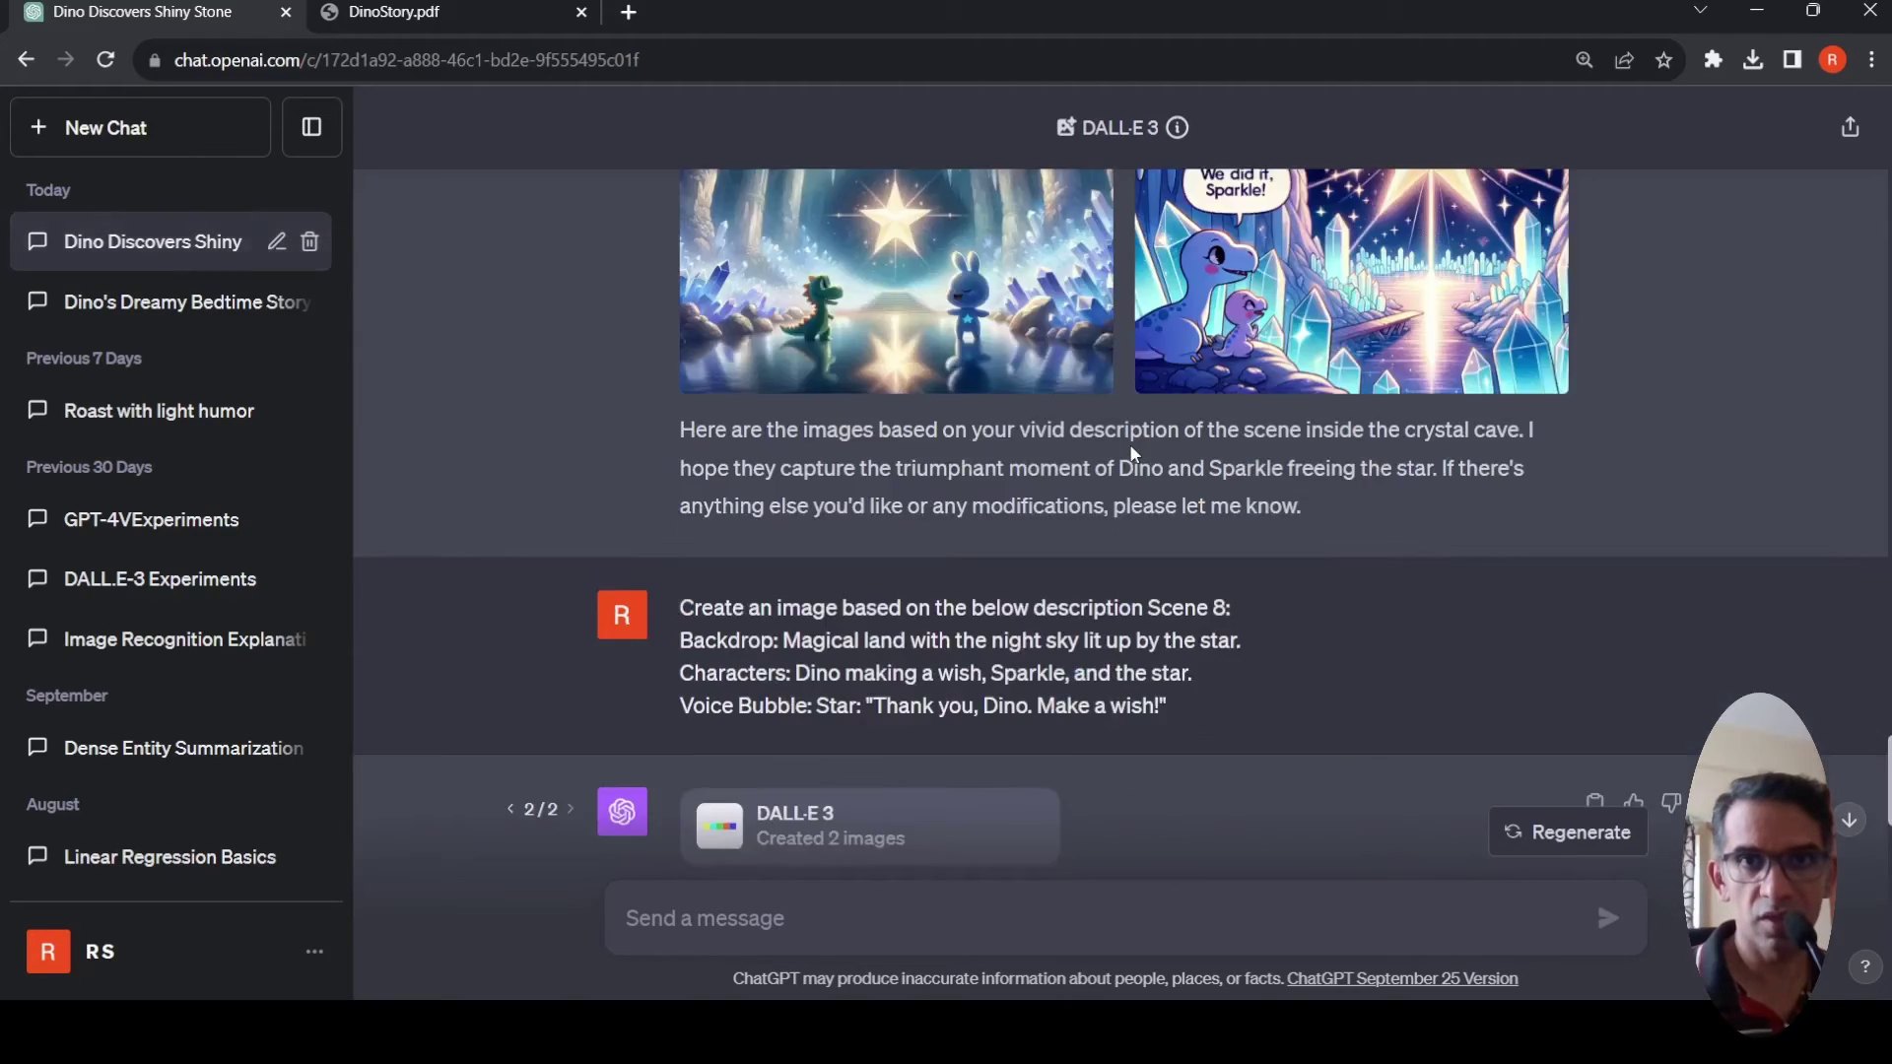
scroll(1131, 454, "up", 20)
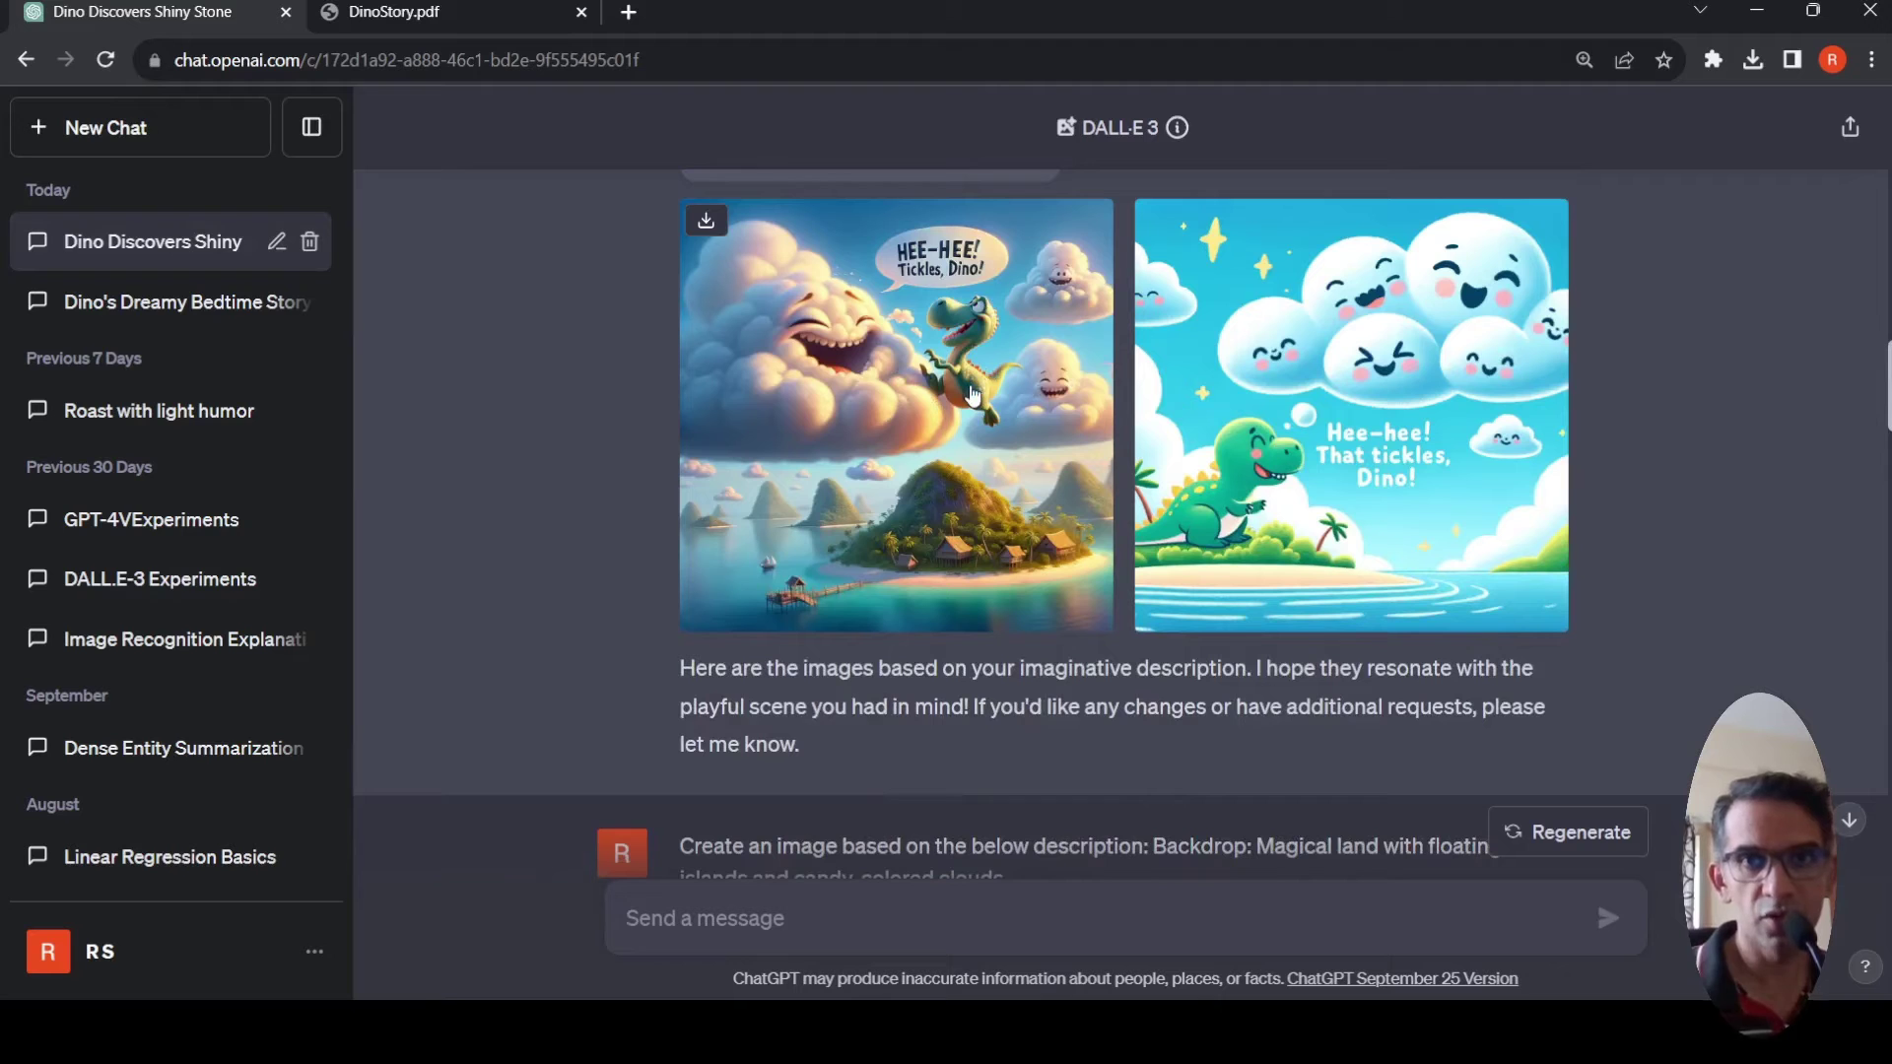
scroll(971, 399, "up", 5)
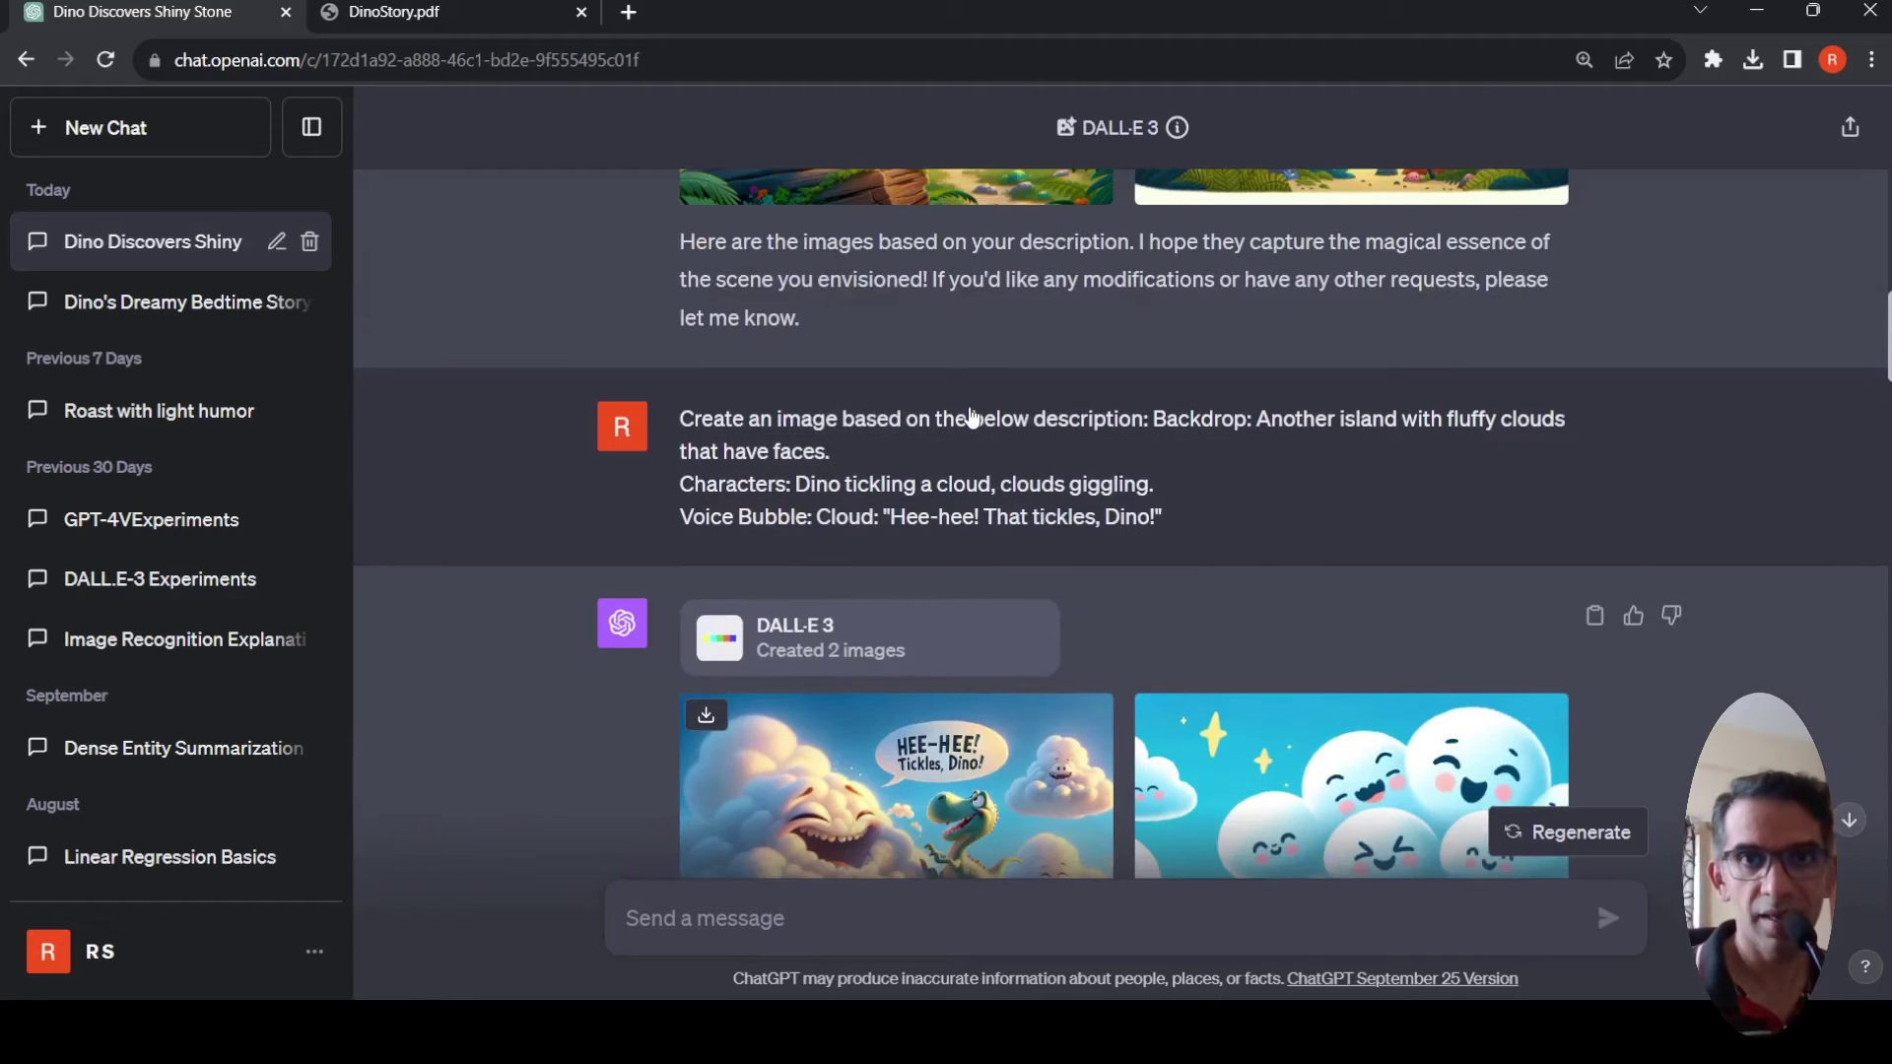
scroll(971, 407, "up", 4)
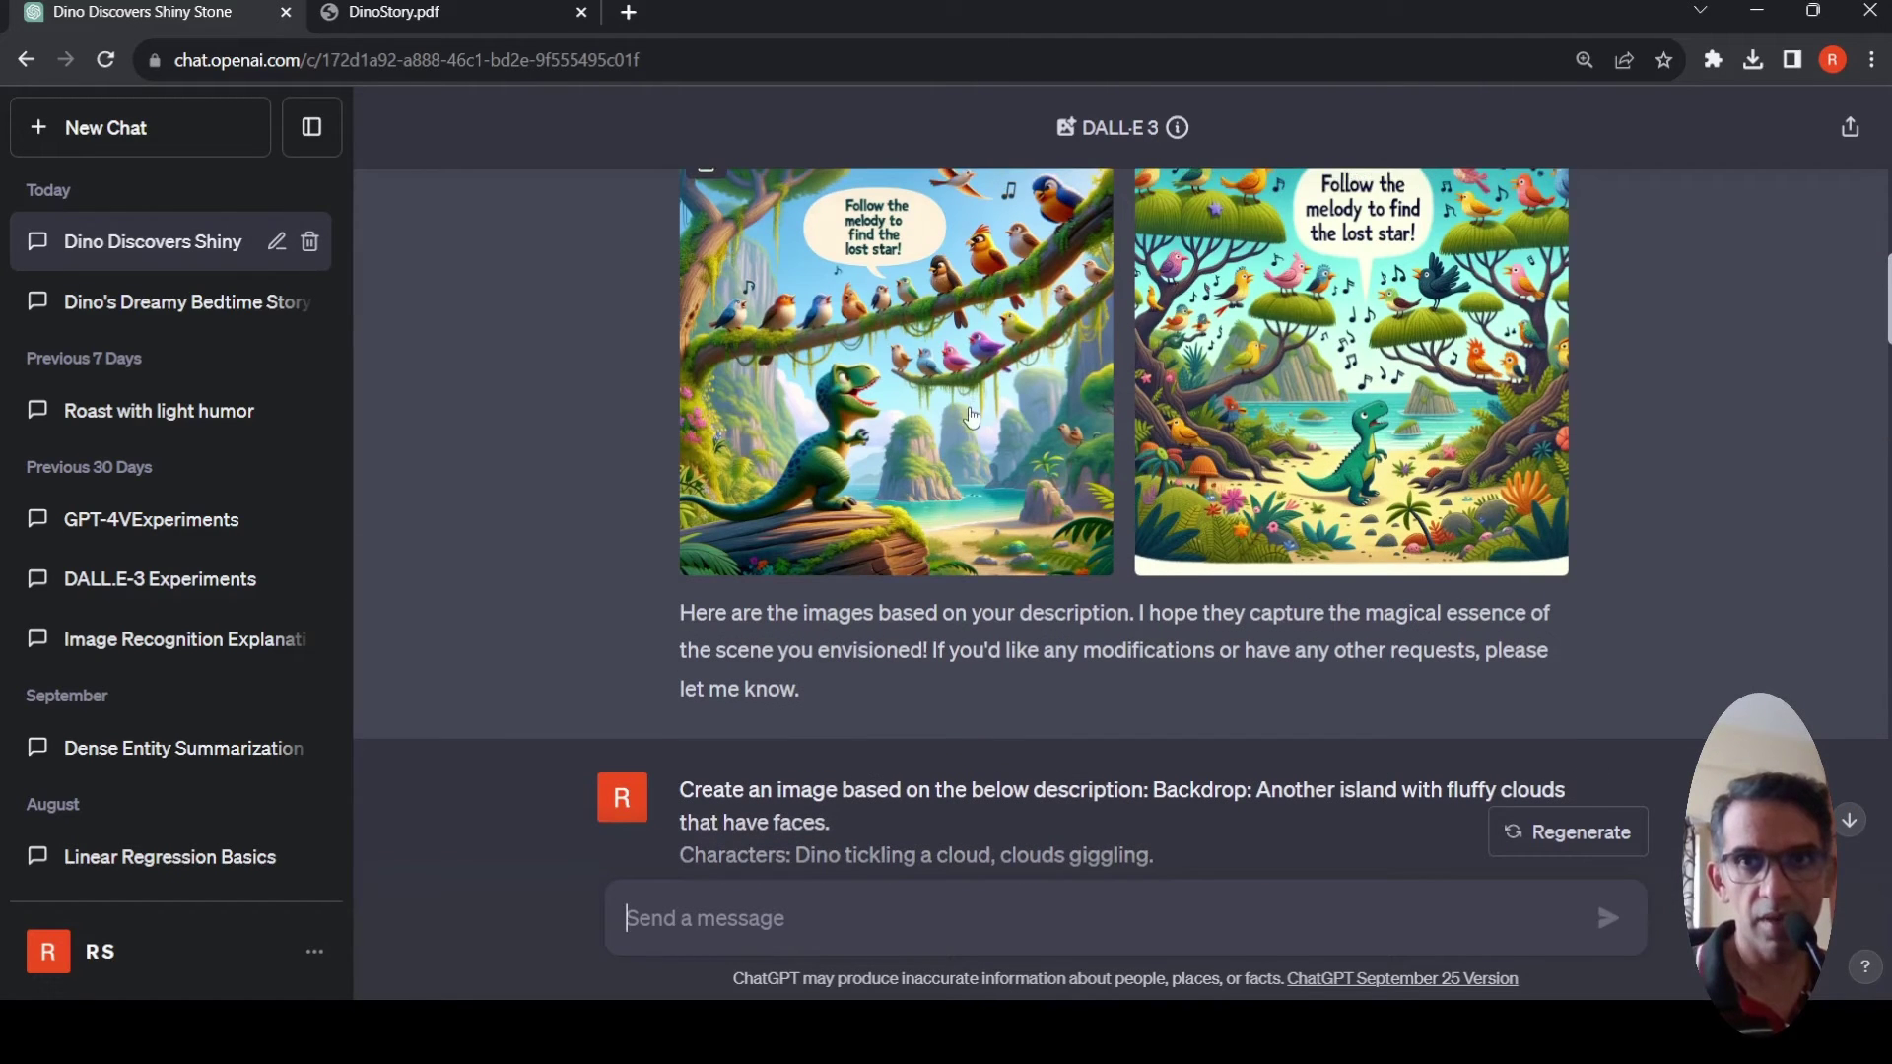
scroll(991, 454, "up", 3)
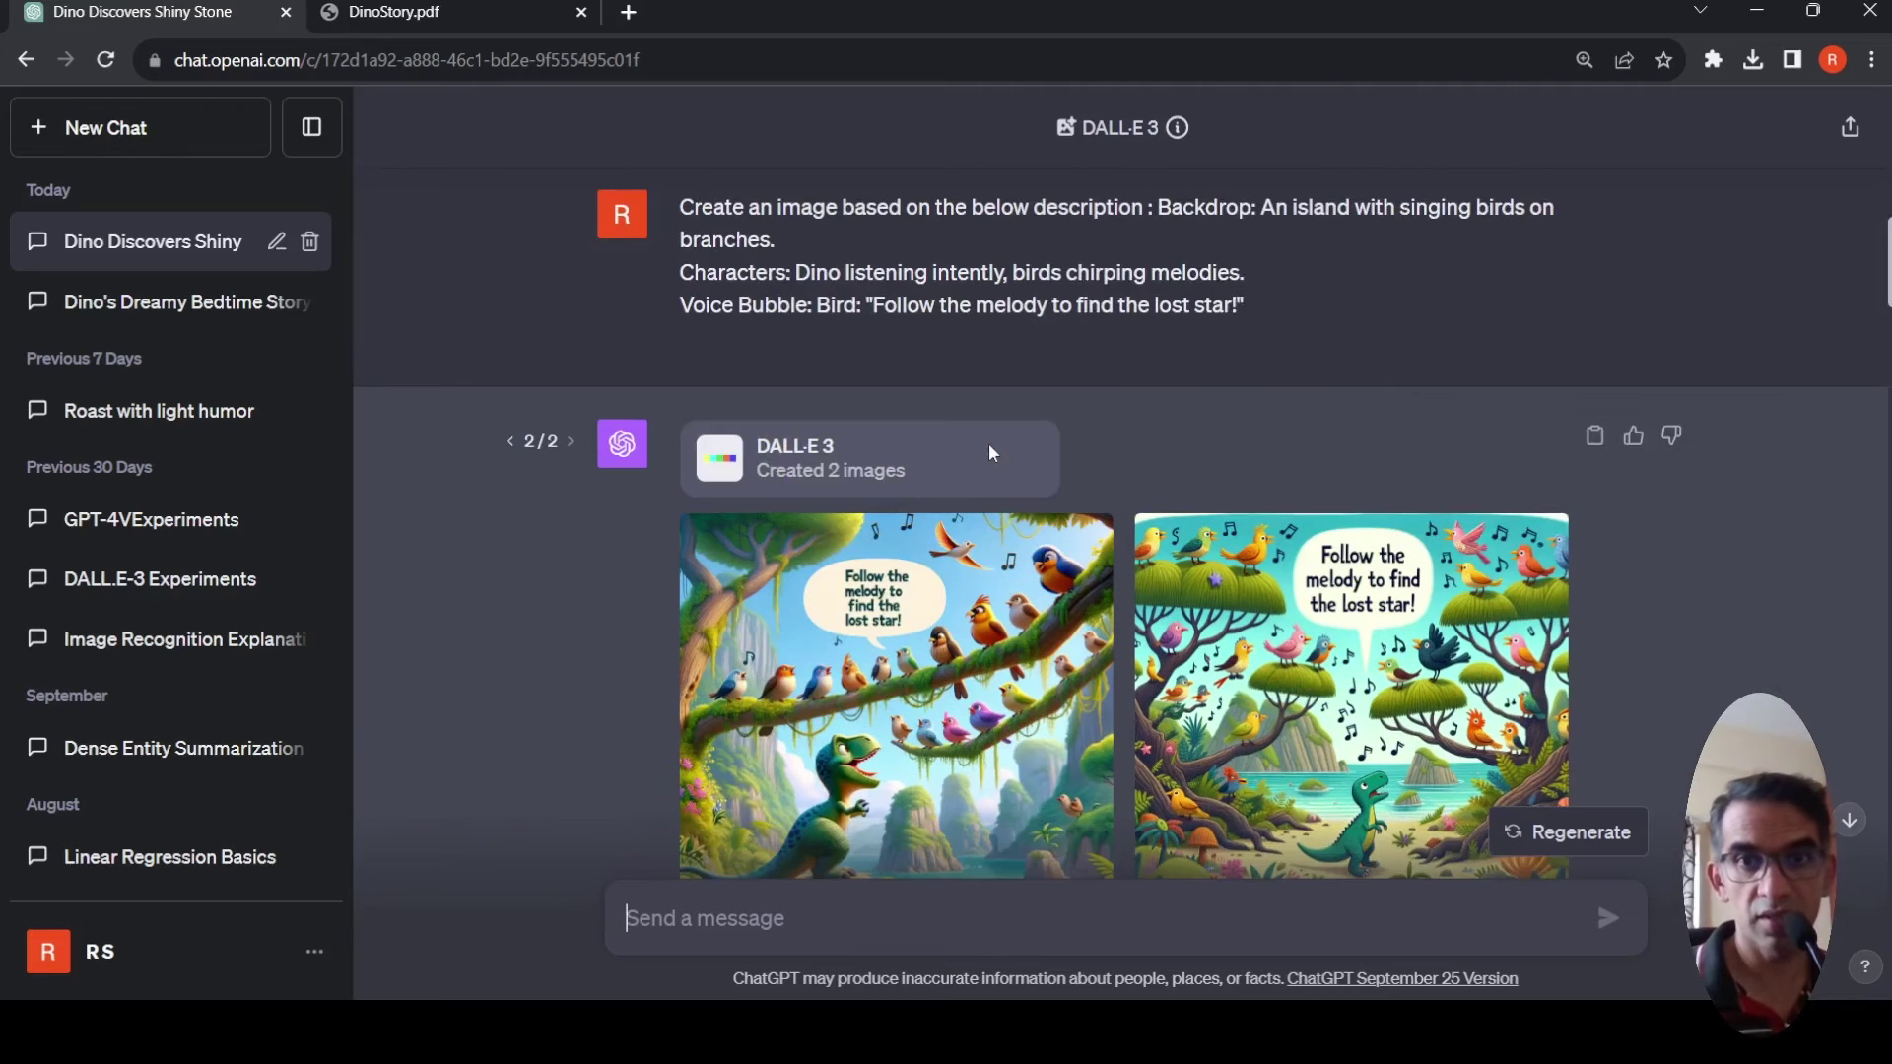
scroll(990, 441, "down", 3)
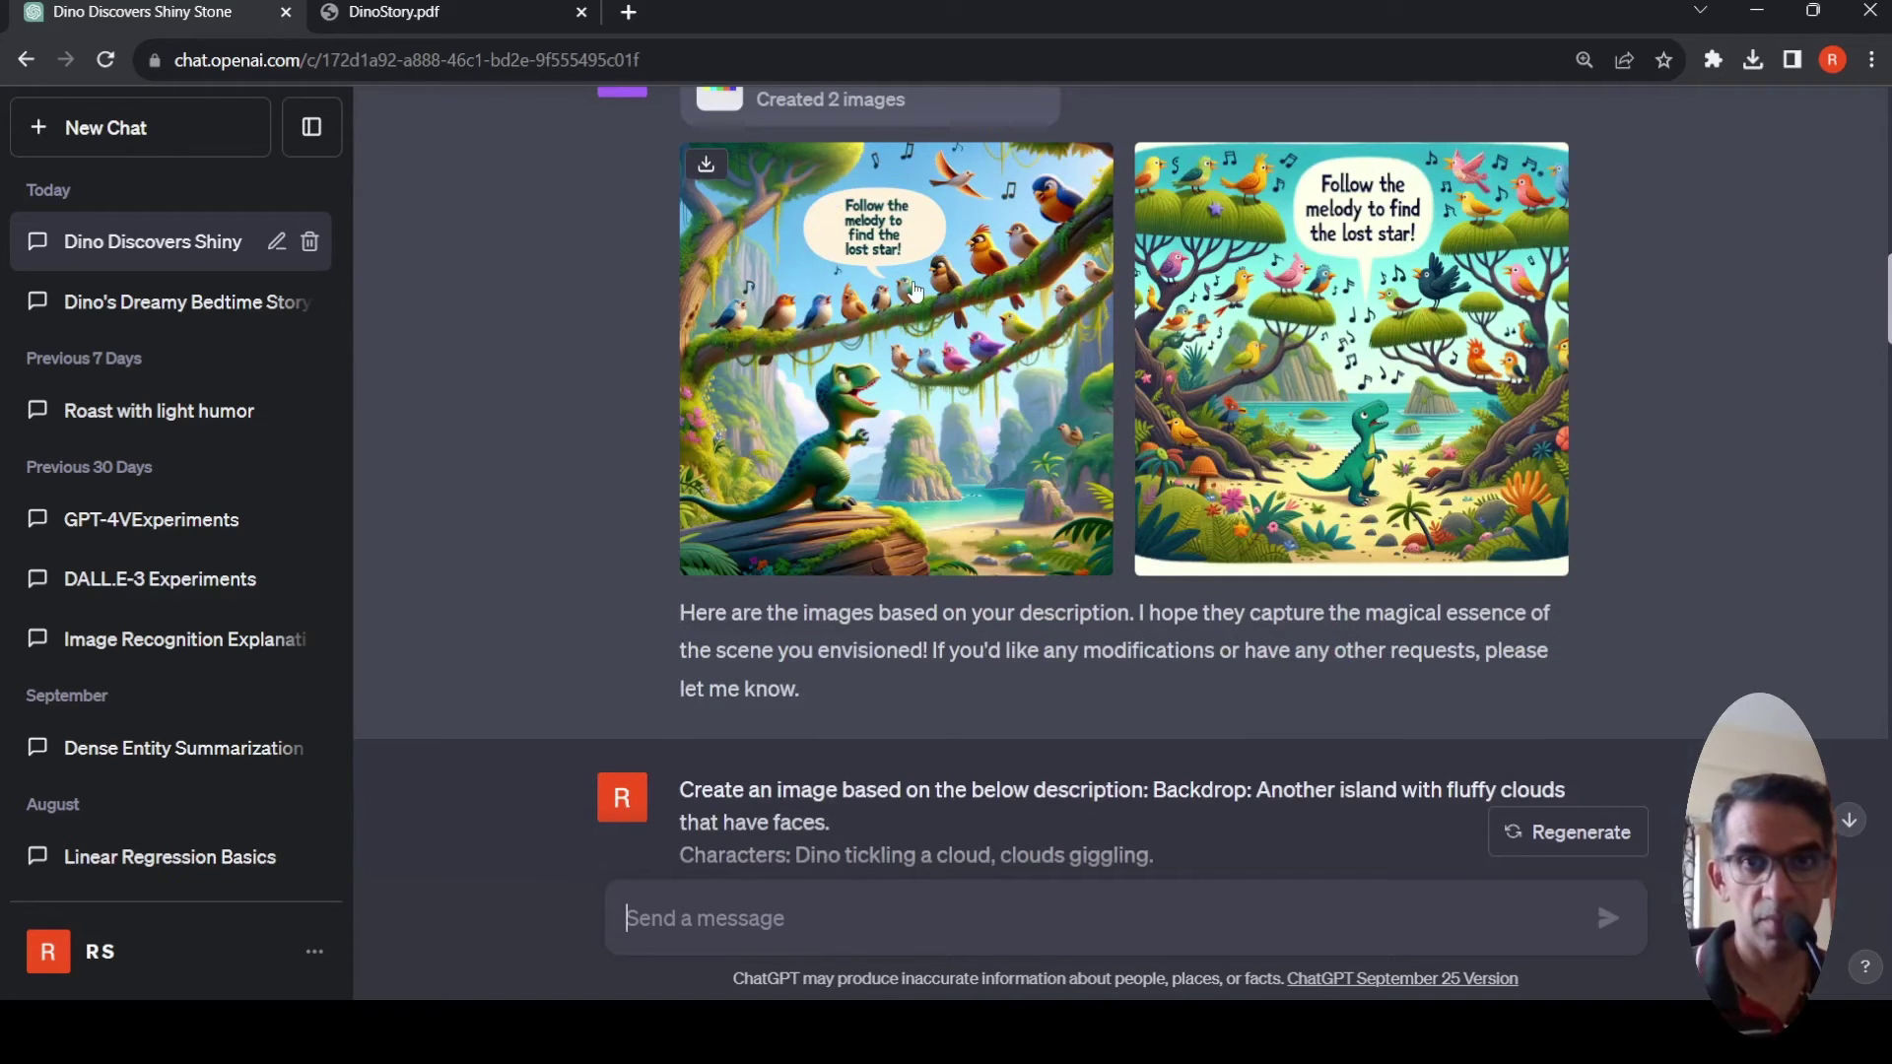
scroll(914, 289, "down", 13)
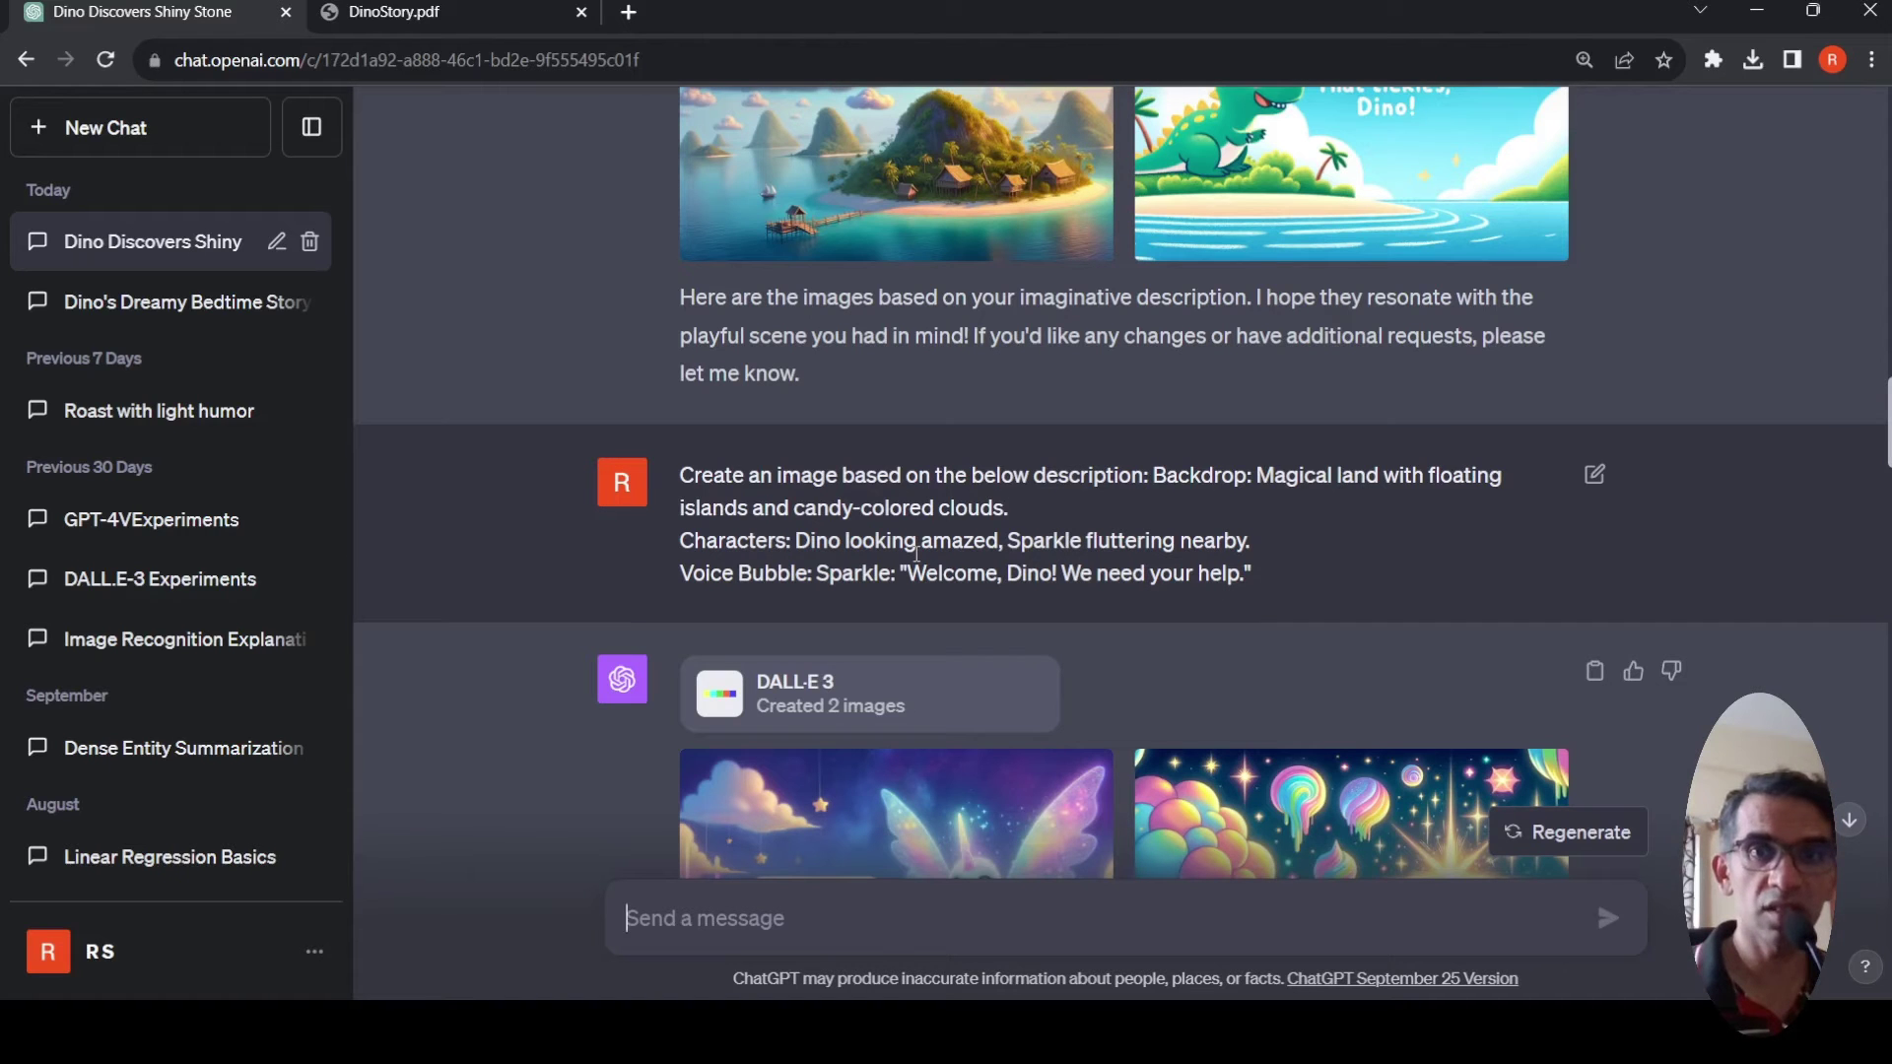
scroll(917, 554, "down", 1)
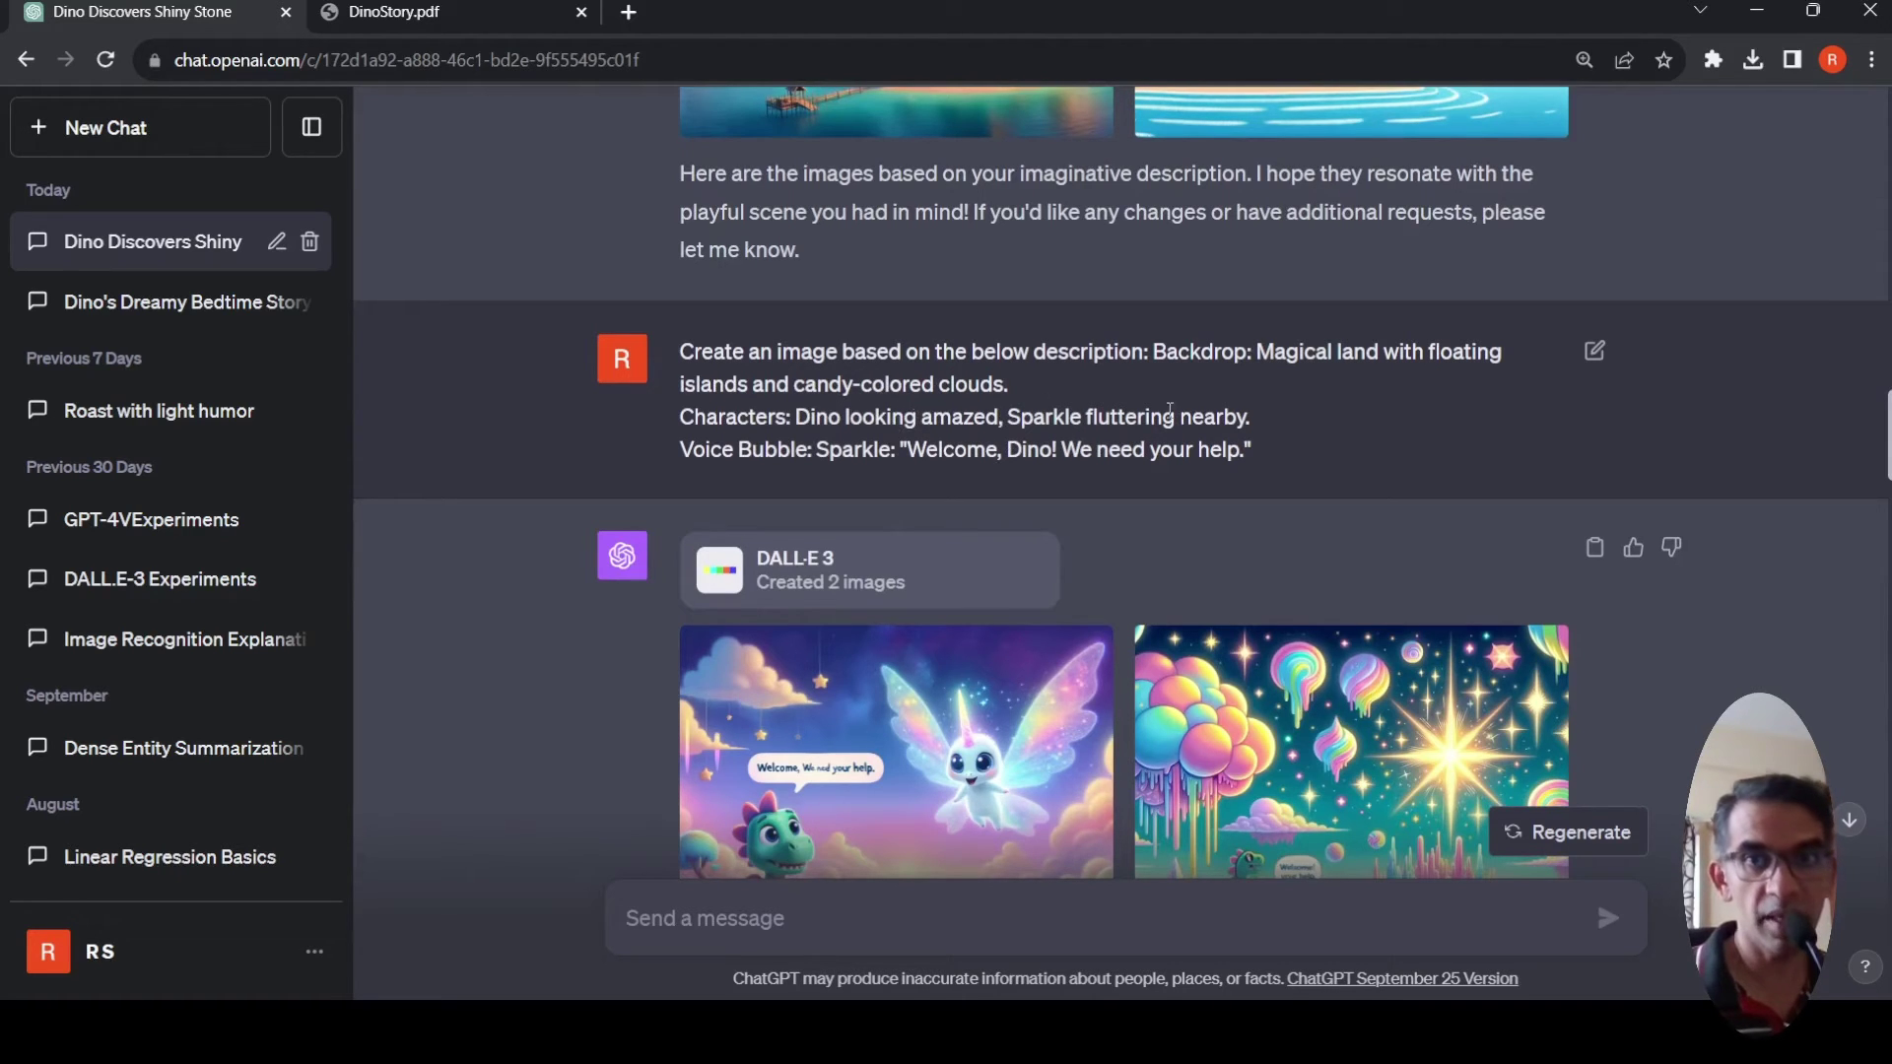
scroll(1151, 426, "down", 4)
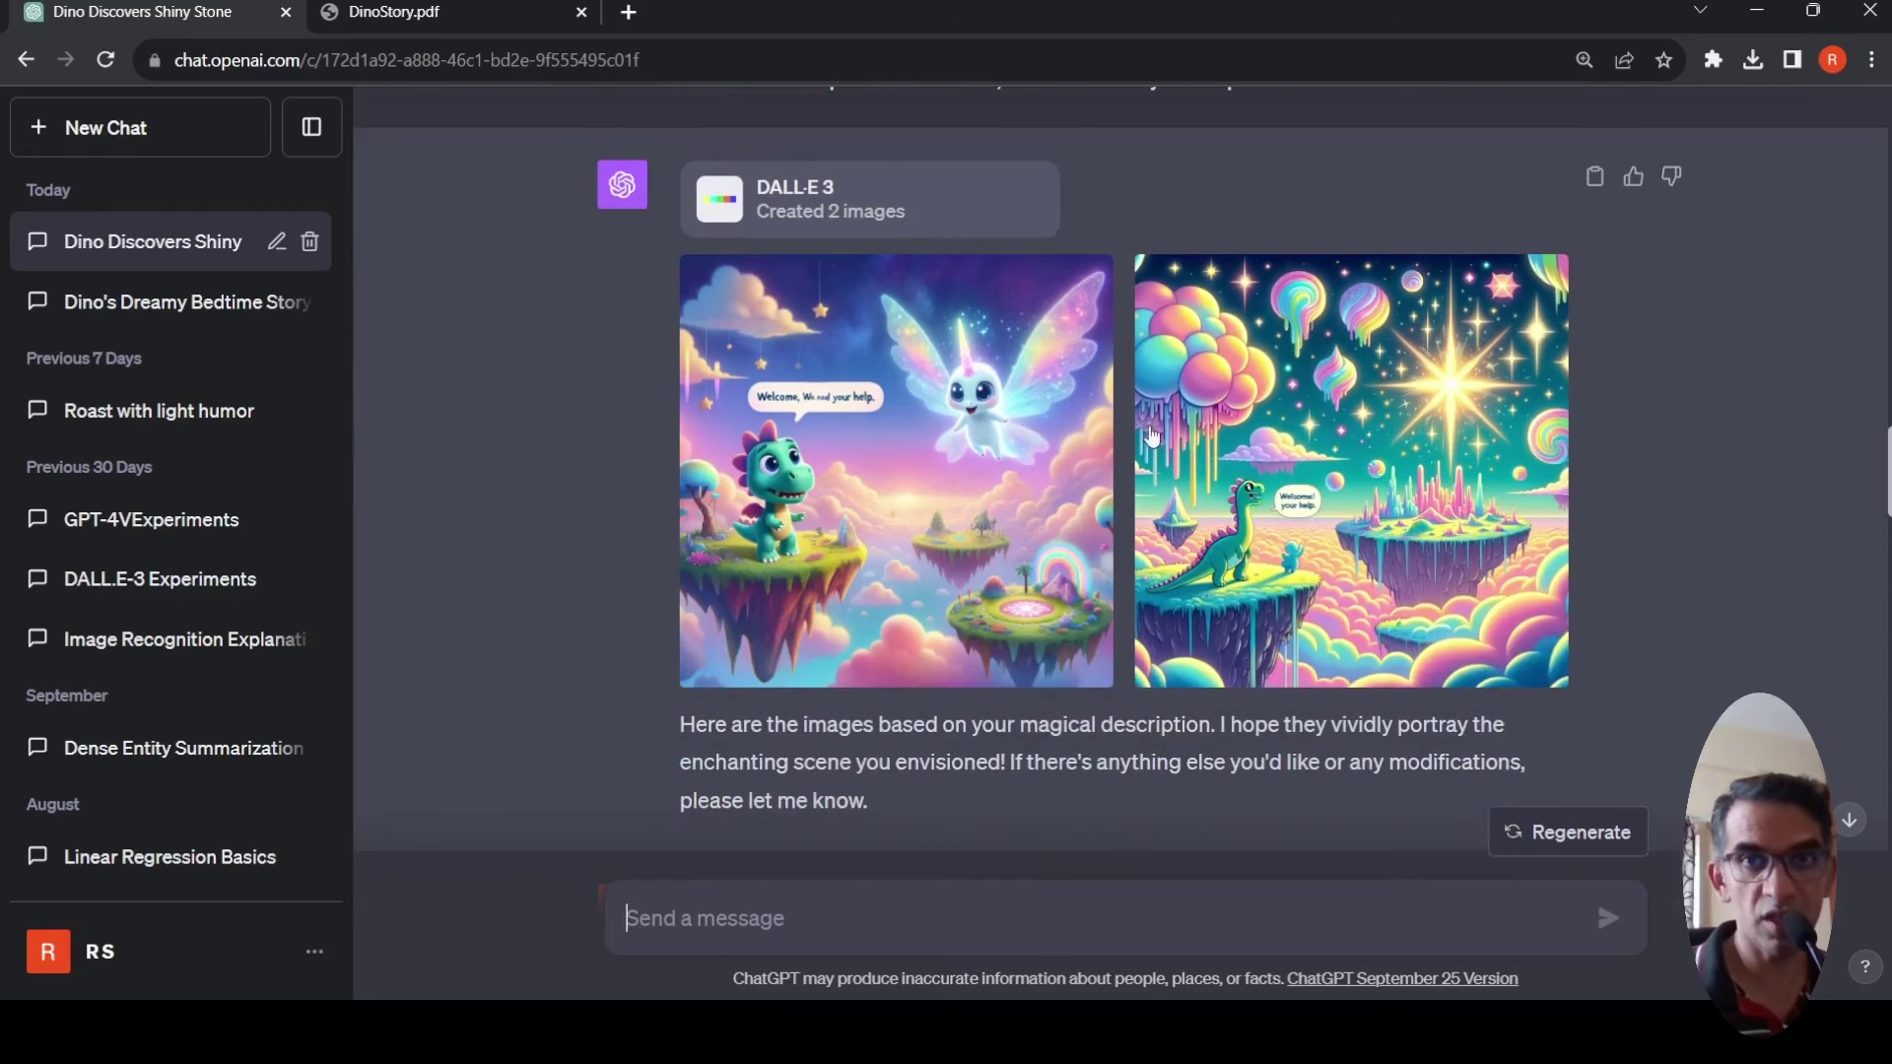
scroll(968, 378, "up", 3)
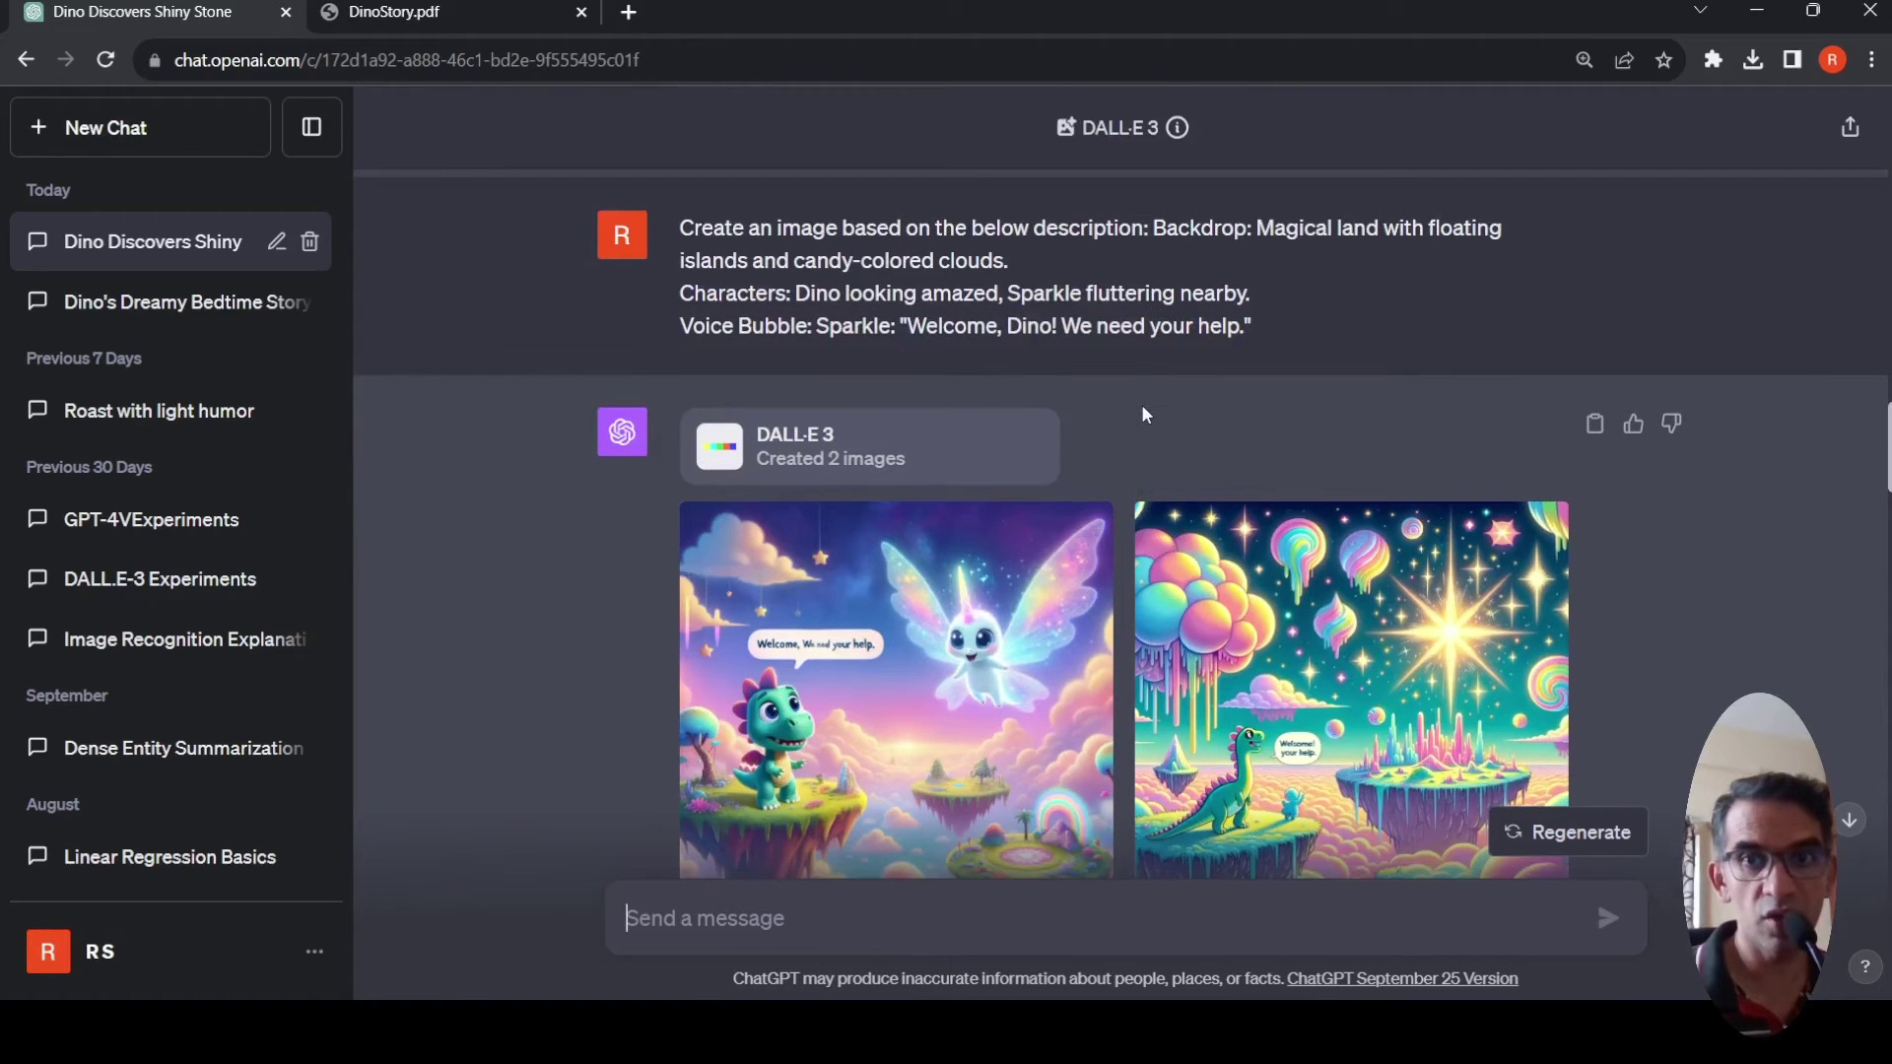
scroll(1141, 404, "down", 2)
mouse_move(852, 394)
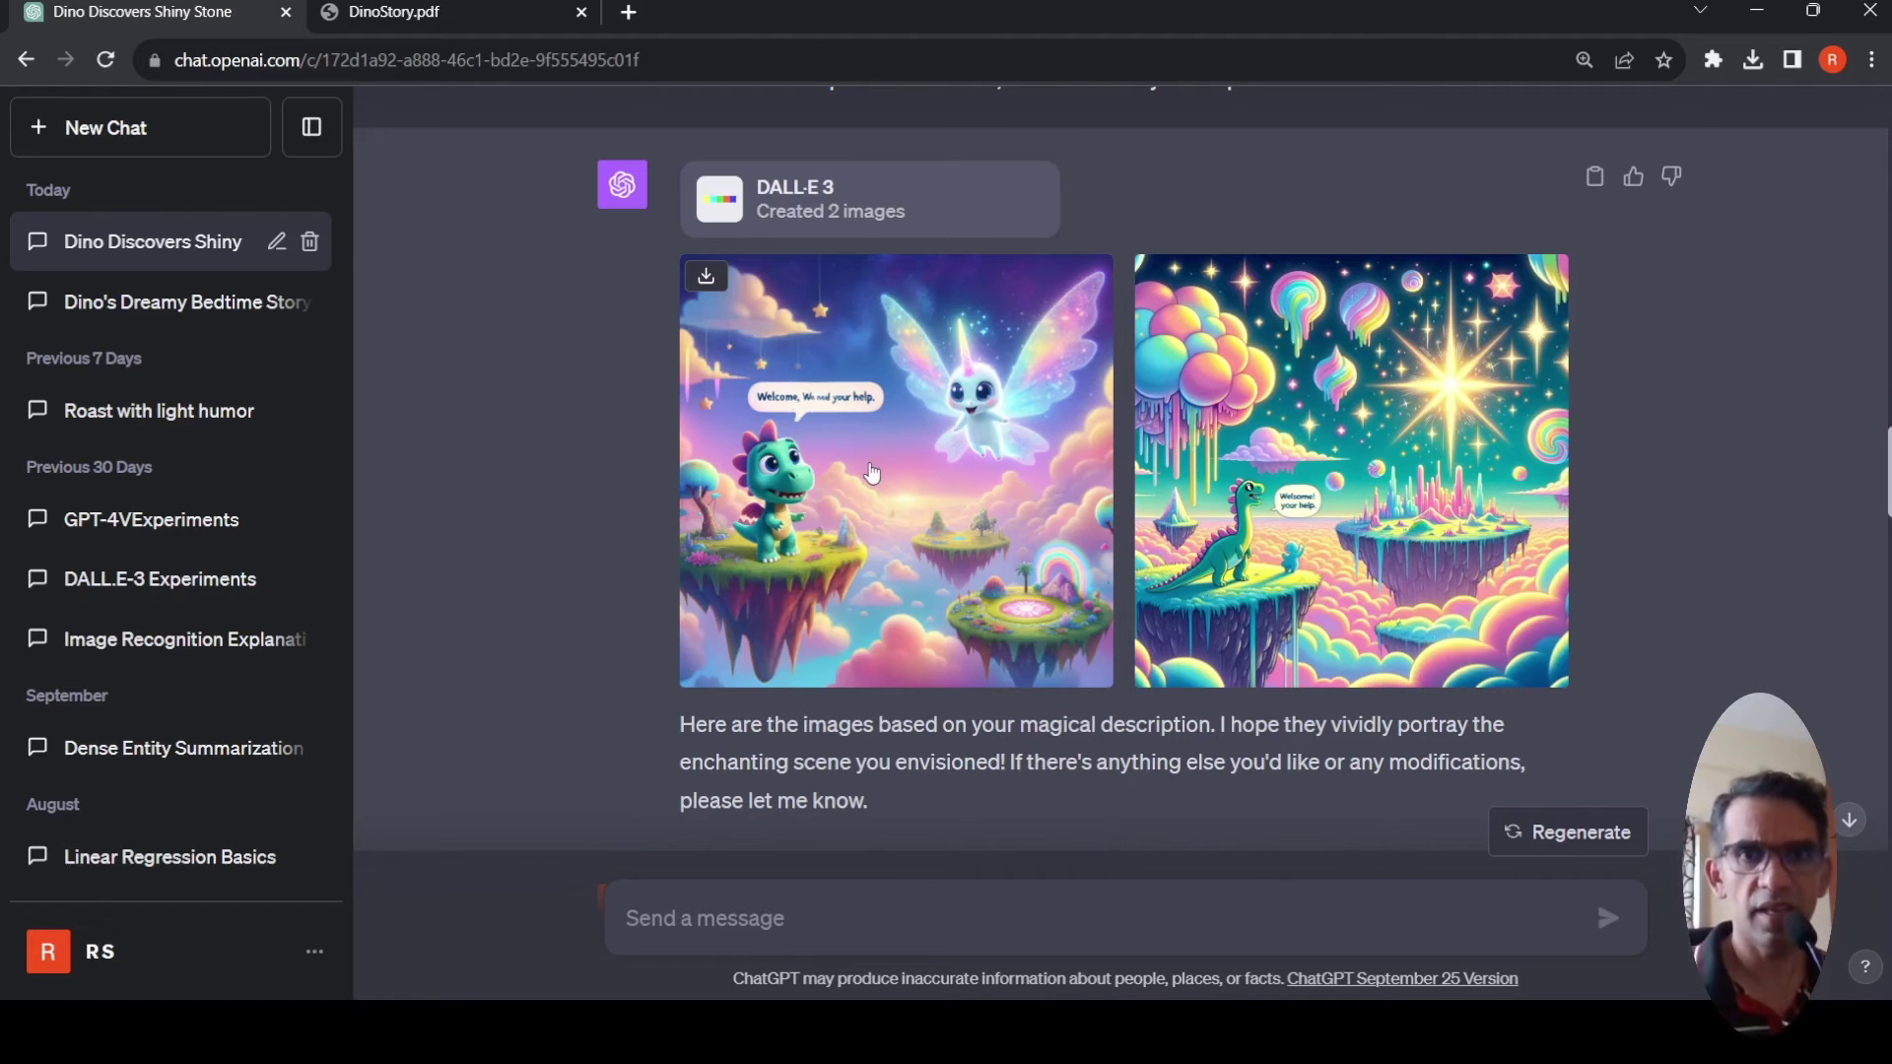
scroll(872, 473, "up", 4)
scroll(872, 473, "up", 5)
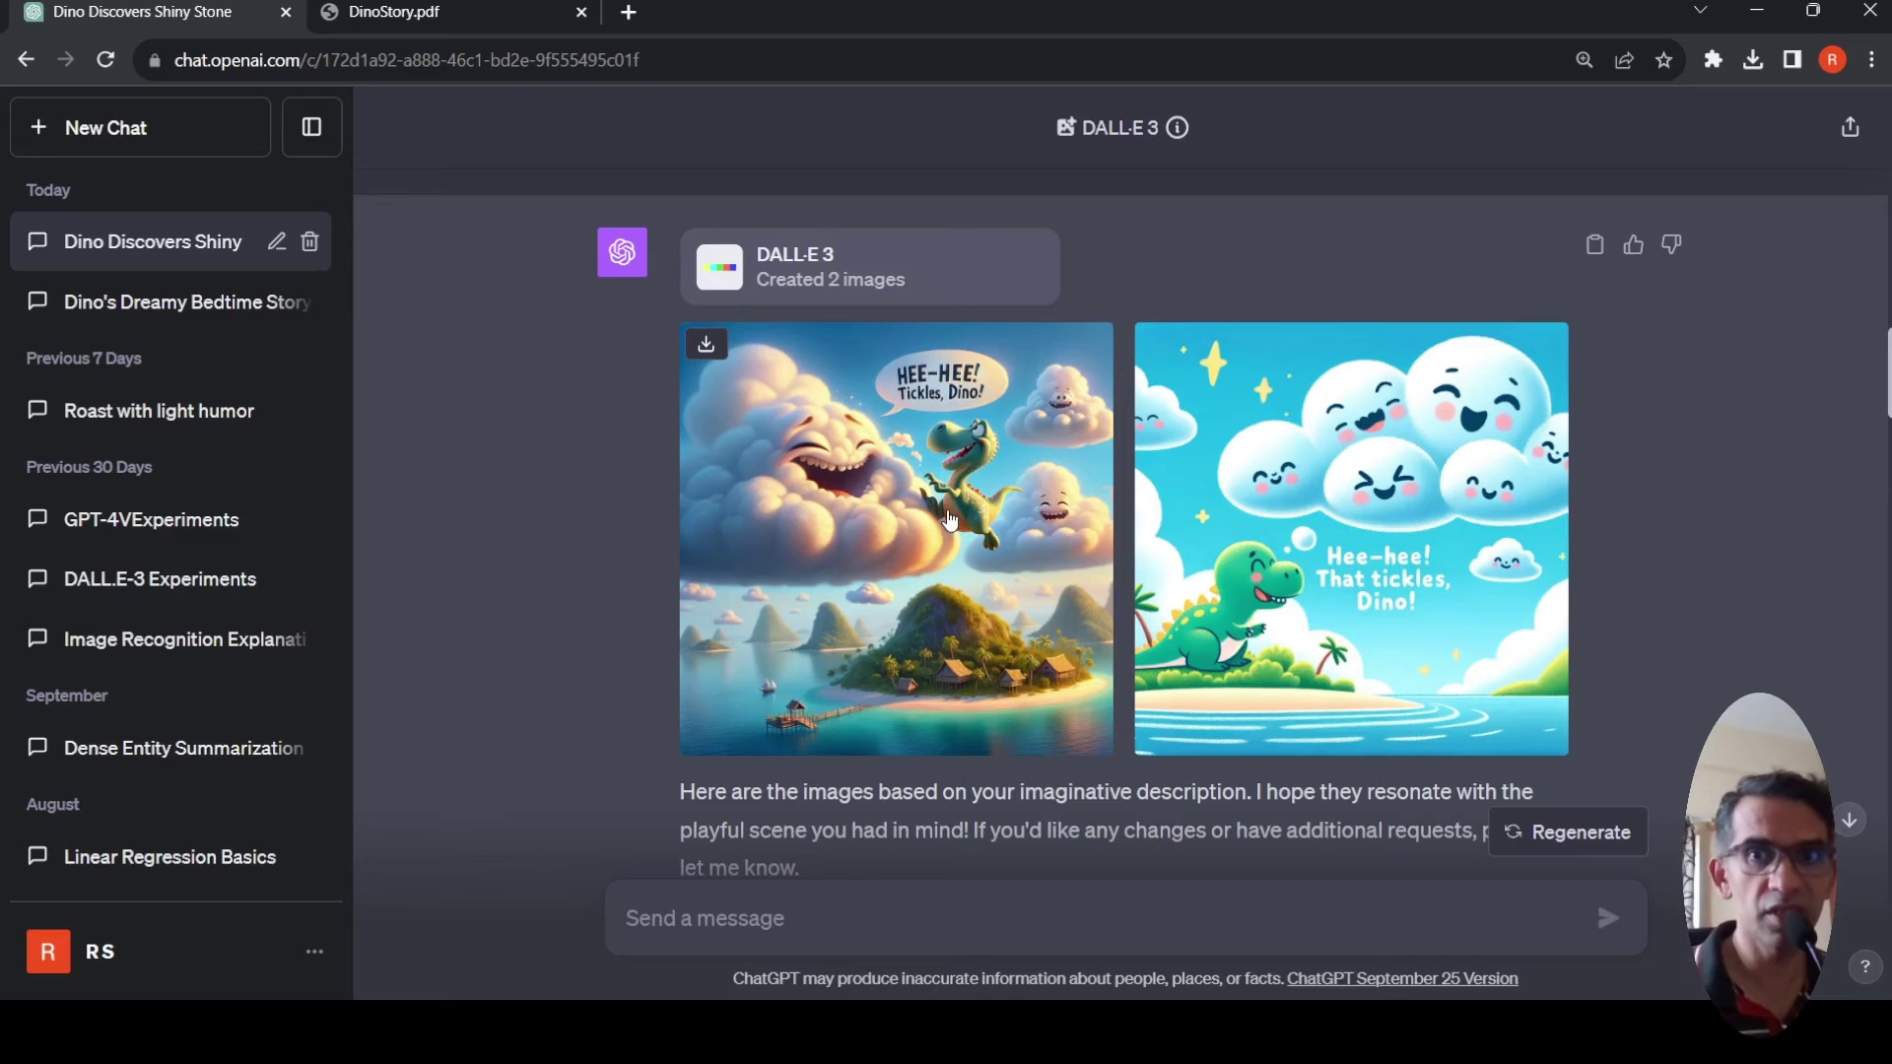
scroll(948, 513, "up", 6)
scroll(948, 511, "down", 4)
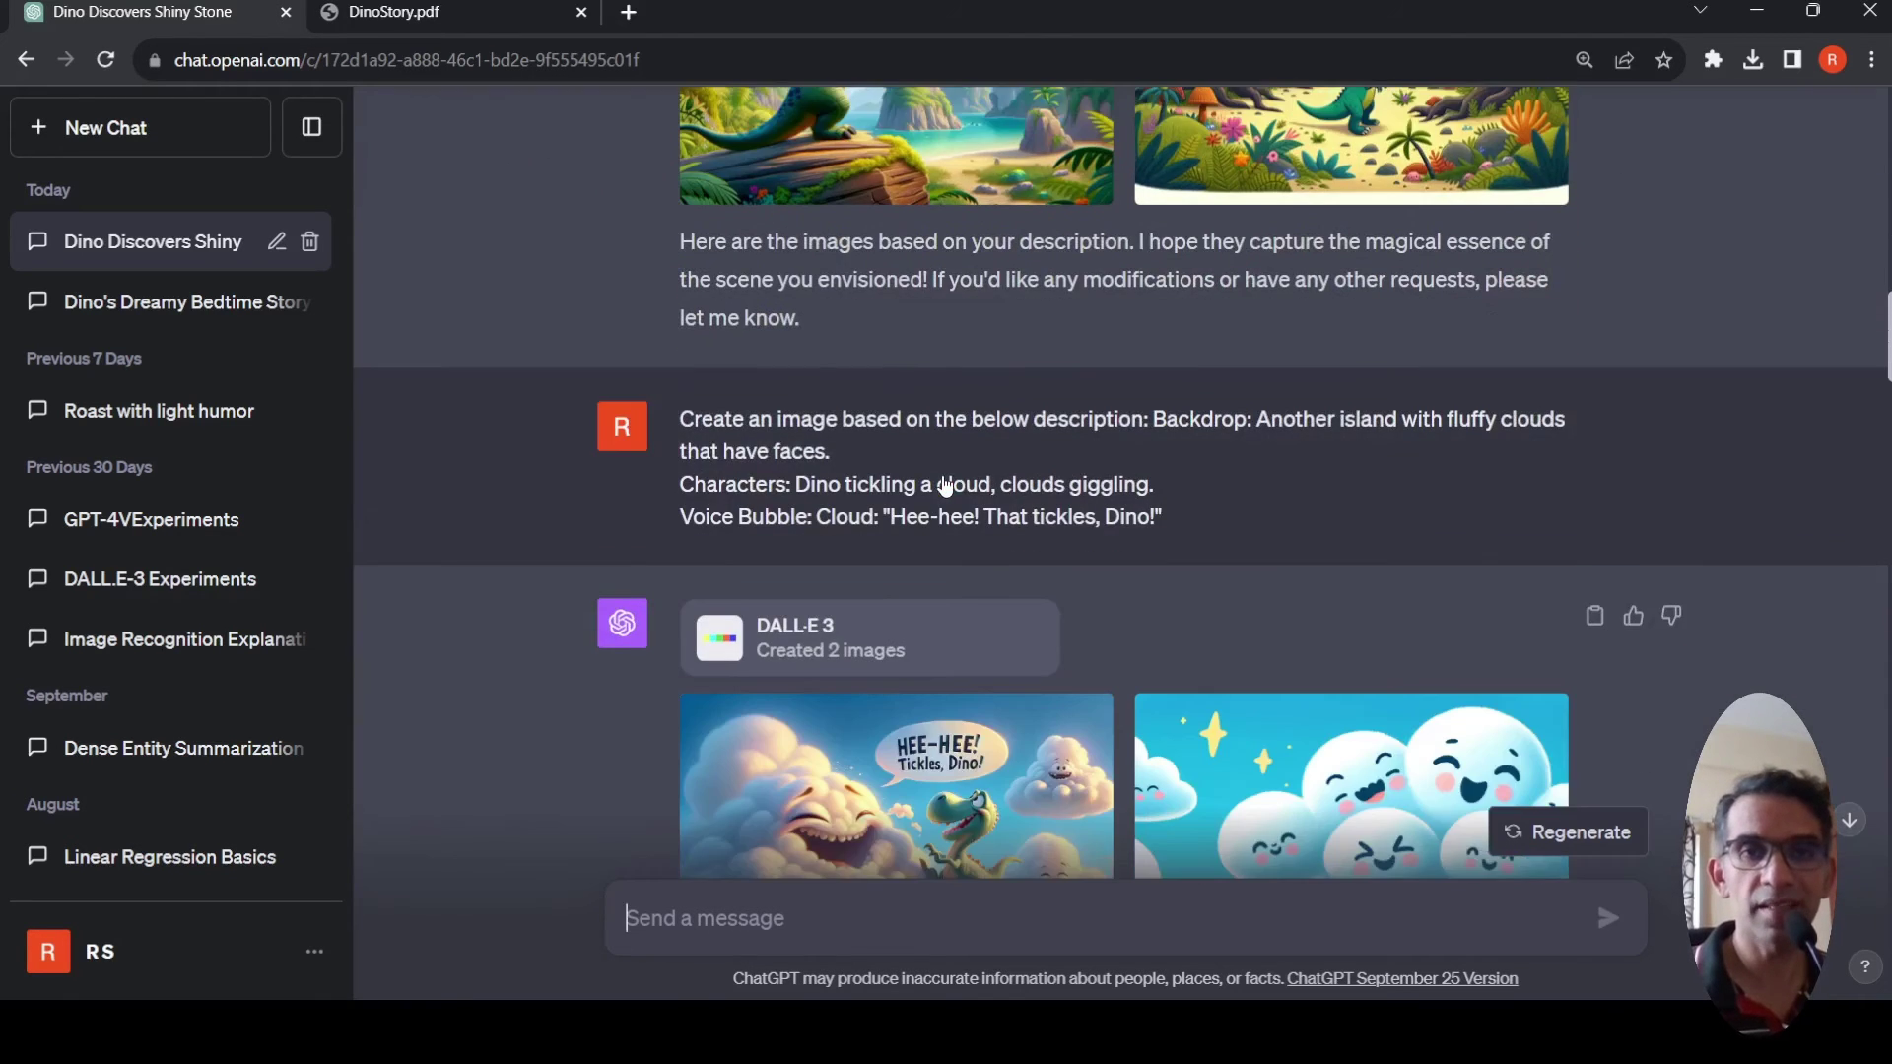
scroll(946, 485, "down", 6)
scroll(945, 486, "down", 5)
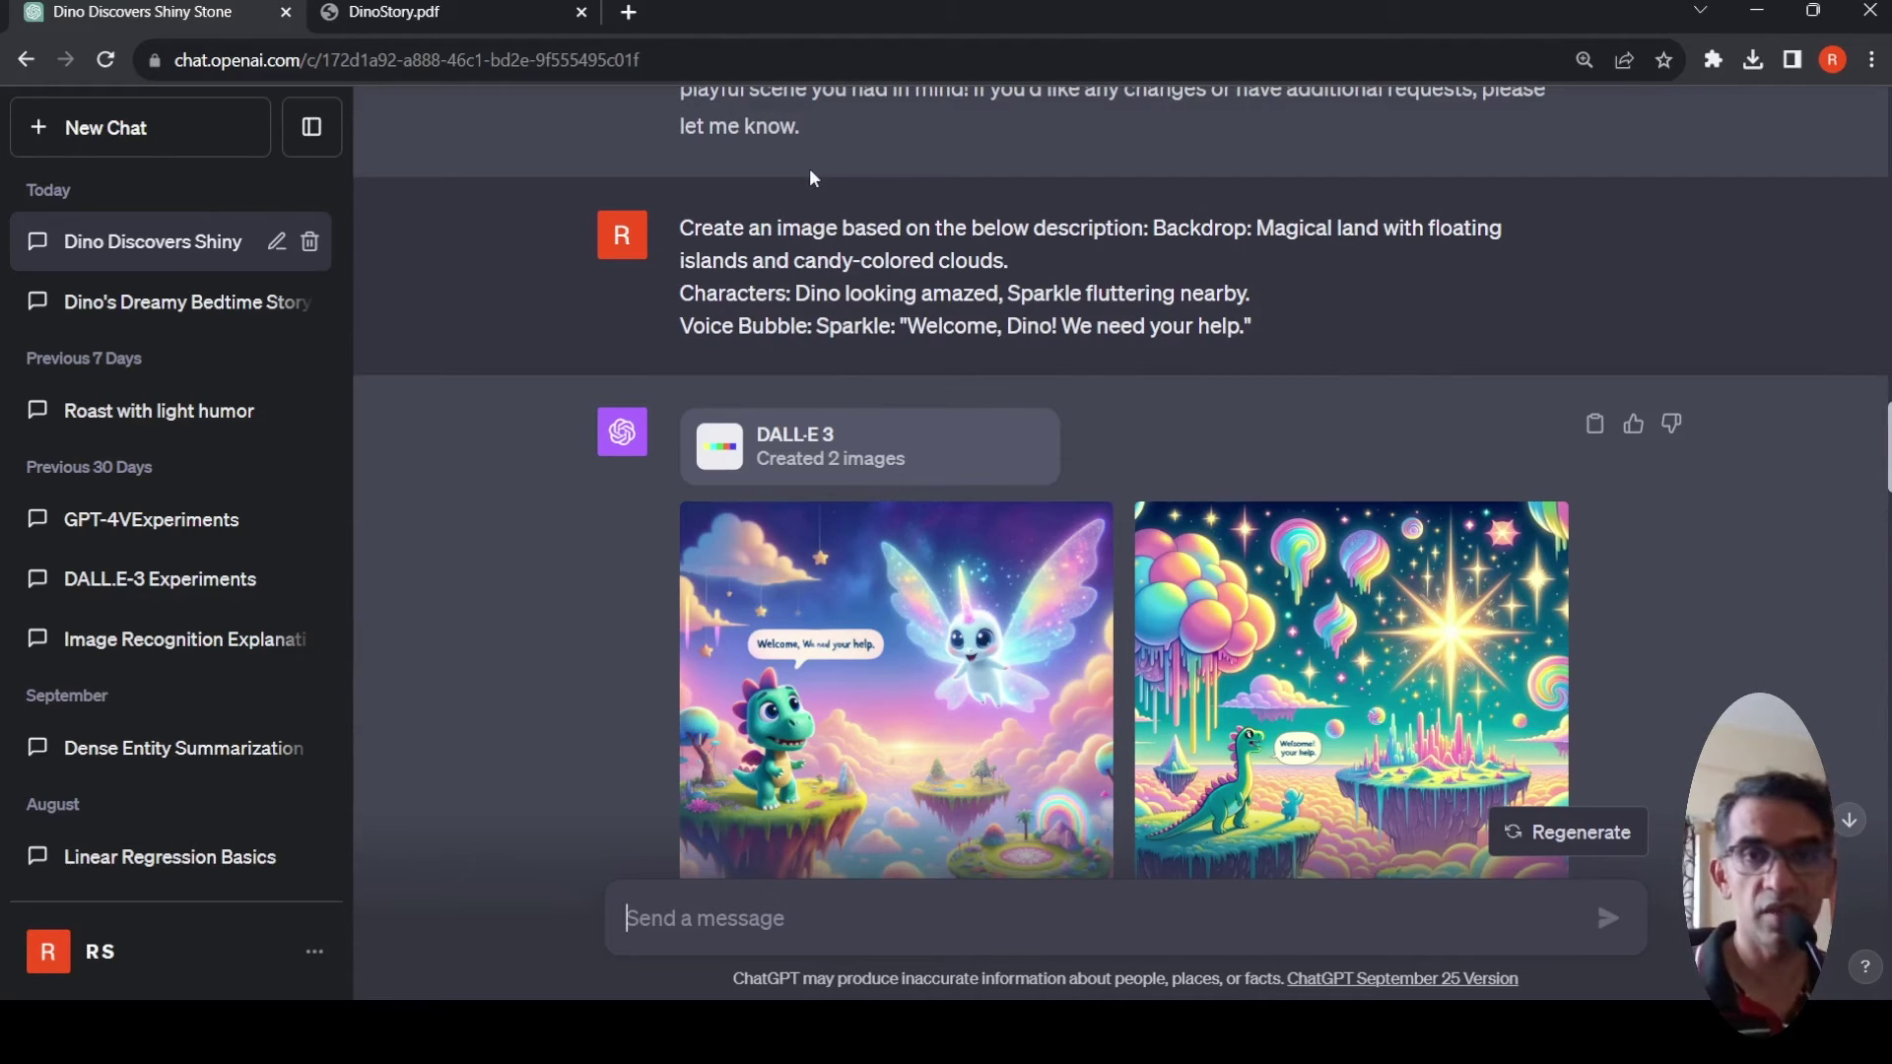
scroll(958, 502, "down", 4)
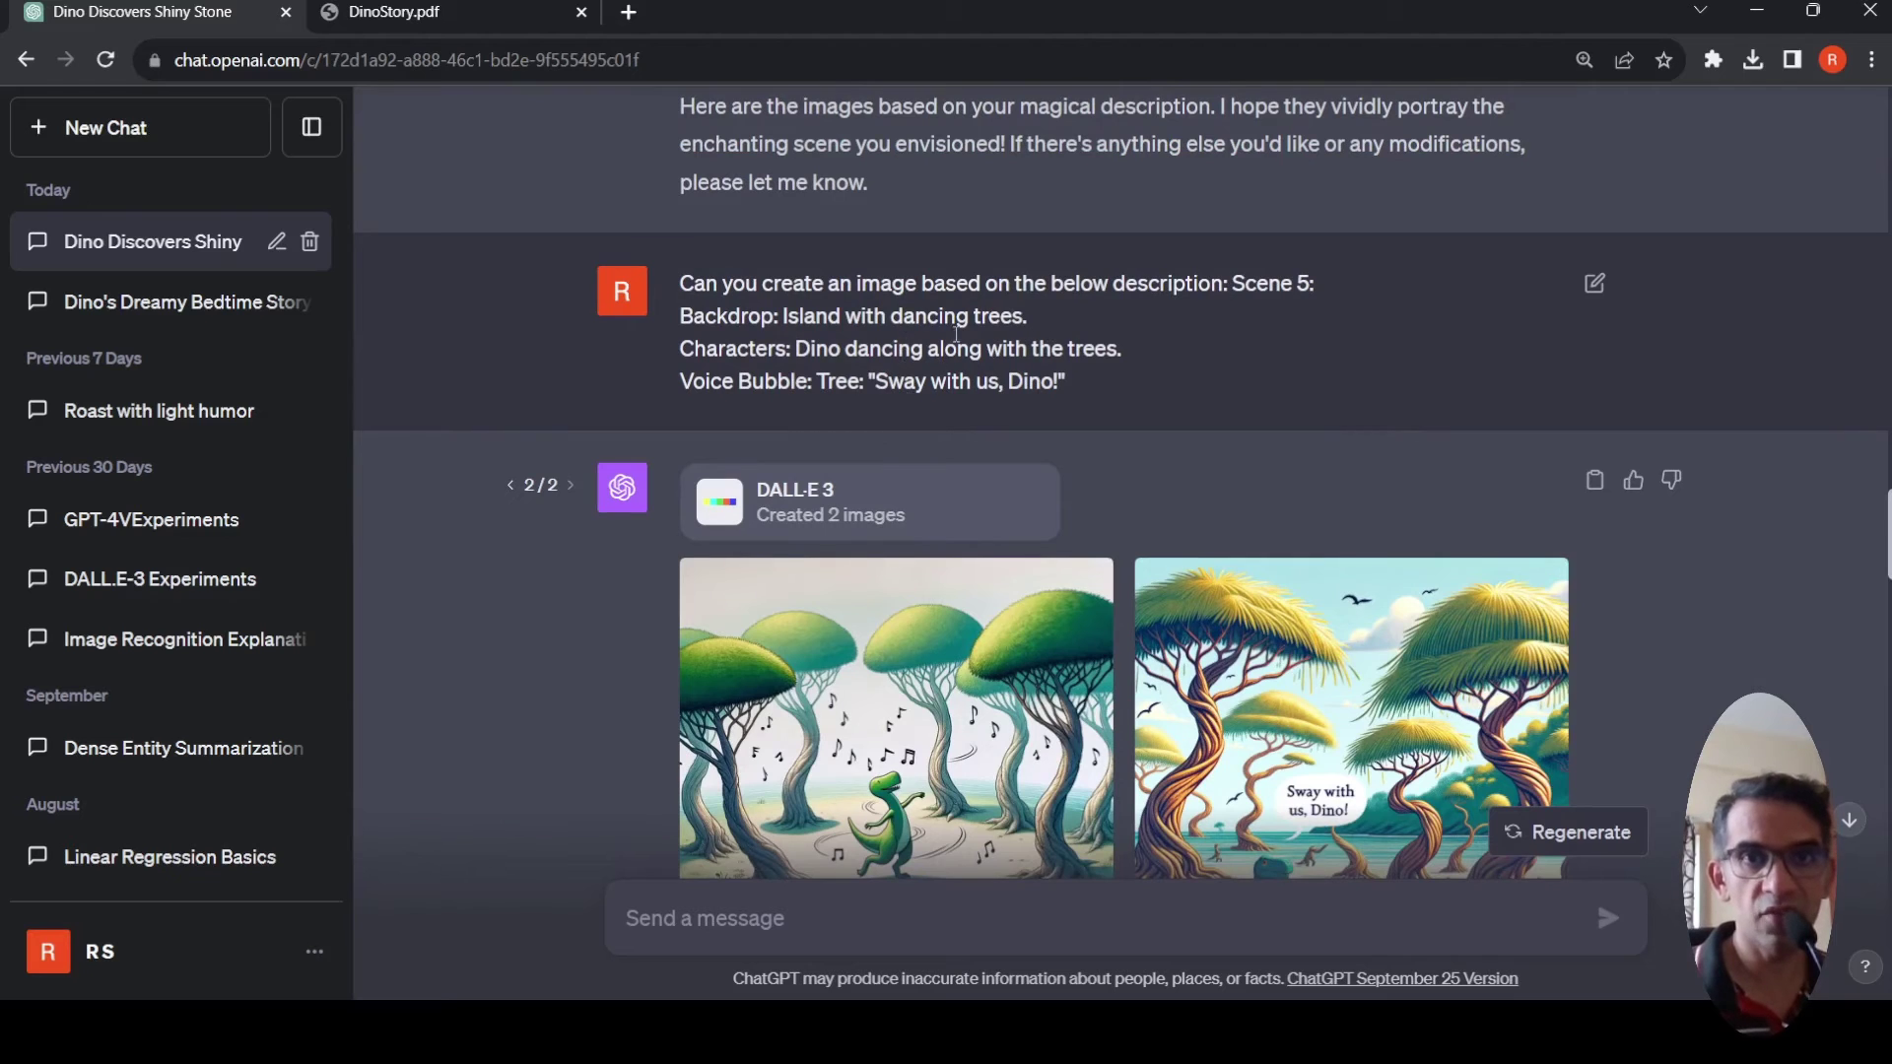
scroll(936, 499, "down", 3)
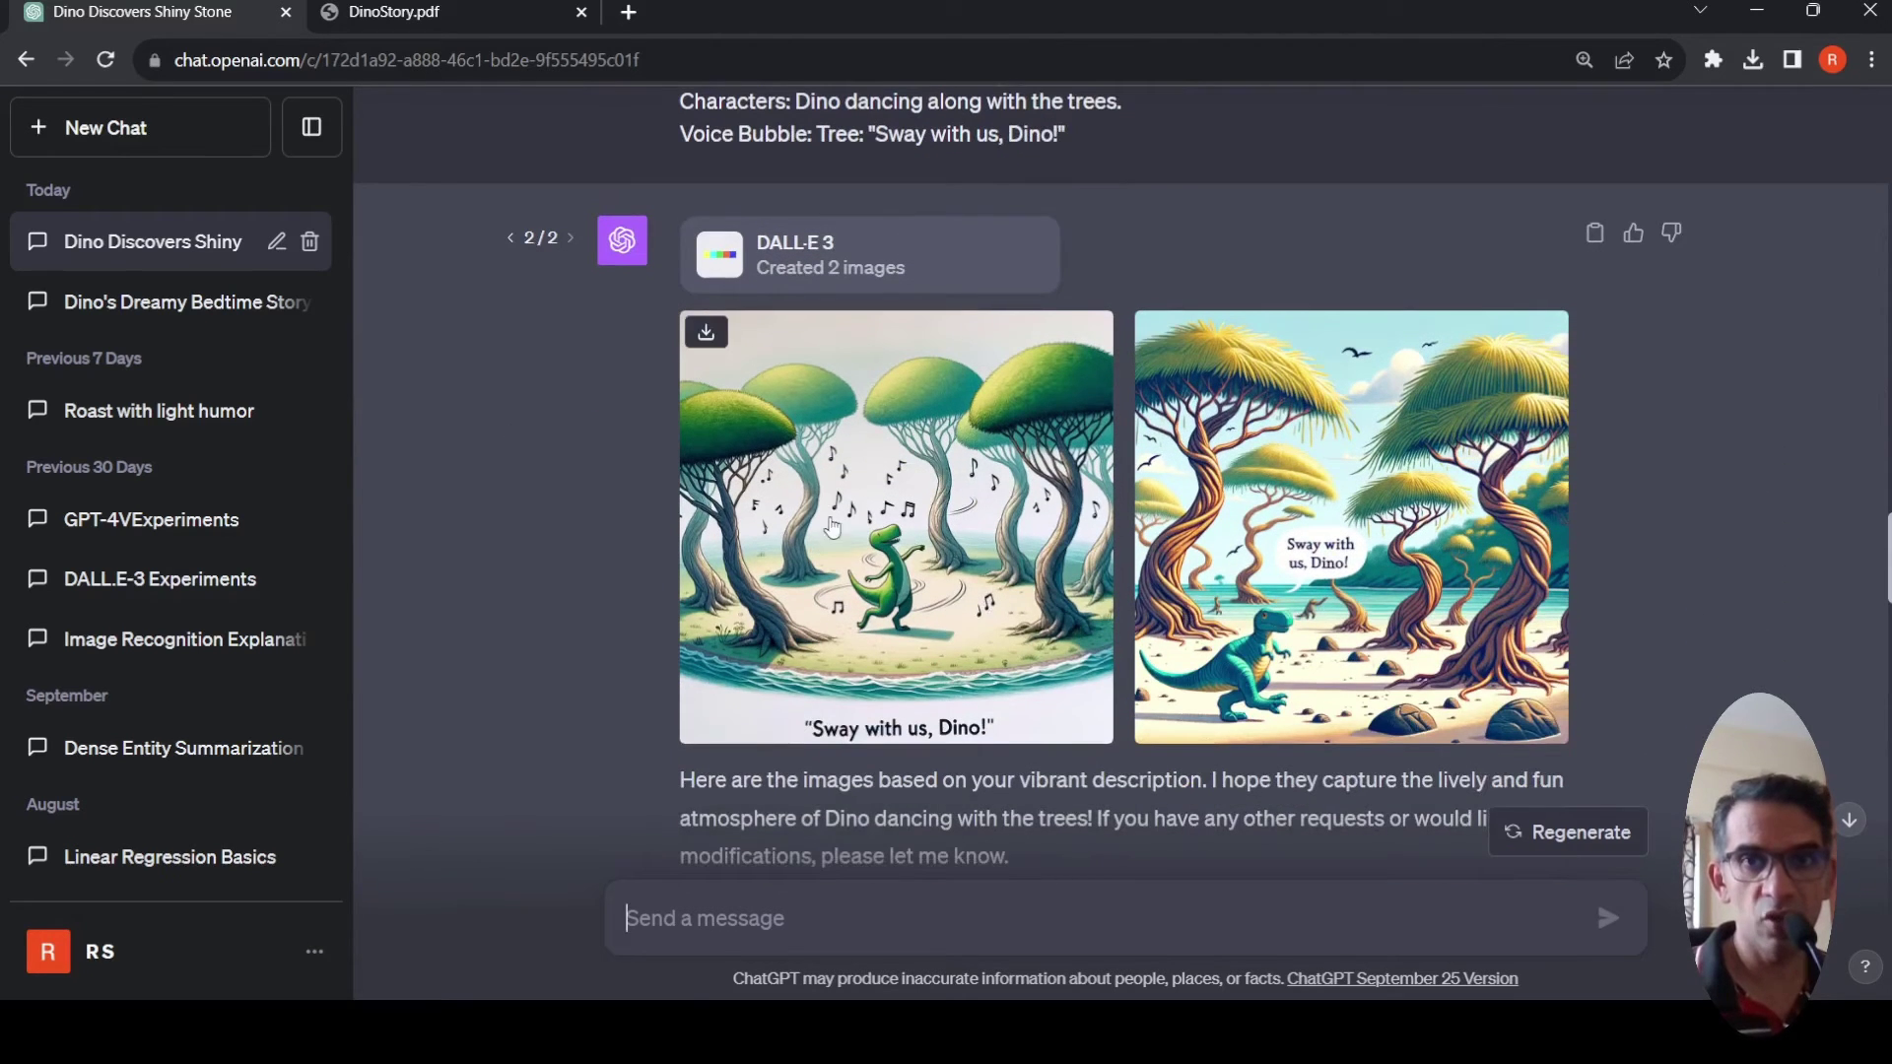
scroll(899, 551, "up", 4)
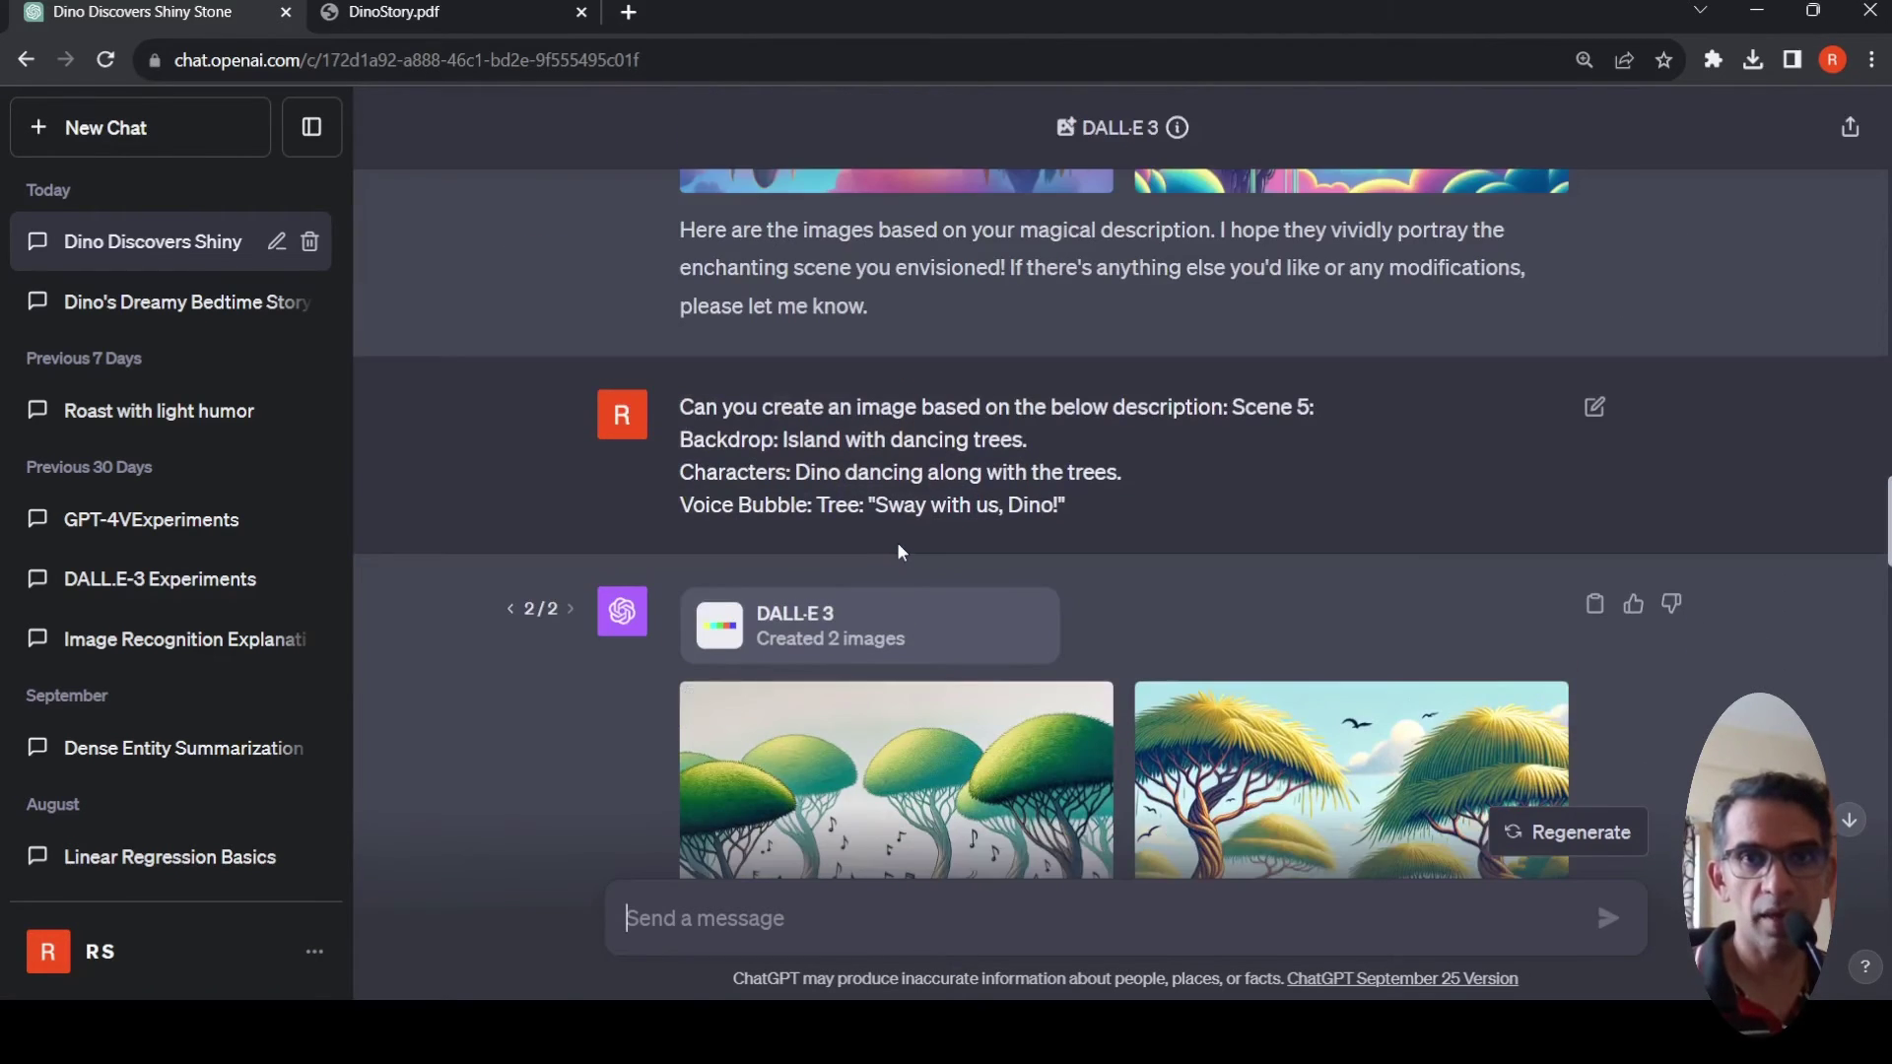
scroll(1005, 428, "down", 10)
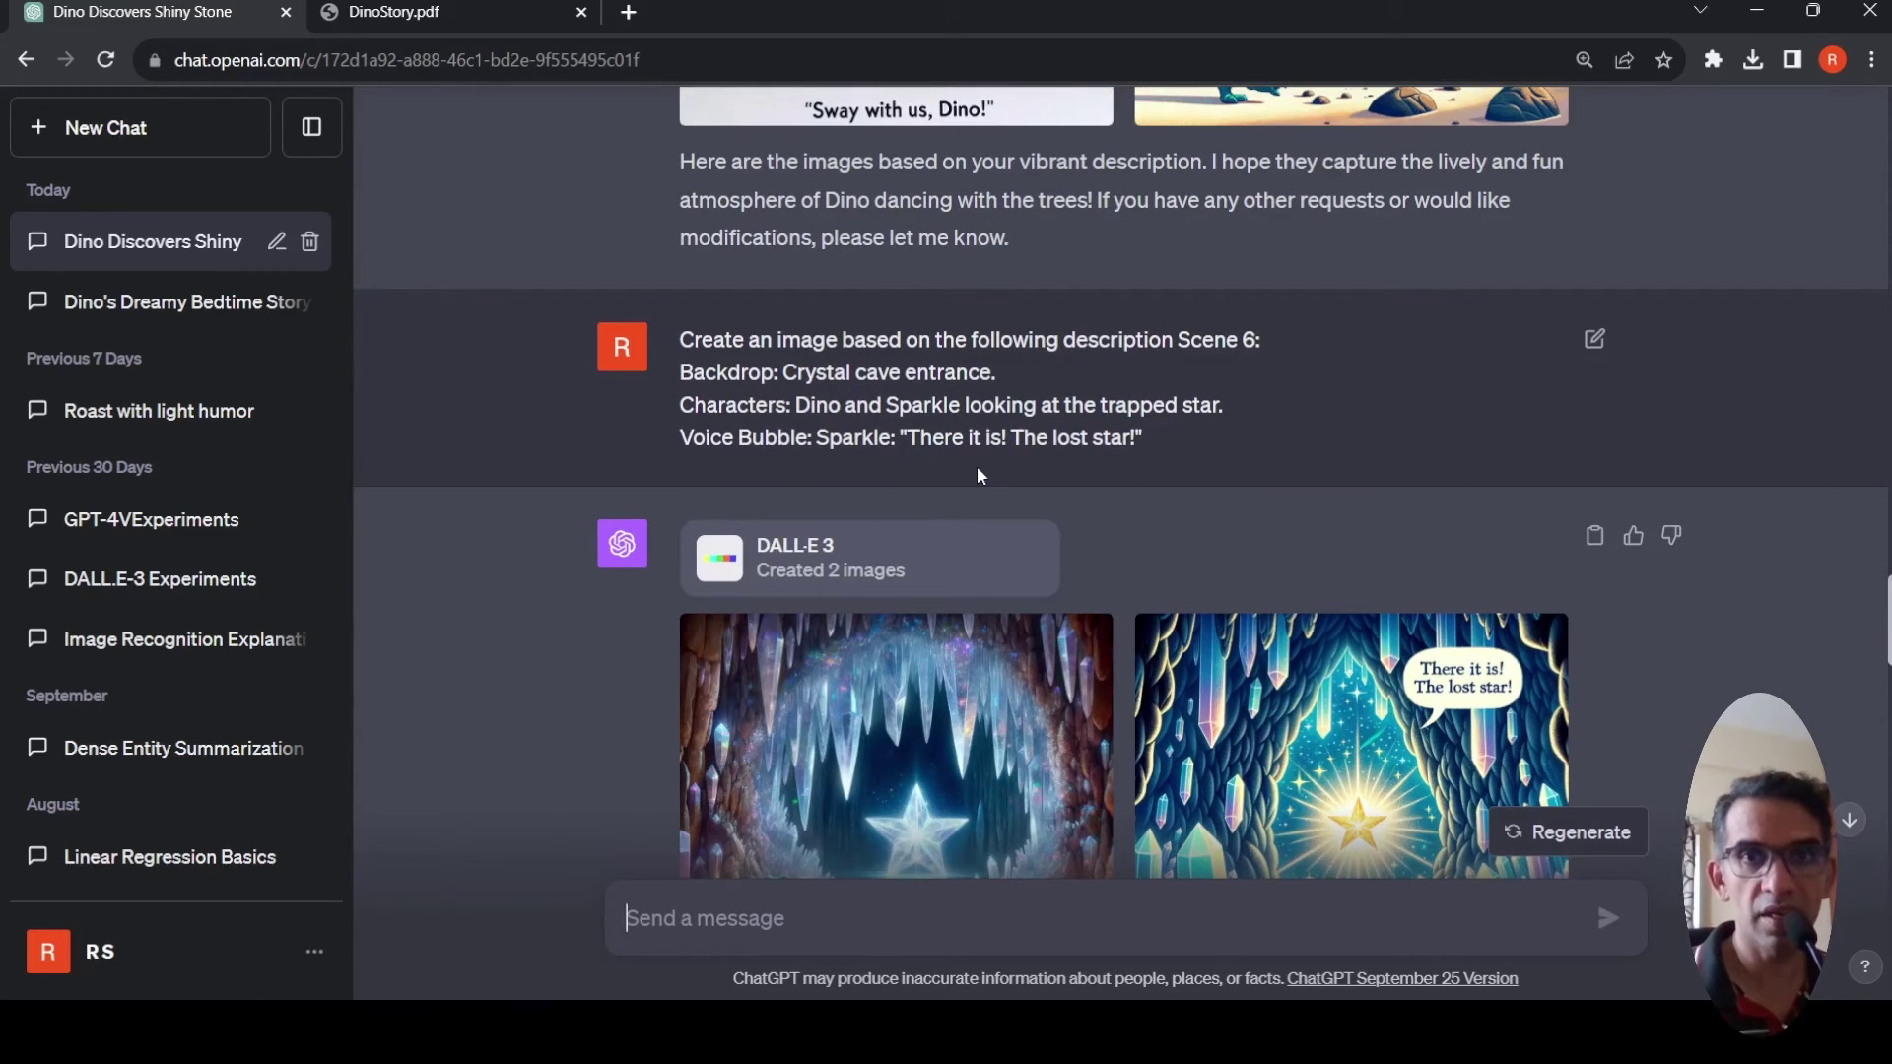
scroll(977, 476, "down", 3)
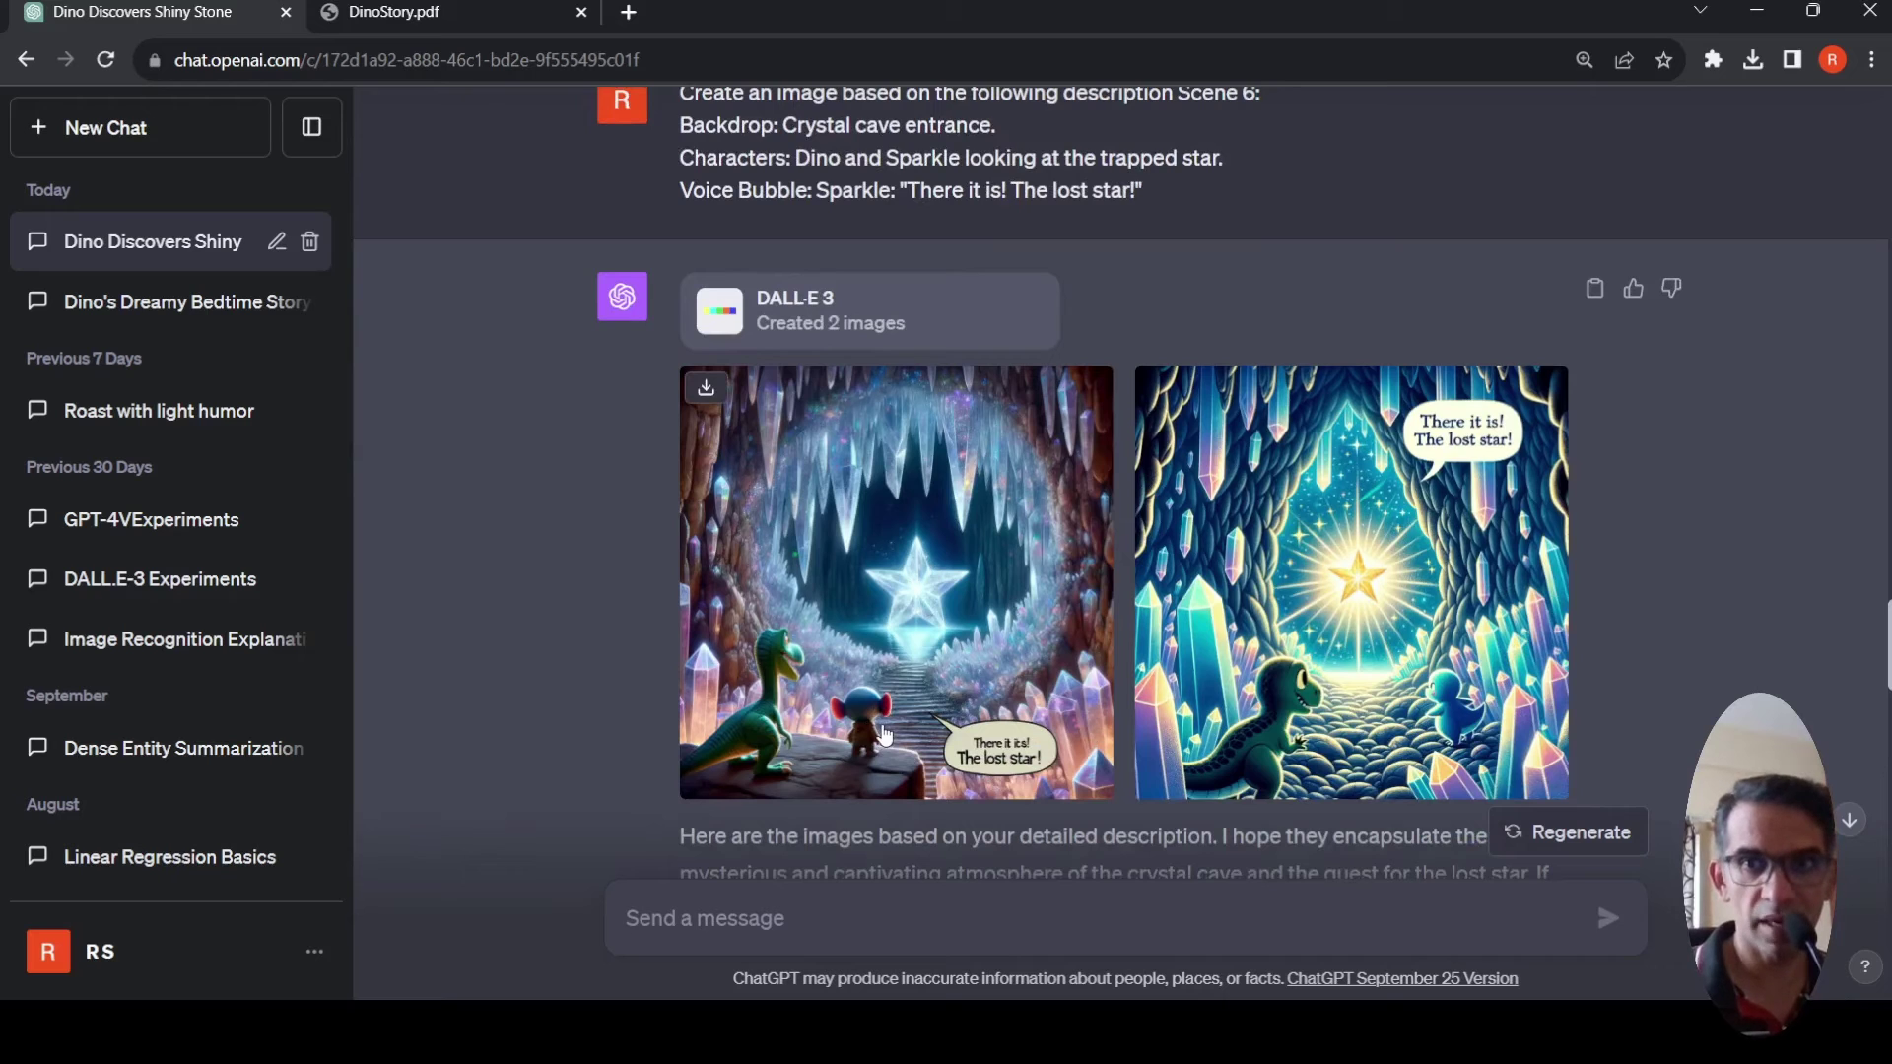
scroll(951, 487, "down", 3)
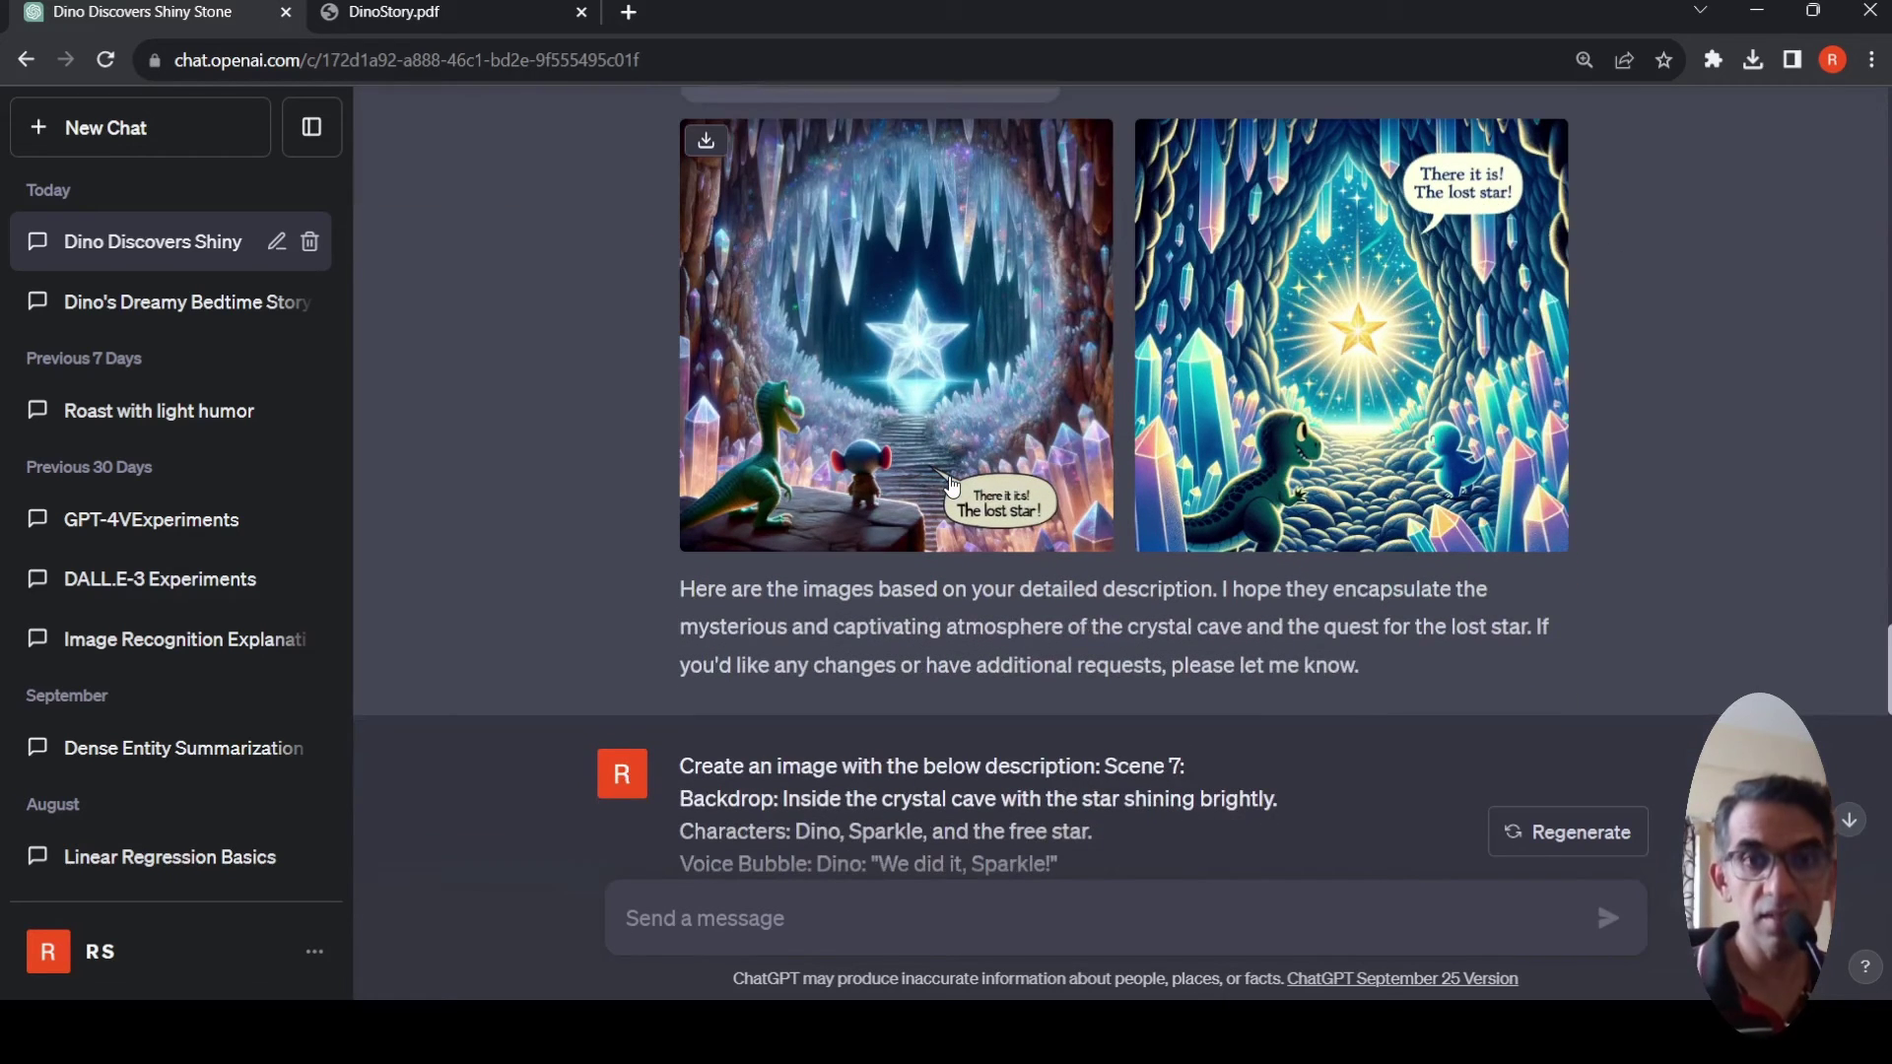
scroll(956, 483, "down", 4)
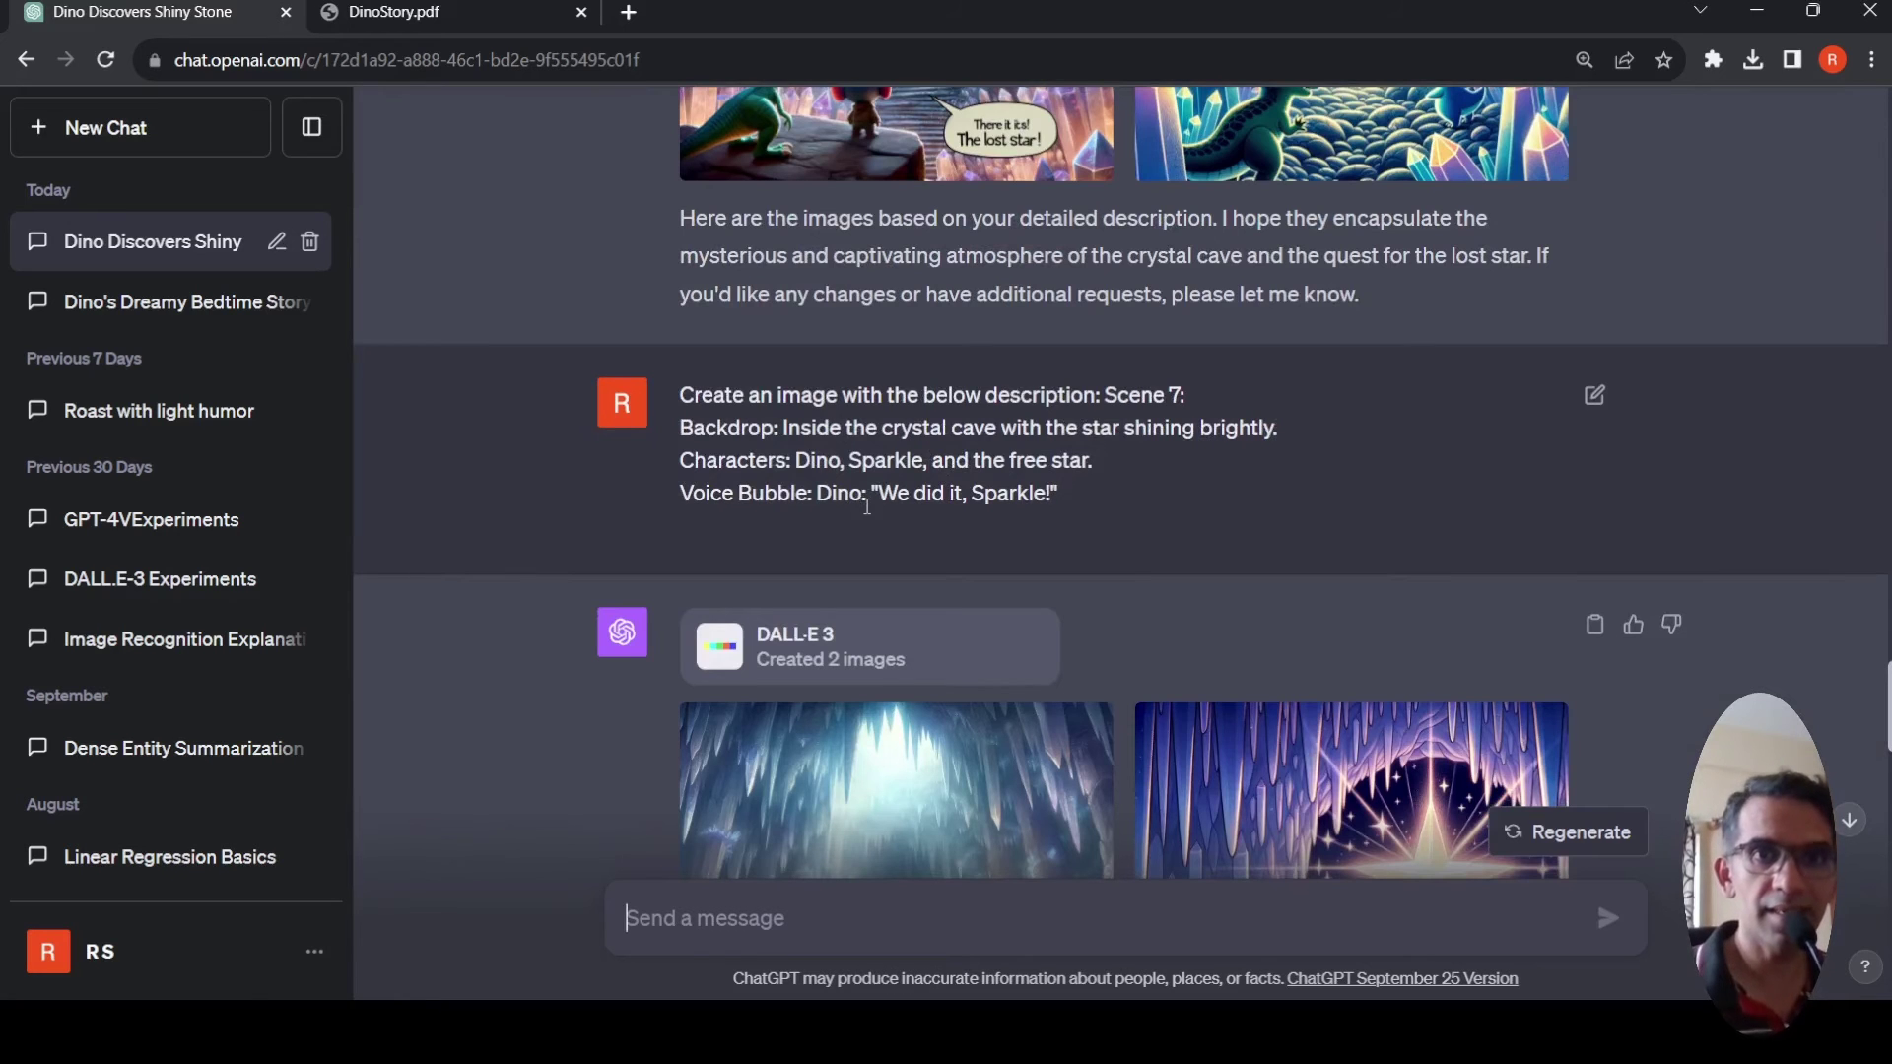
scroll(867, 508, "down", 3)
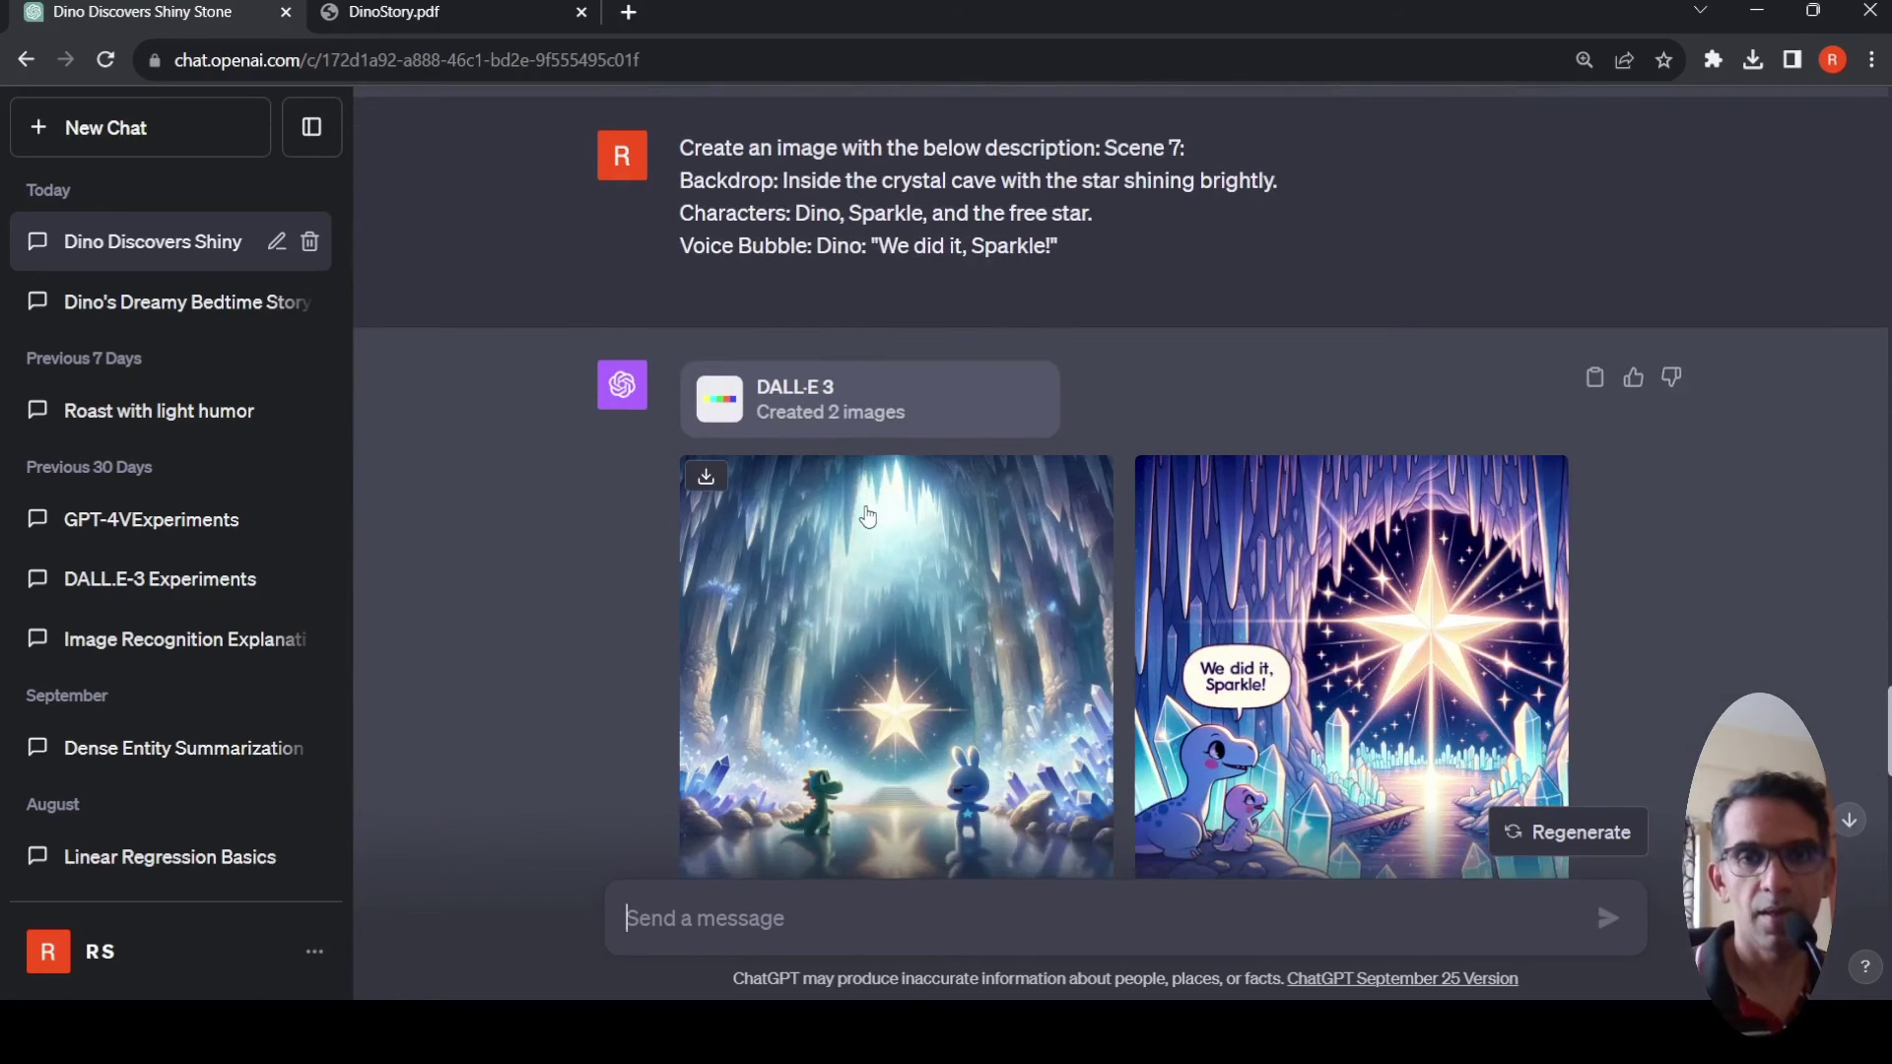
scroll(867, 514, "down", 1)
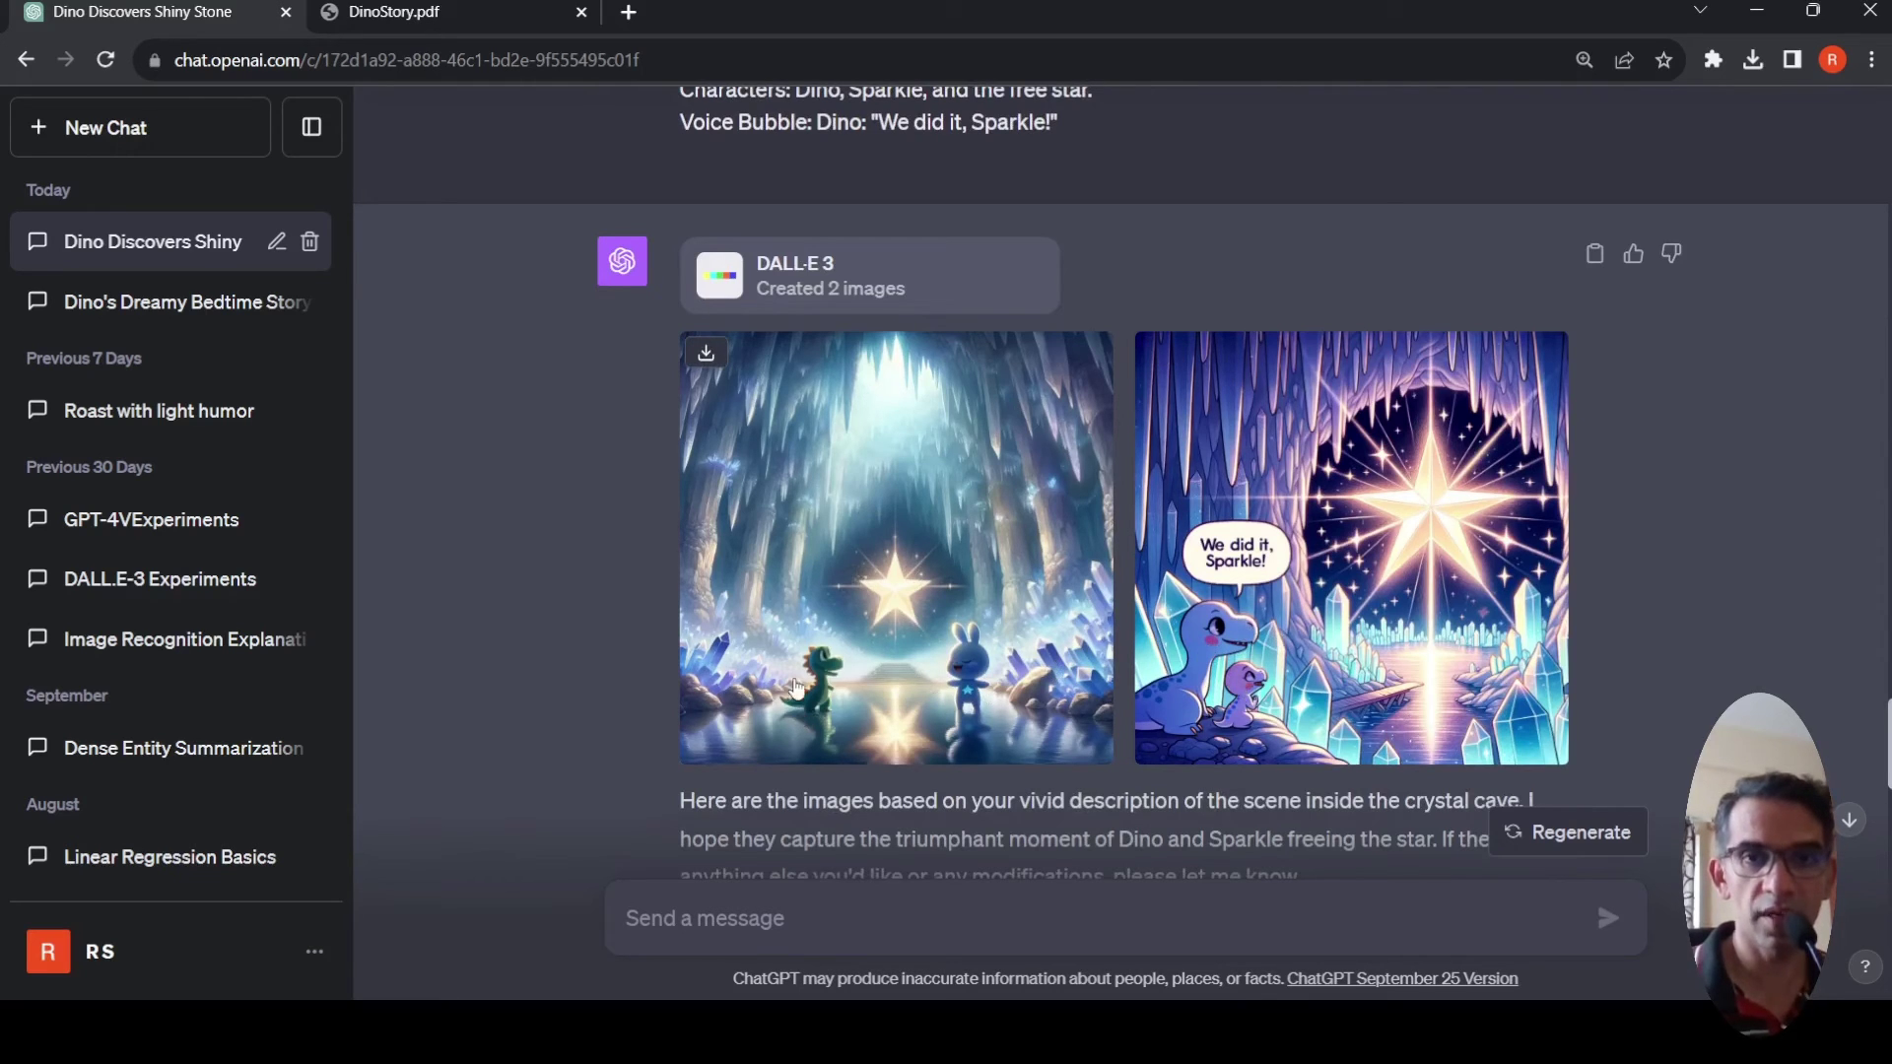
scroll(968, 636, "down", 1)
scroll(968, 635, "down", 1)
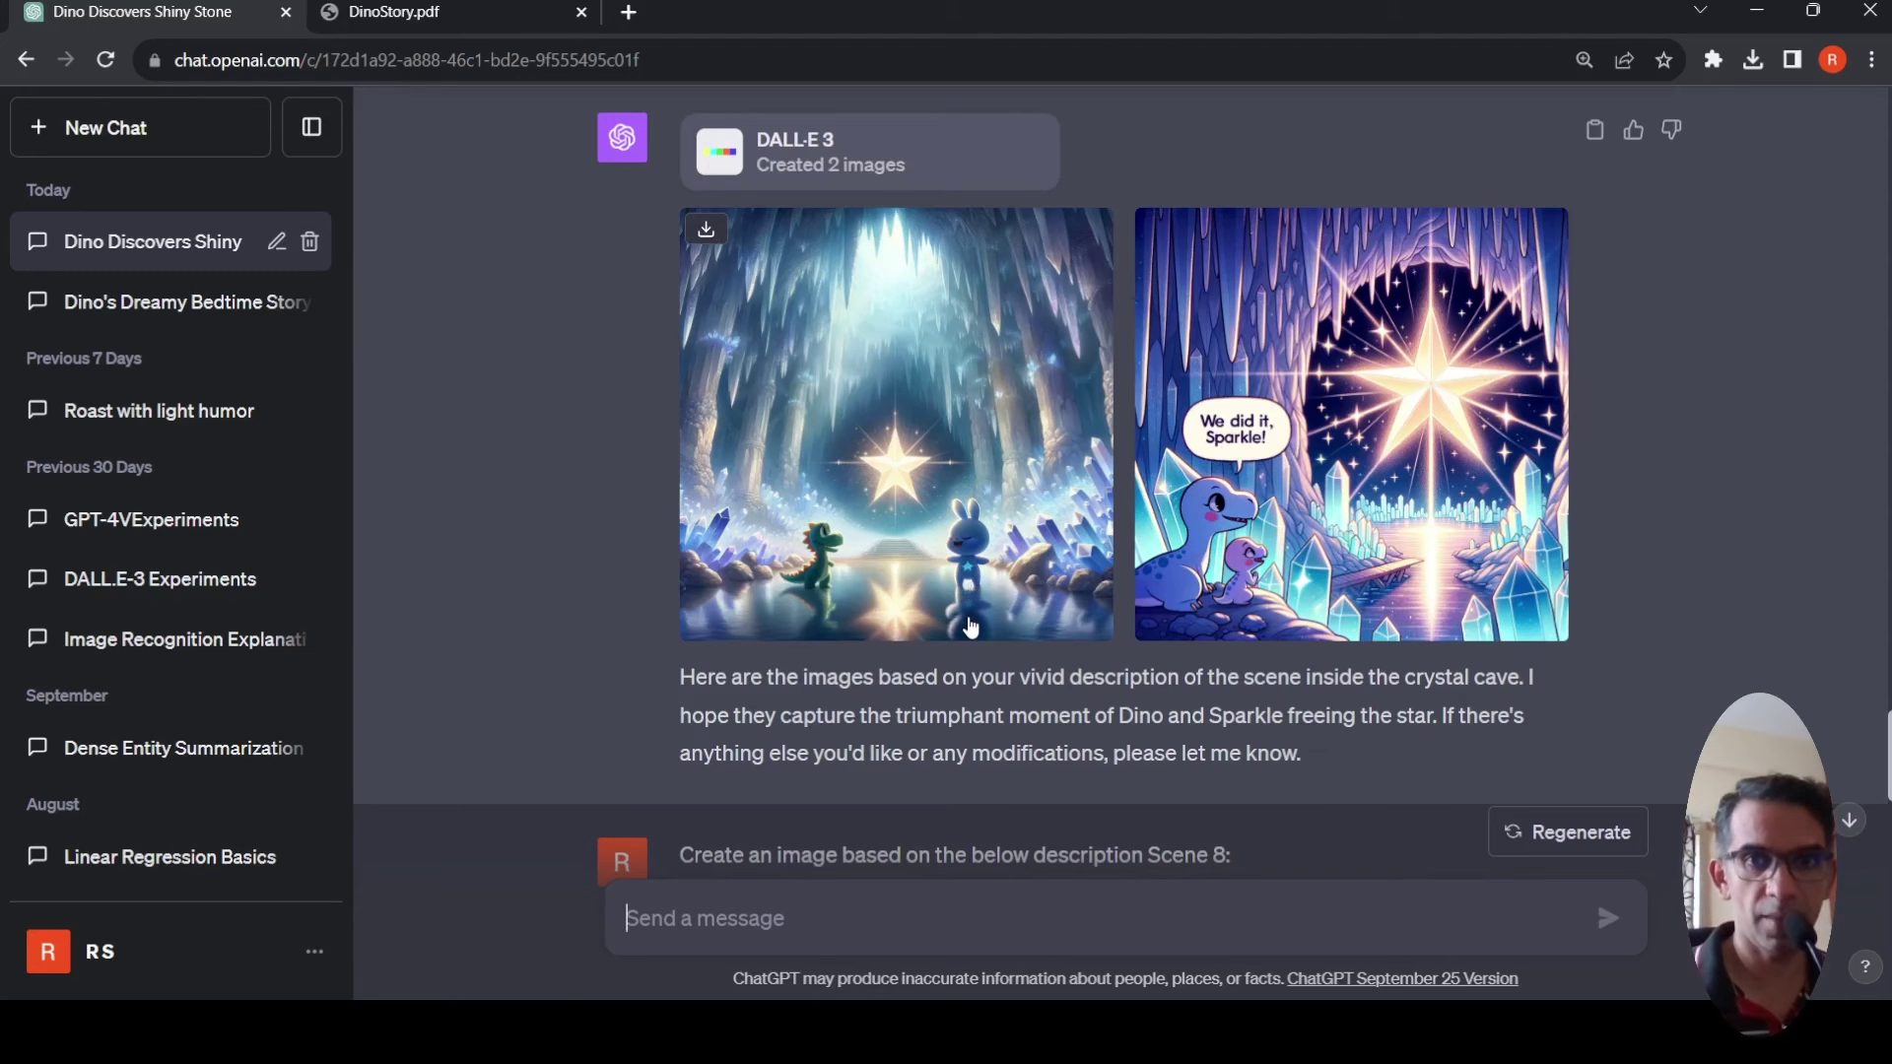
scroll(971, 625, "down", 3)
scroll(1013, 394, "down", 4)
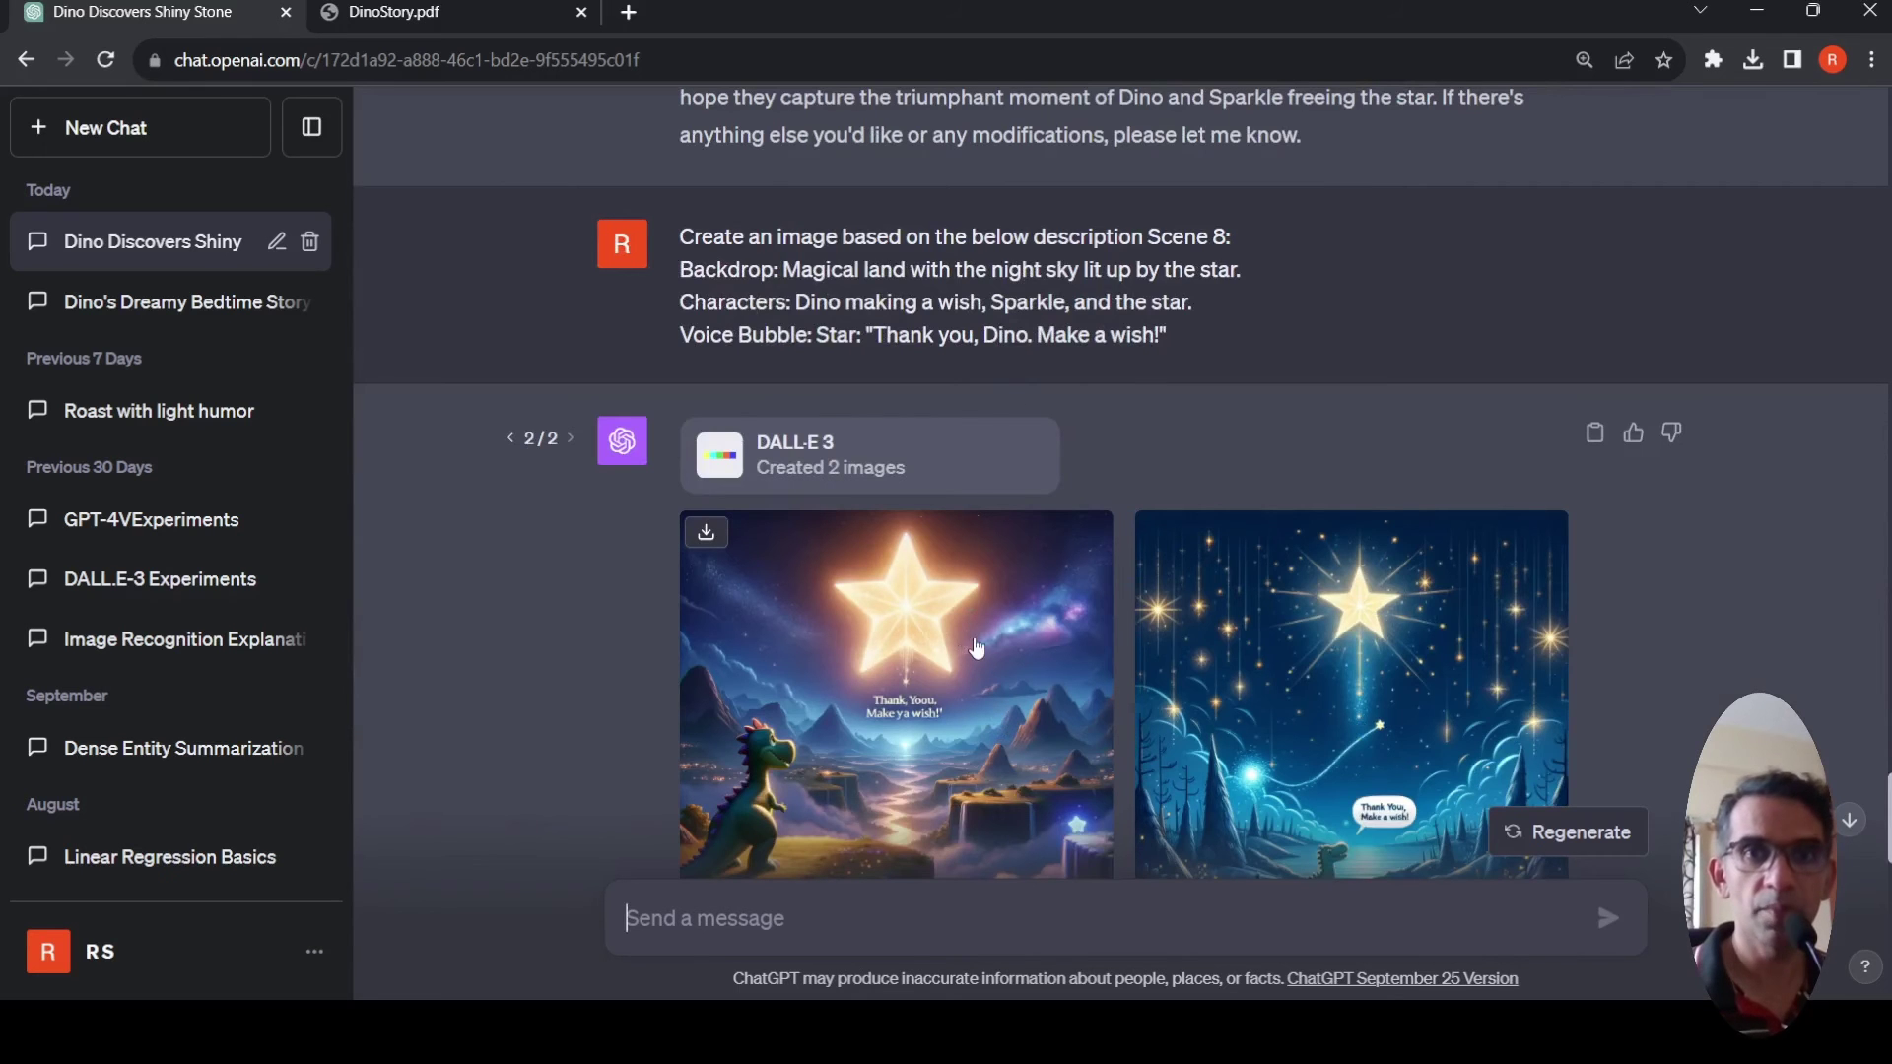
scroll(971, 645, "up", 5)
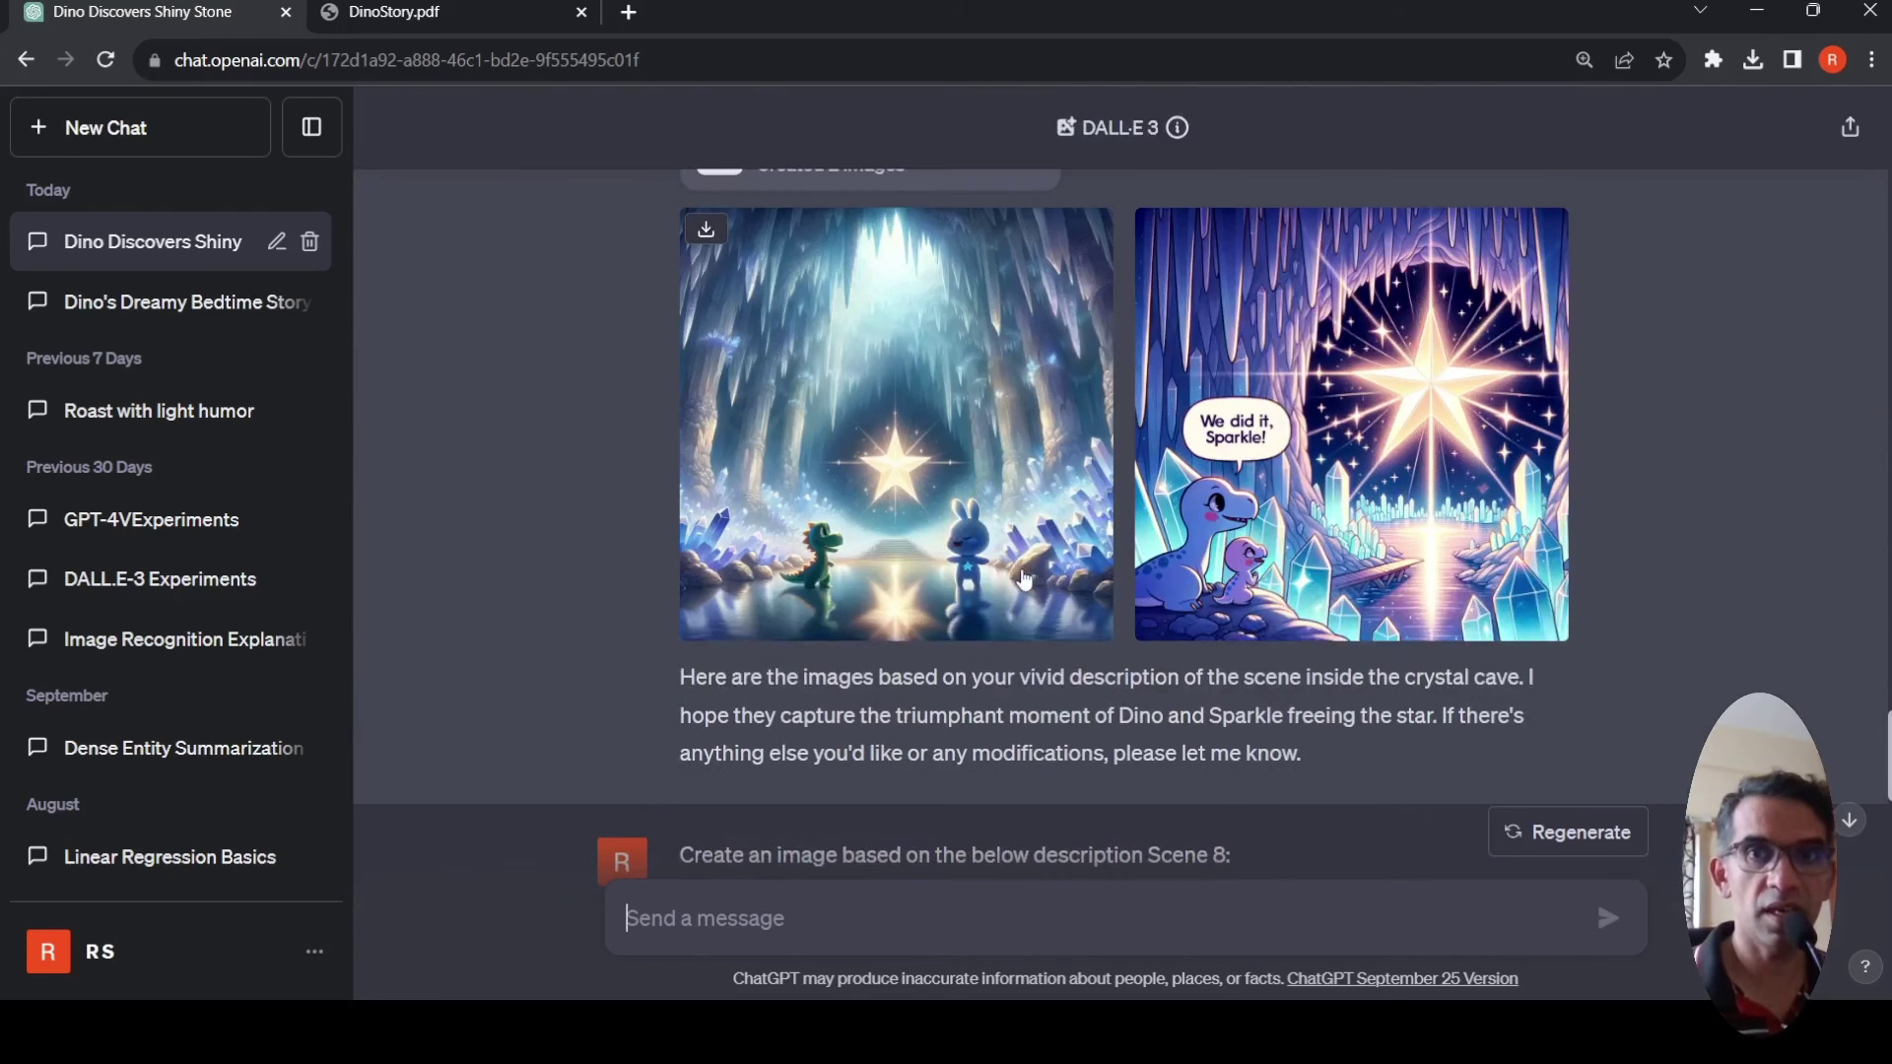
scroll(1017, 609, "down", 3)
mouse_move(1015, 606)
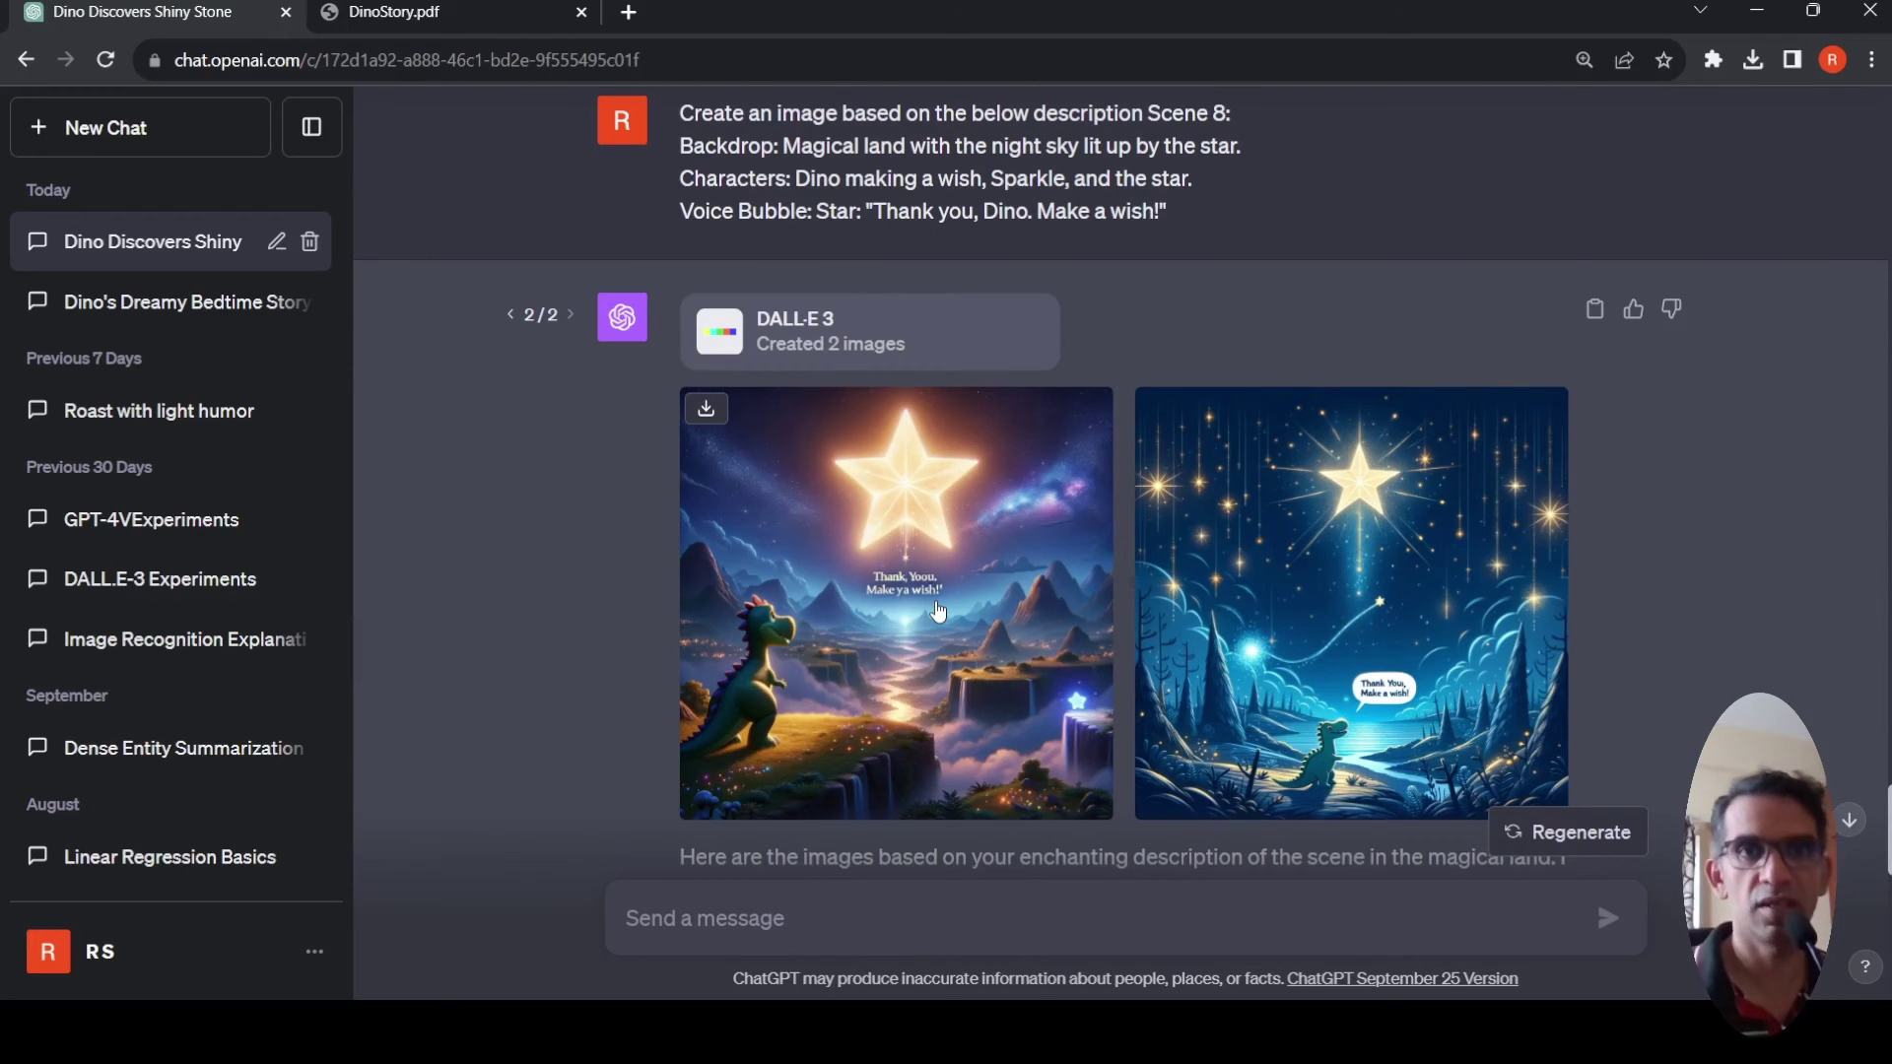
scroll(938, 611, "down", 8)
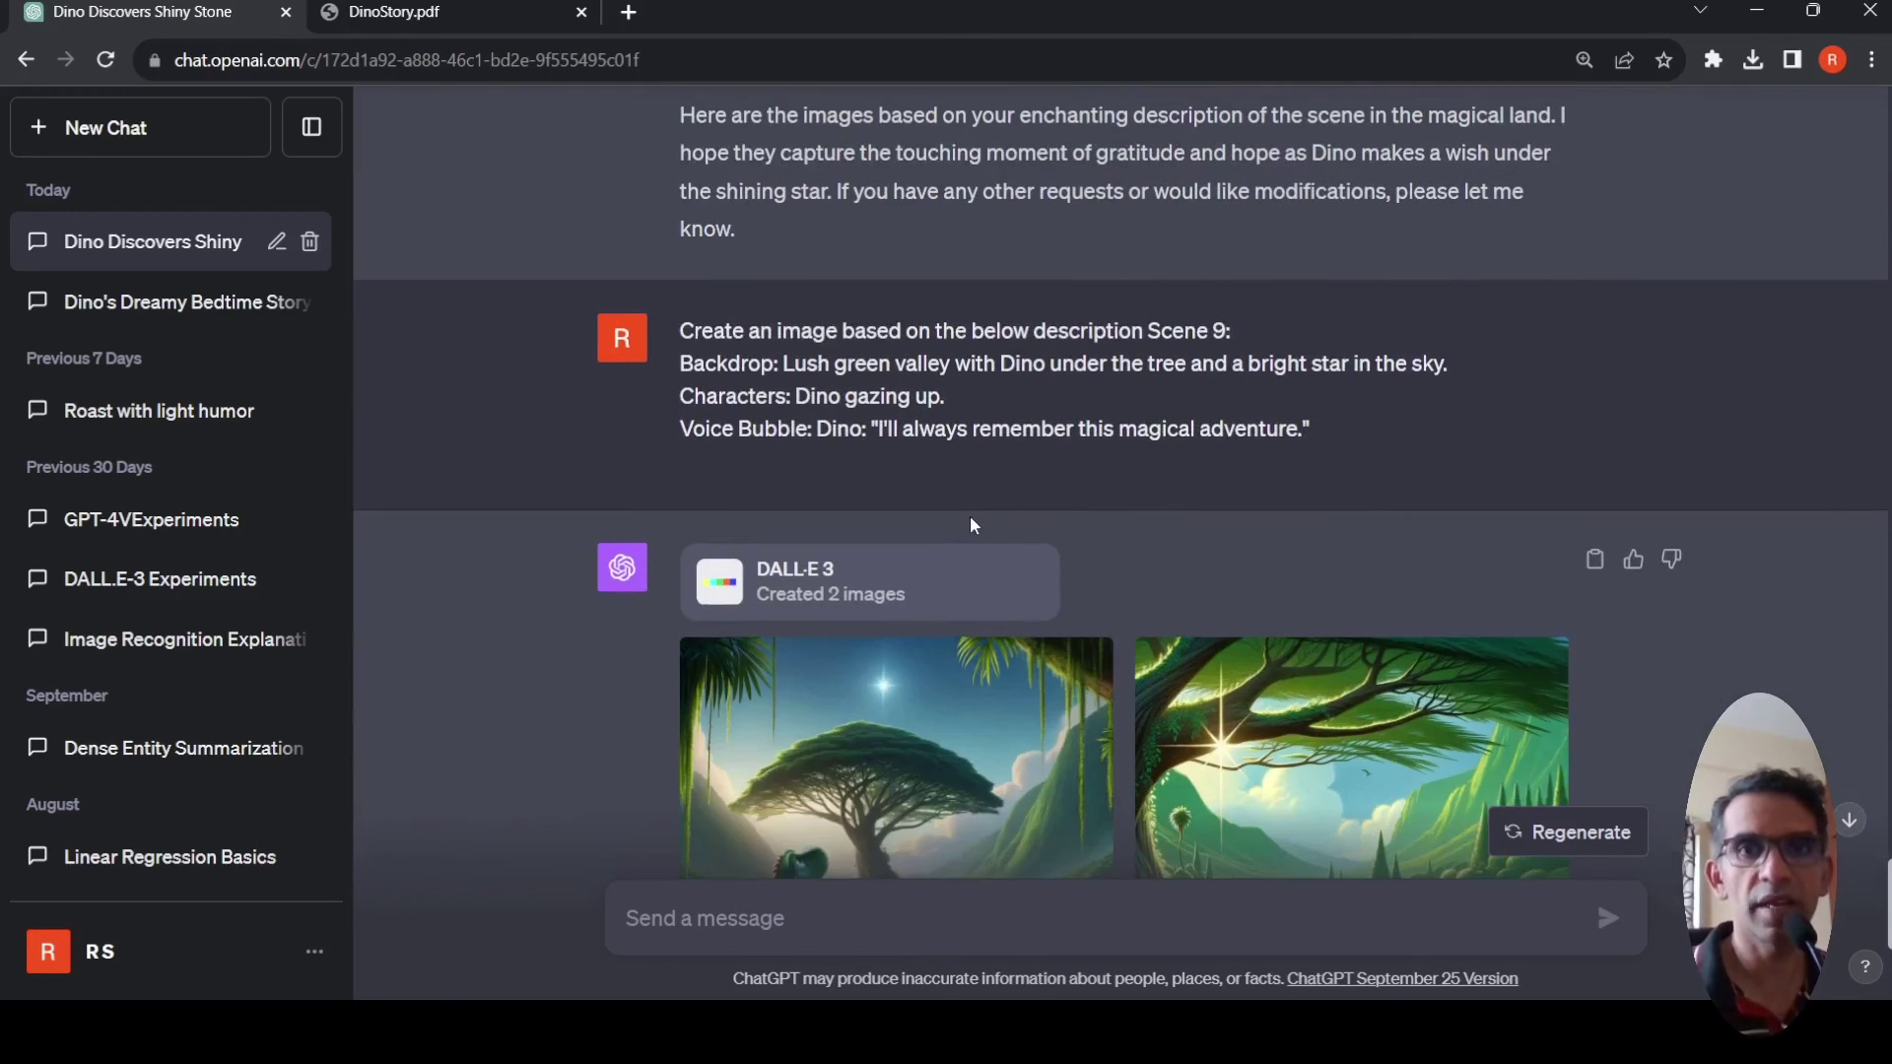
mouse_move(975, 433)
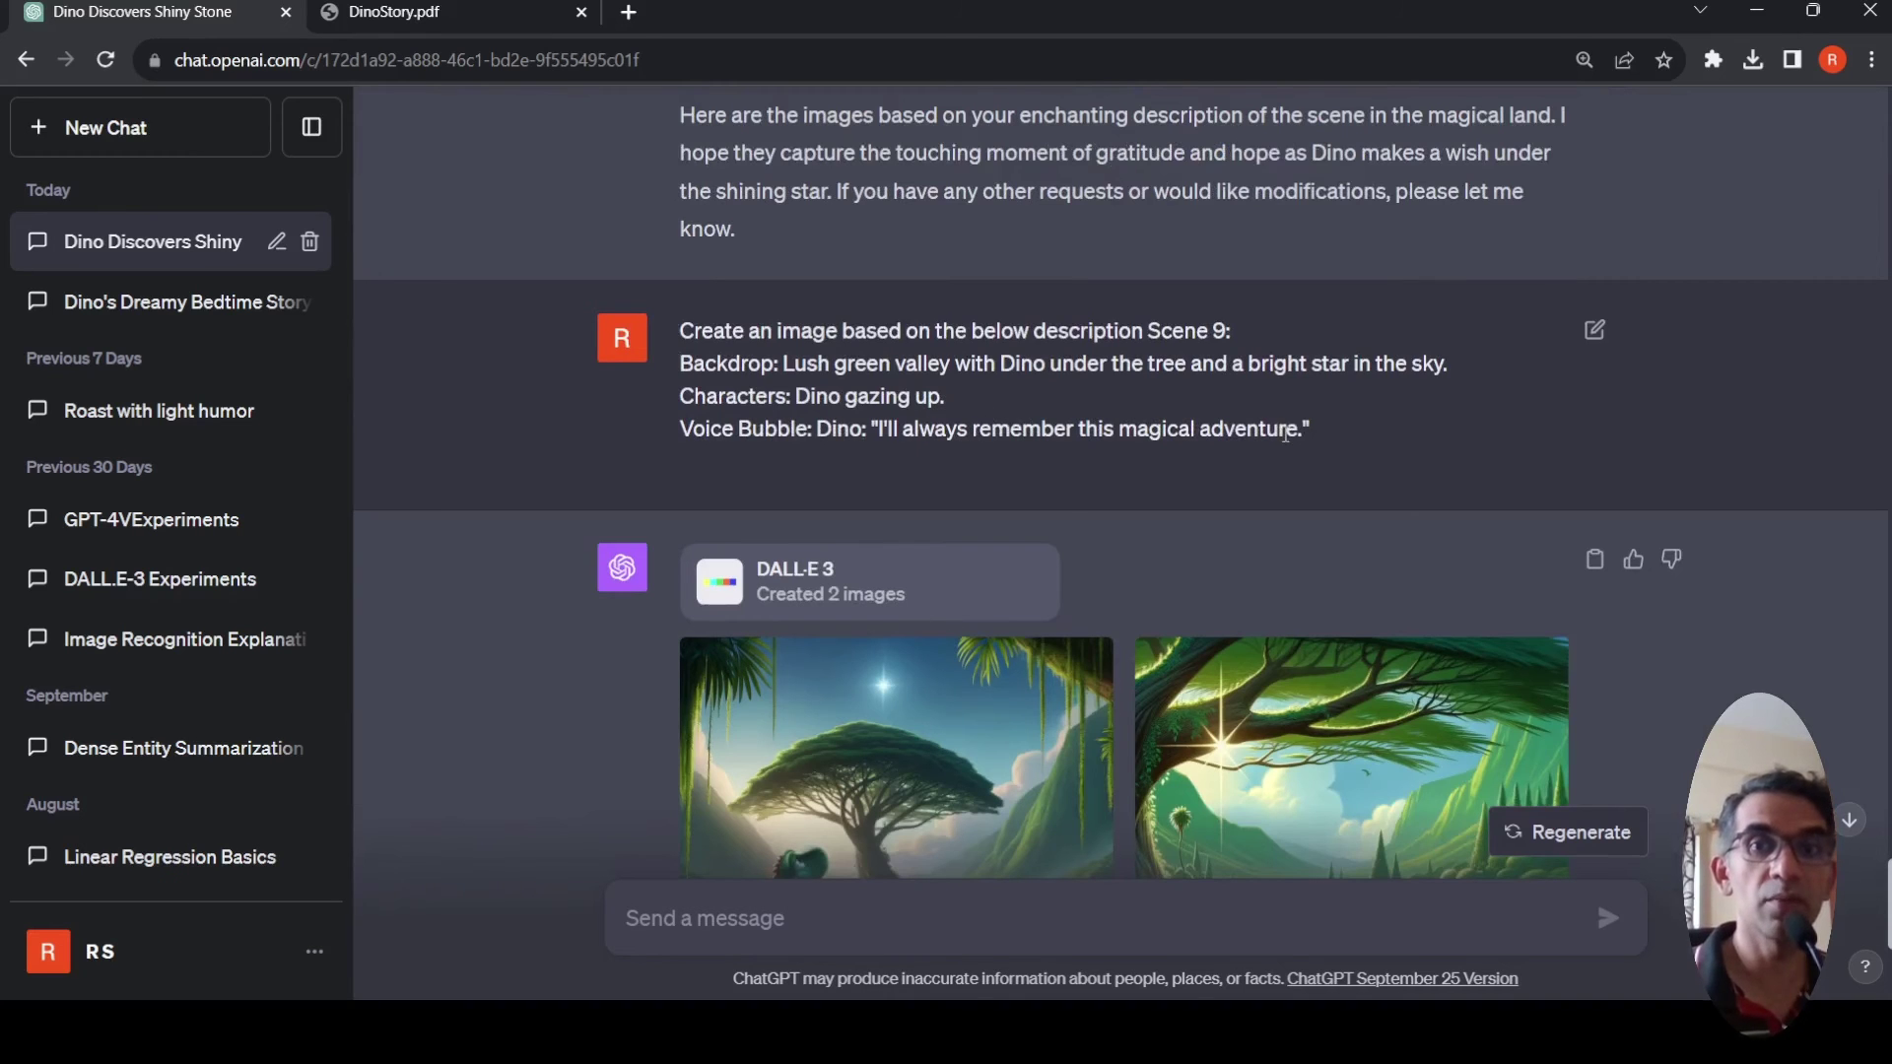
scroll(1085, 559, "down", 3)
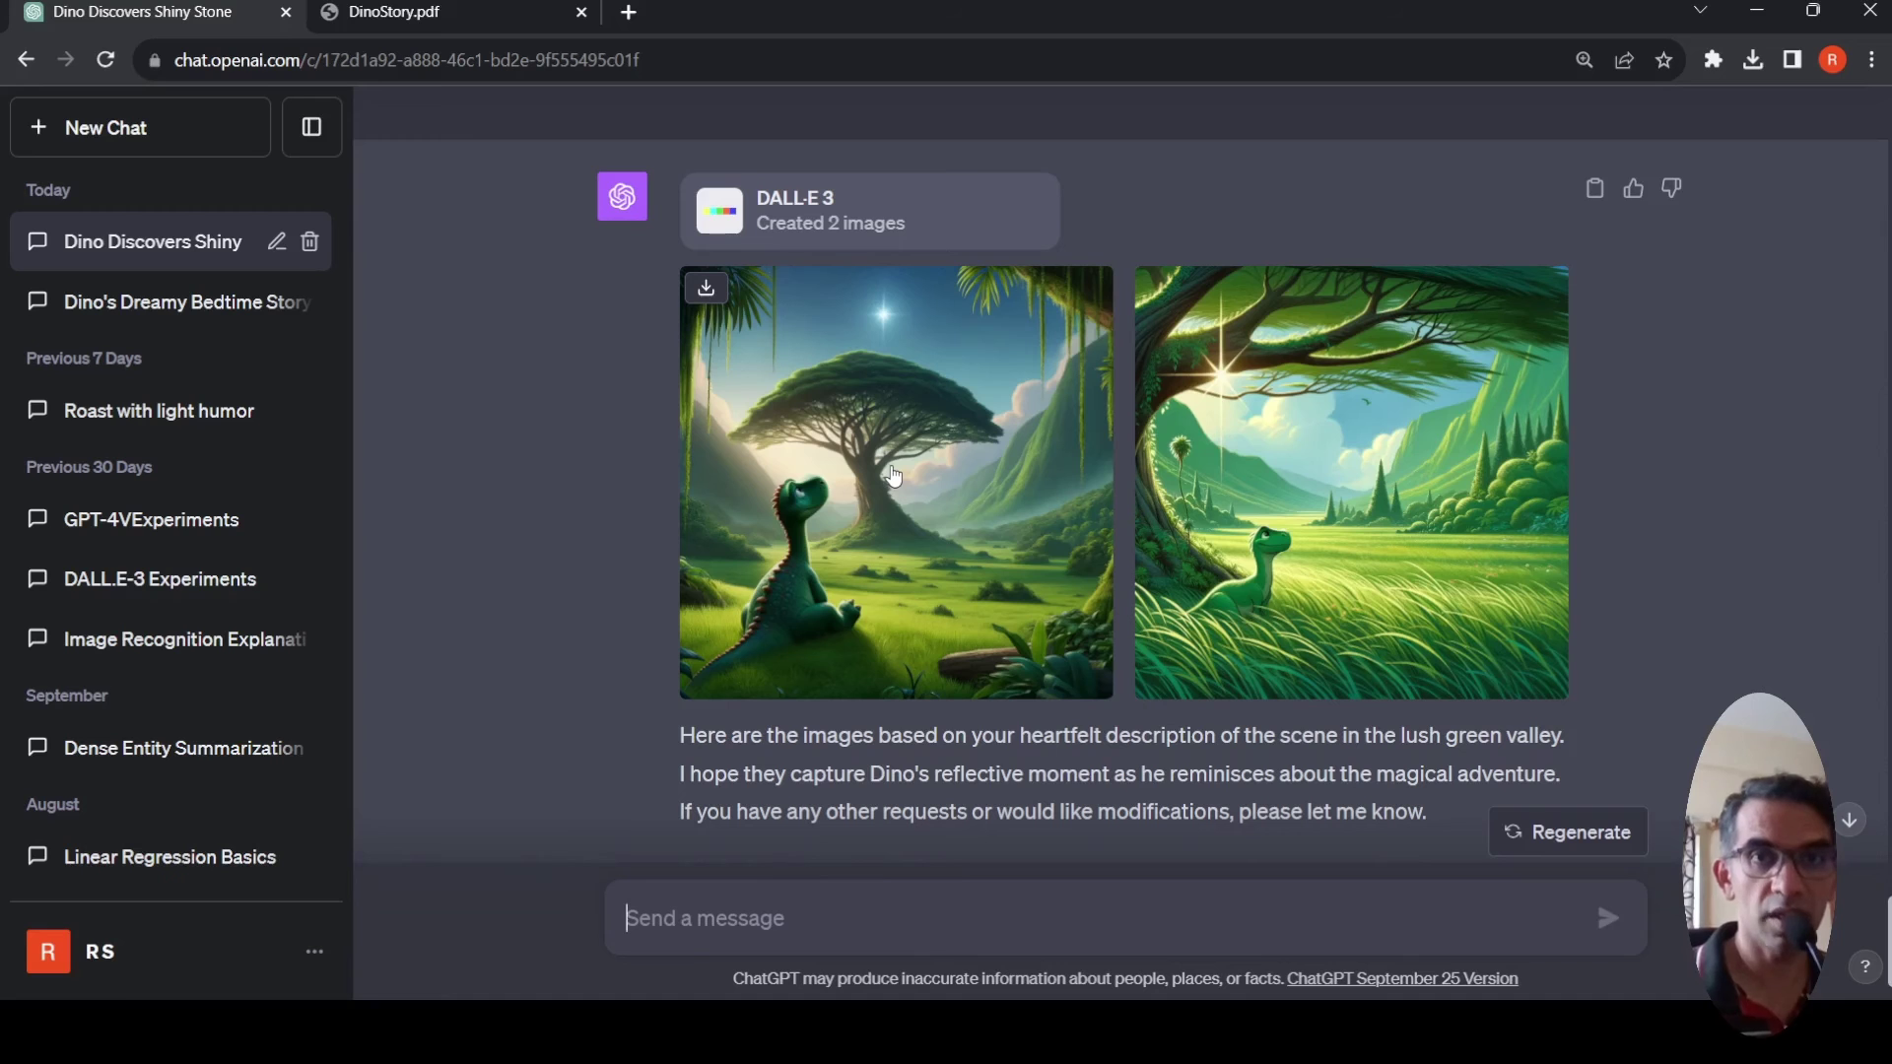
scroll(869, 458, "up", 4)
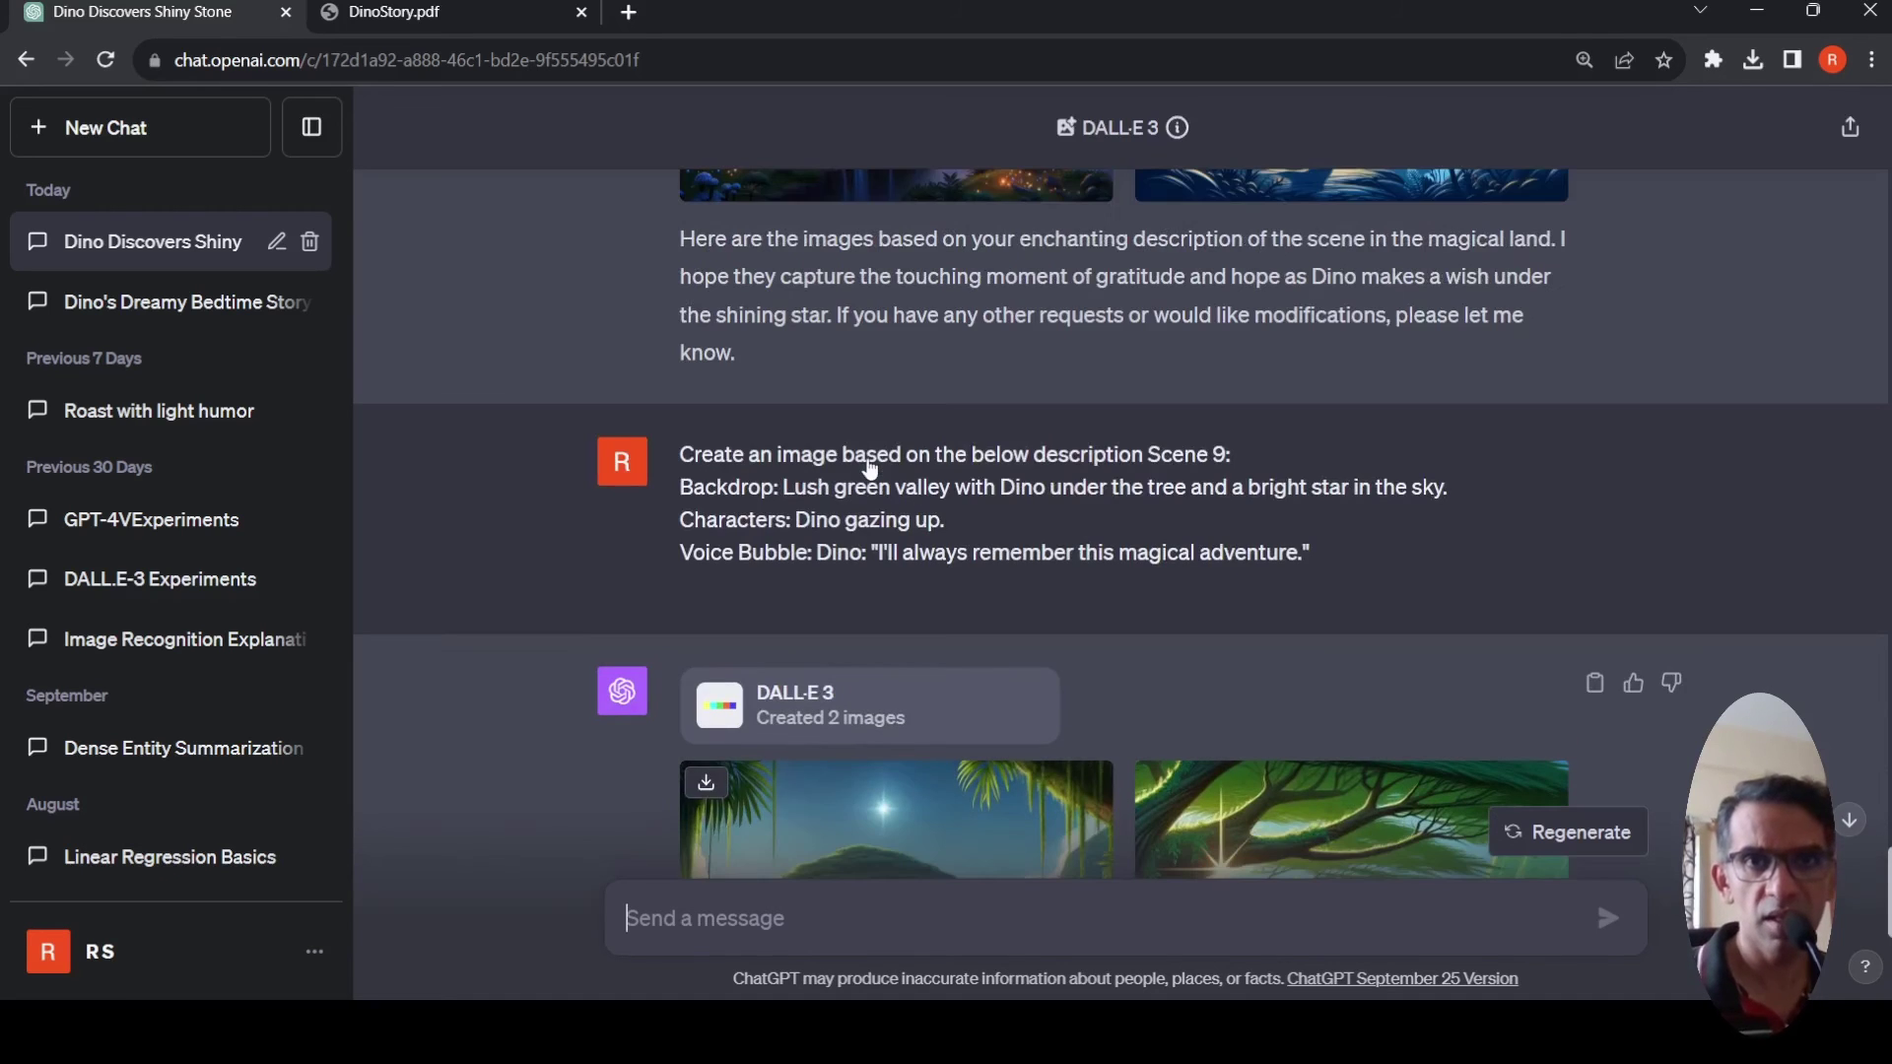
scroll(869, 458, "up", 5)
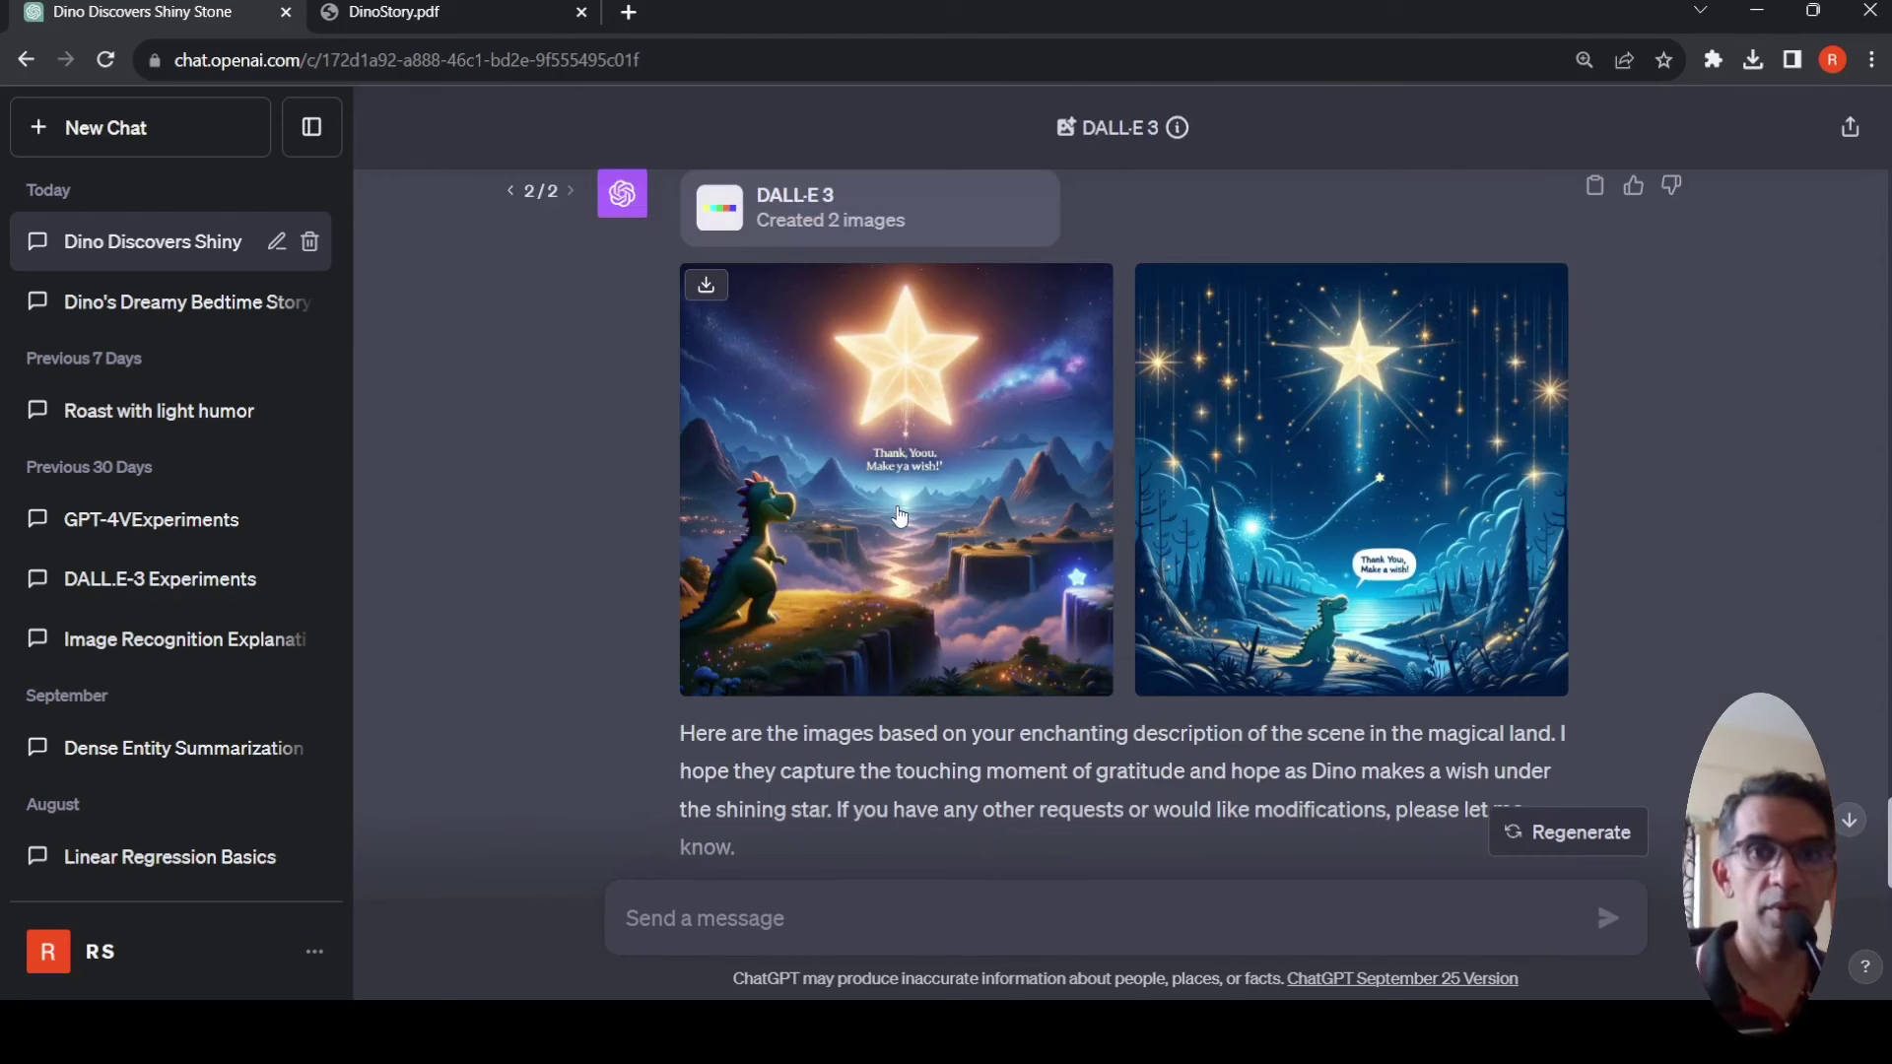
Switch to DinoStory.pdf and scroll from page 1 to page 6's crystal-cave lost-star illustration.
left_click(451, 10)
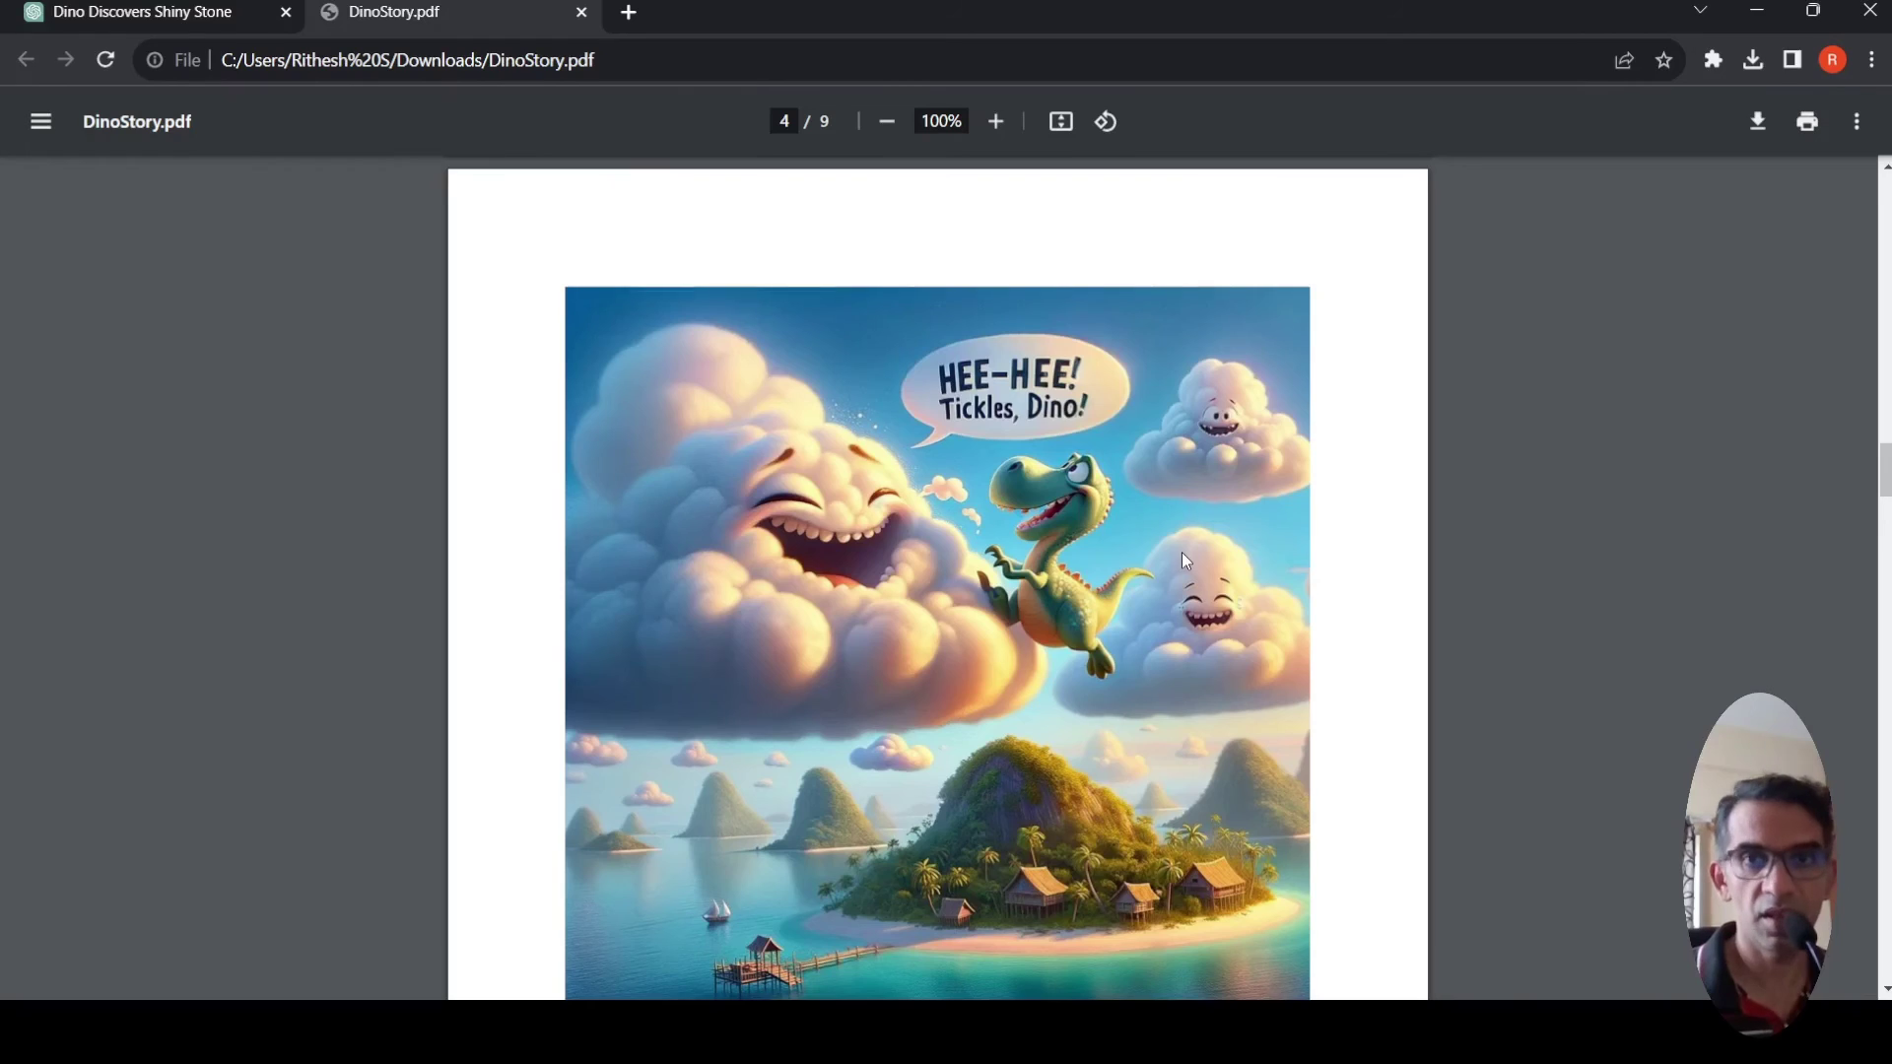
scroll(1182, 560, "down", 10)
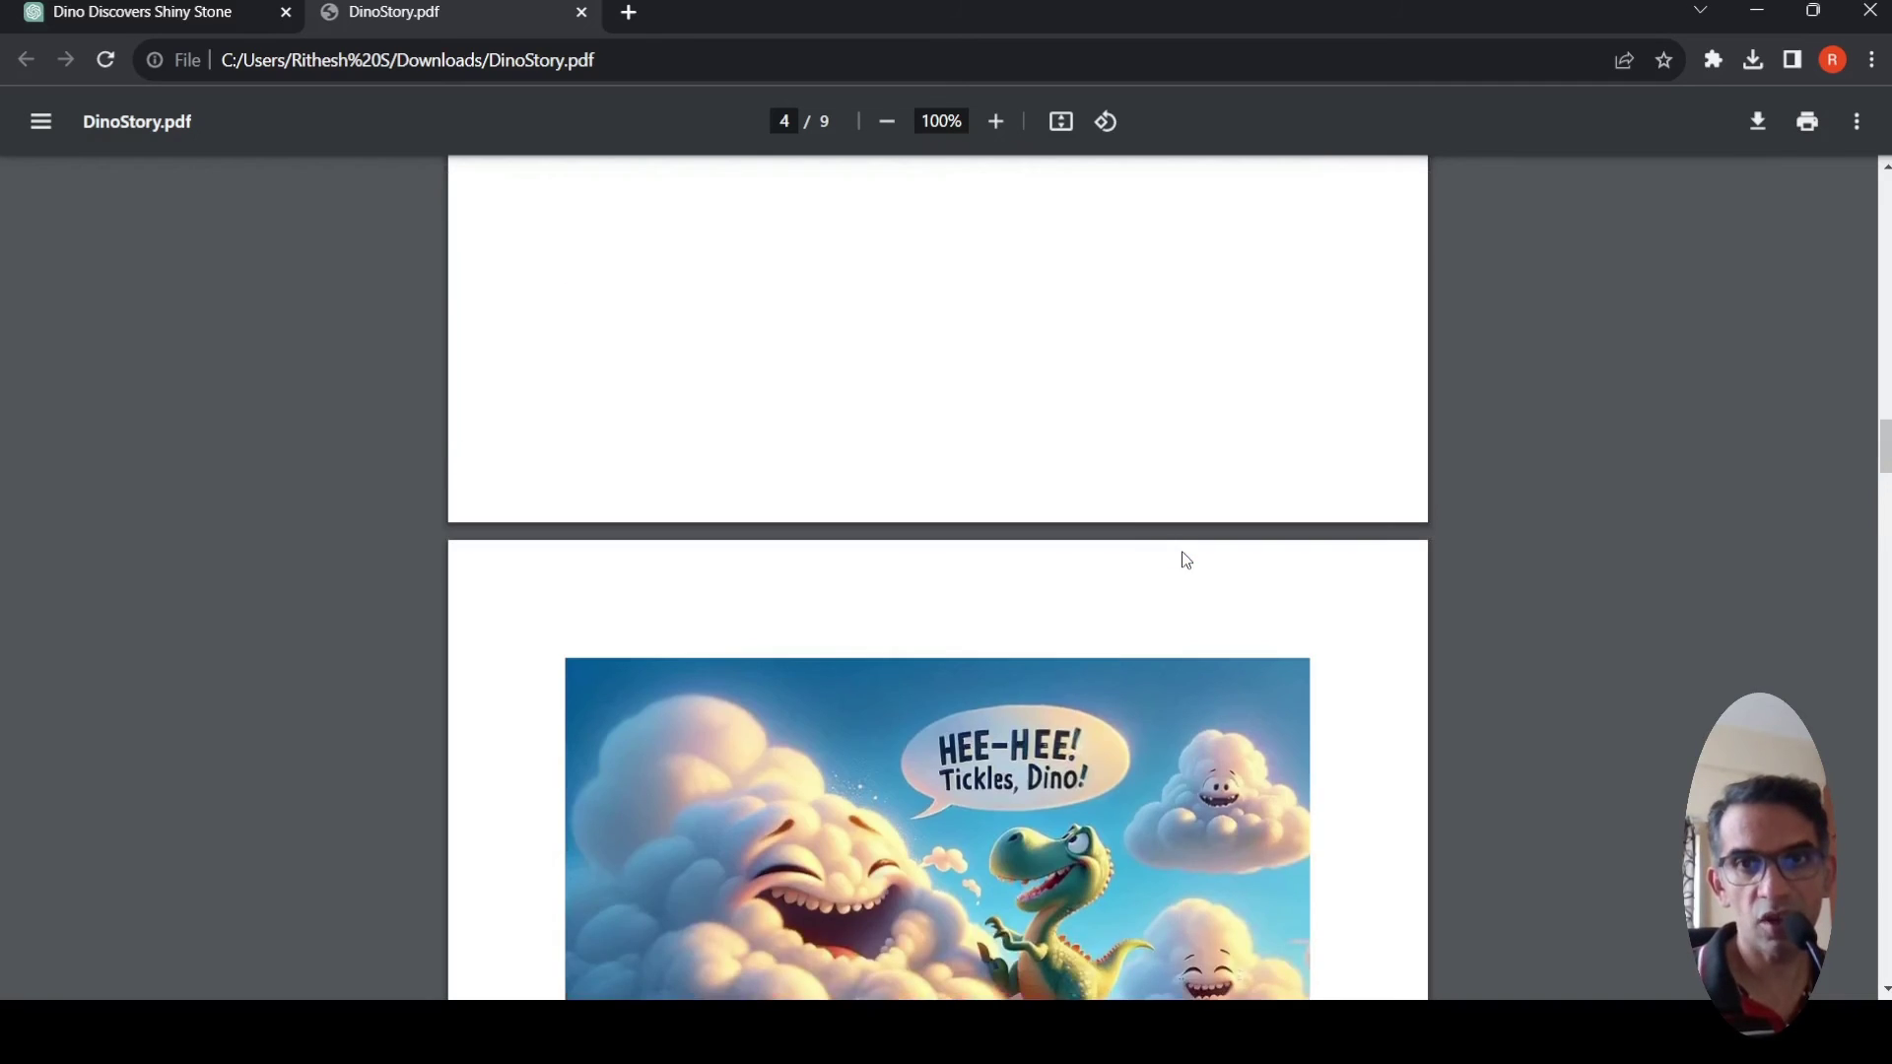
scroll(1185, 560, "up", 20)
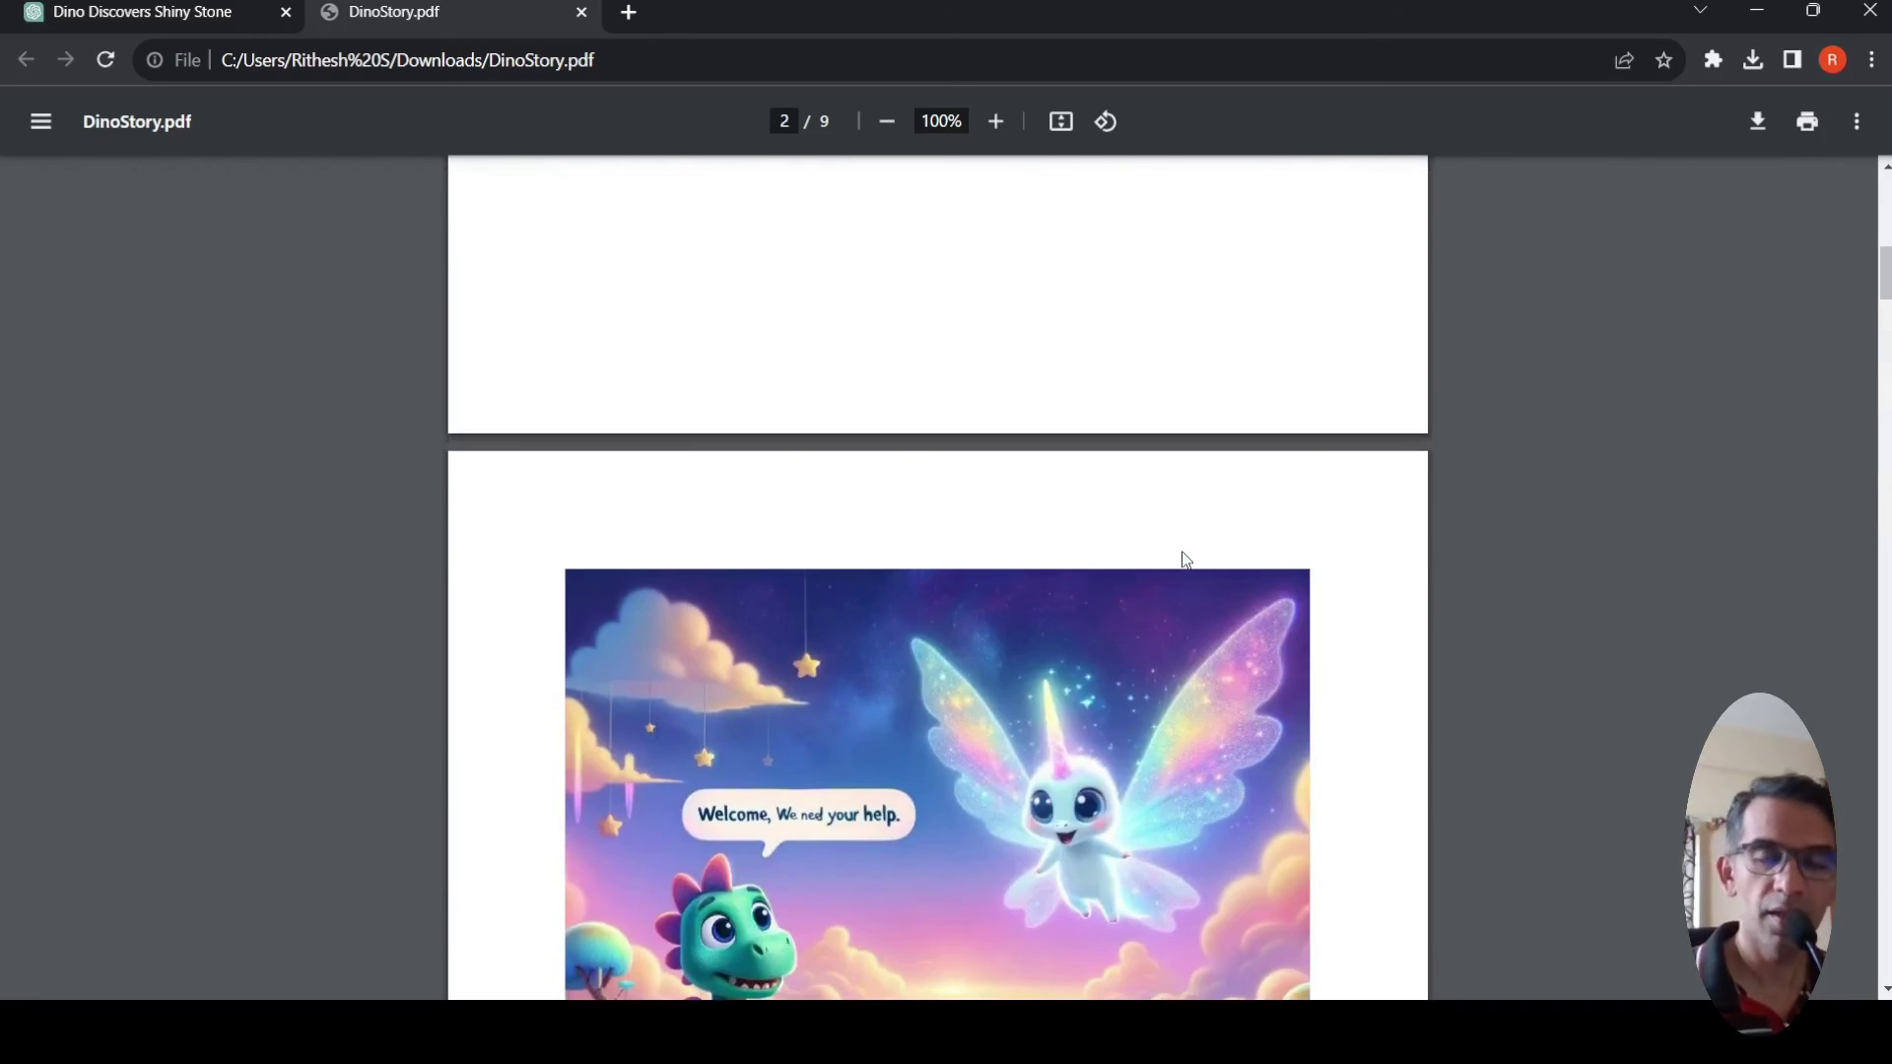
scroll(1185, 559, "up", 10)
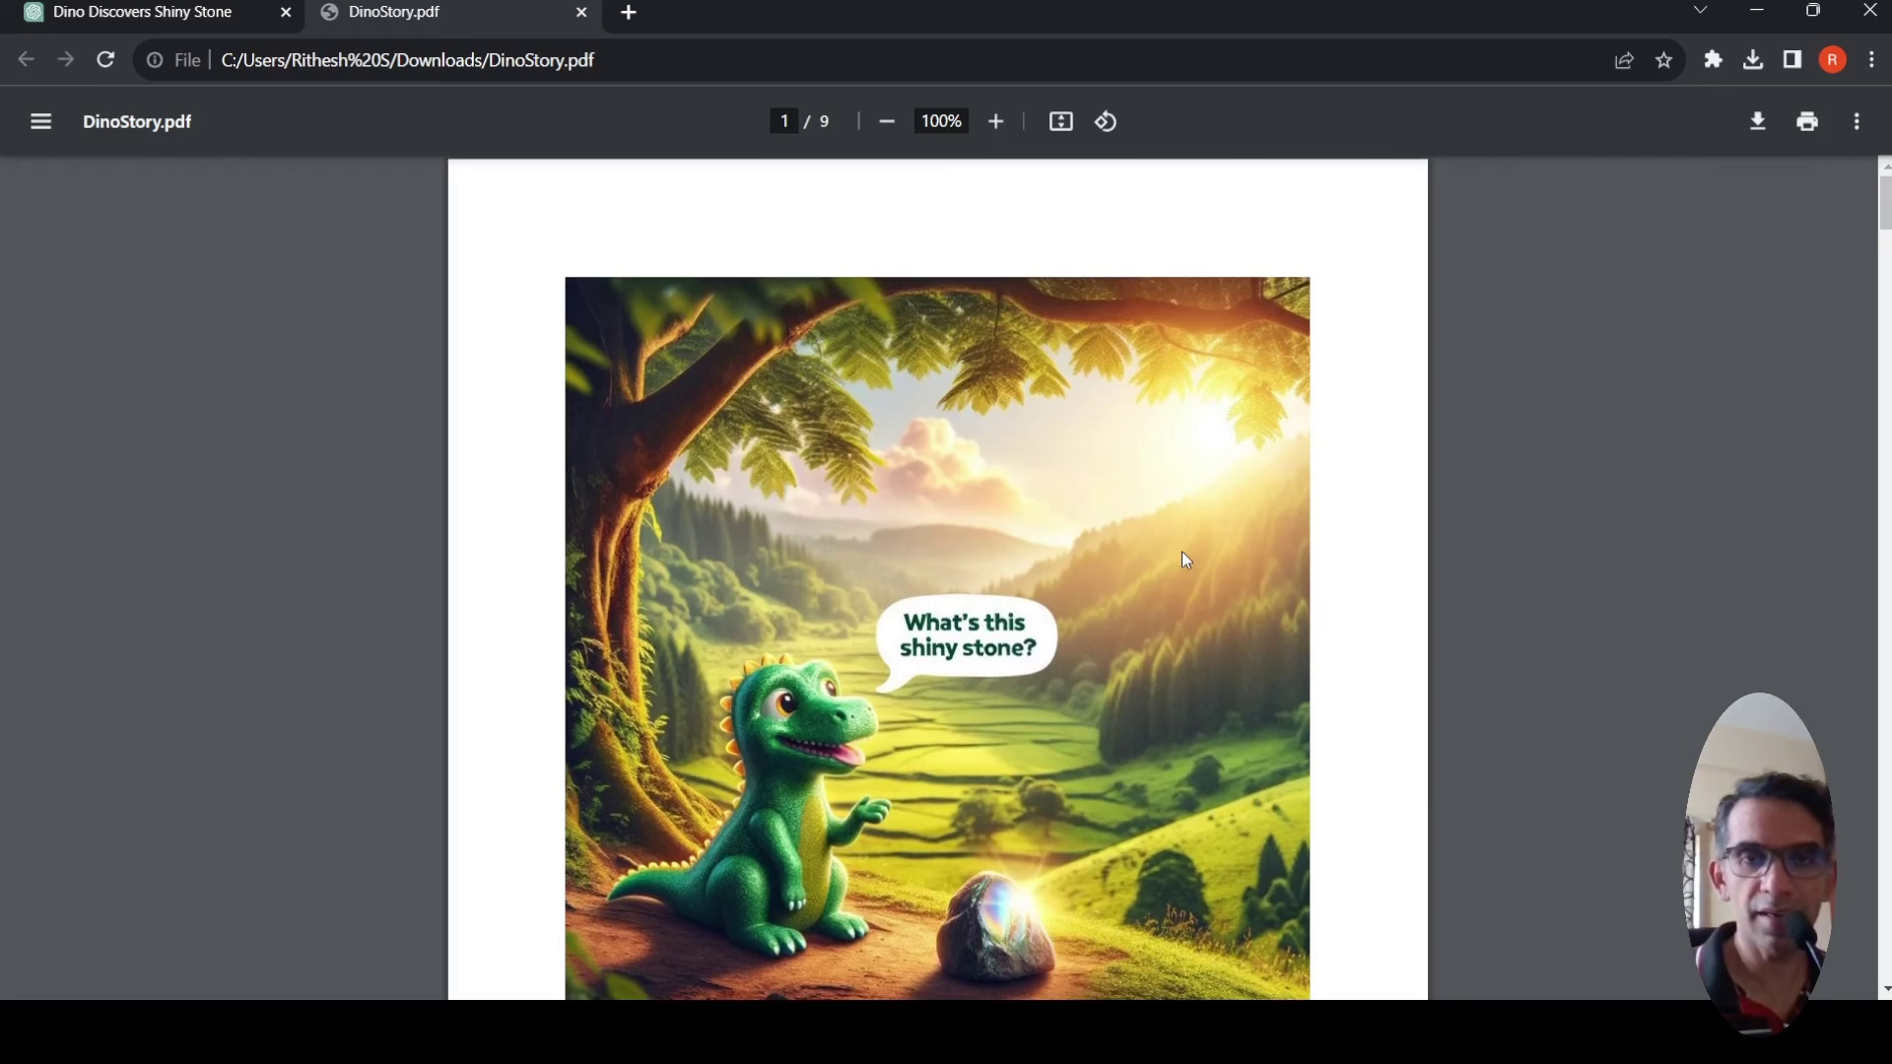
scroll(1186, 560, "down", 8)
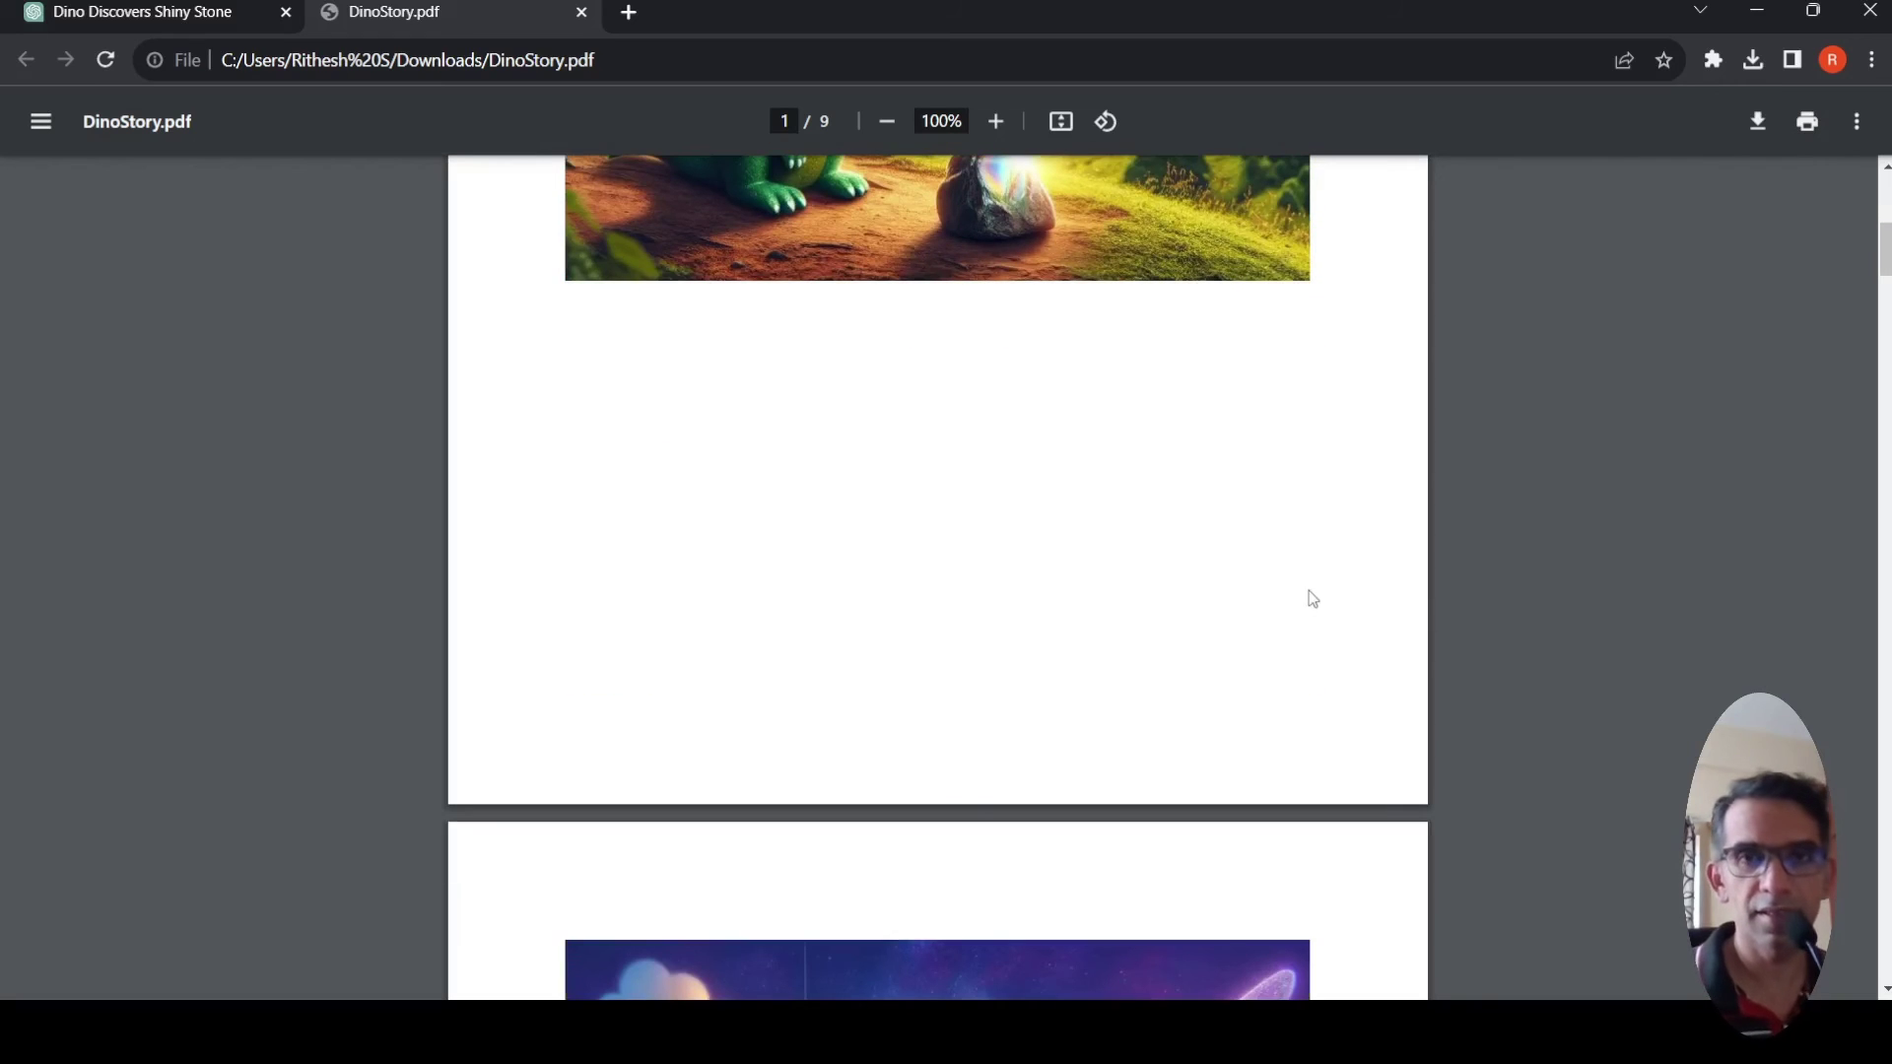
scroll(1303, 589, "up", 8)
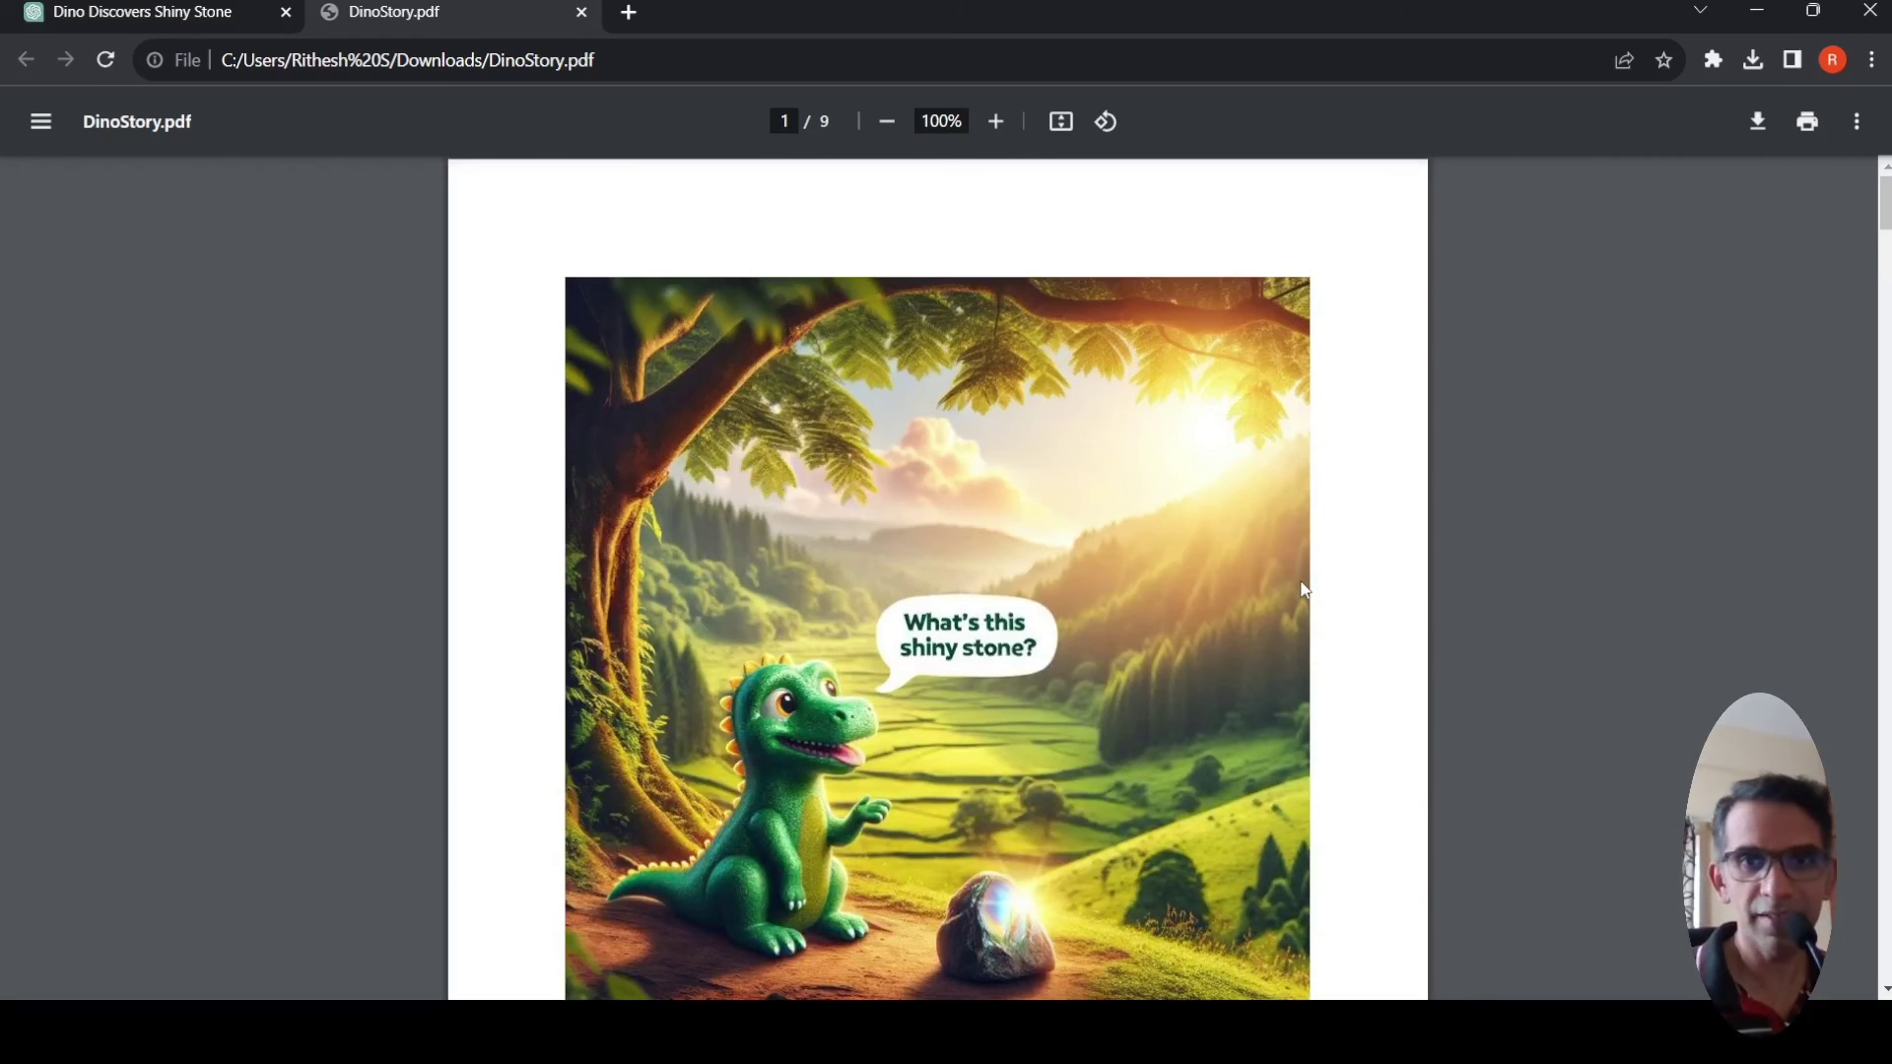
scroll(1303, 589, "down", 8)
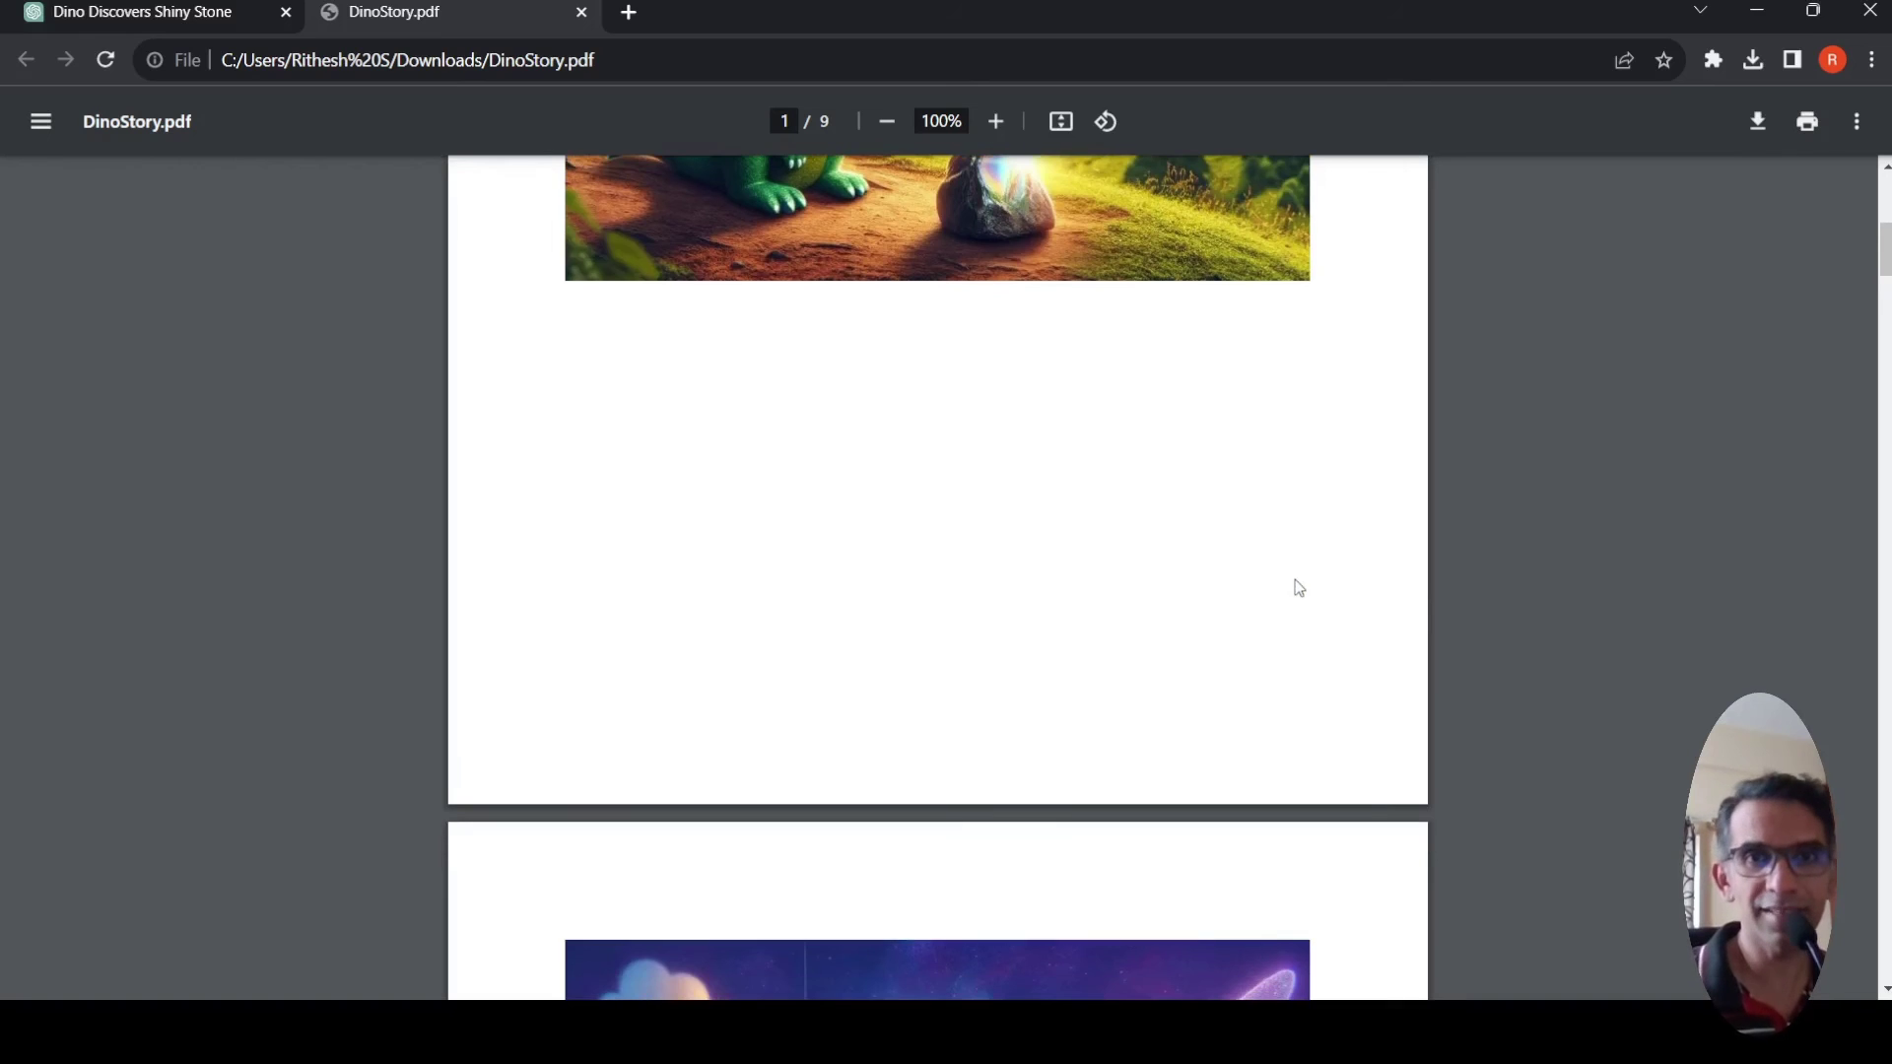
scroll(1299, 588, "down", 8)
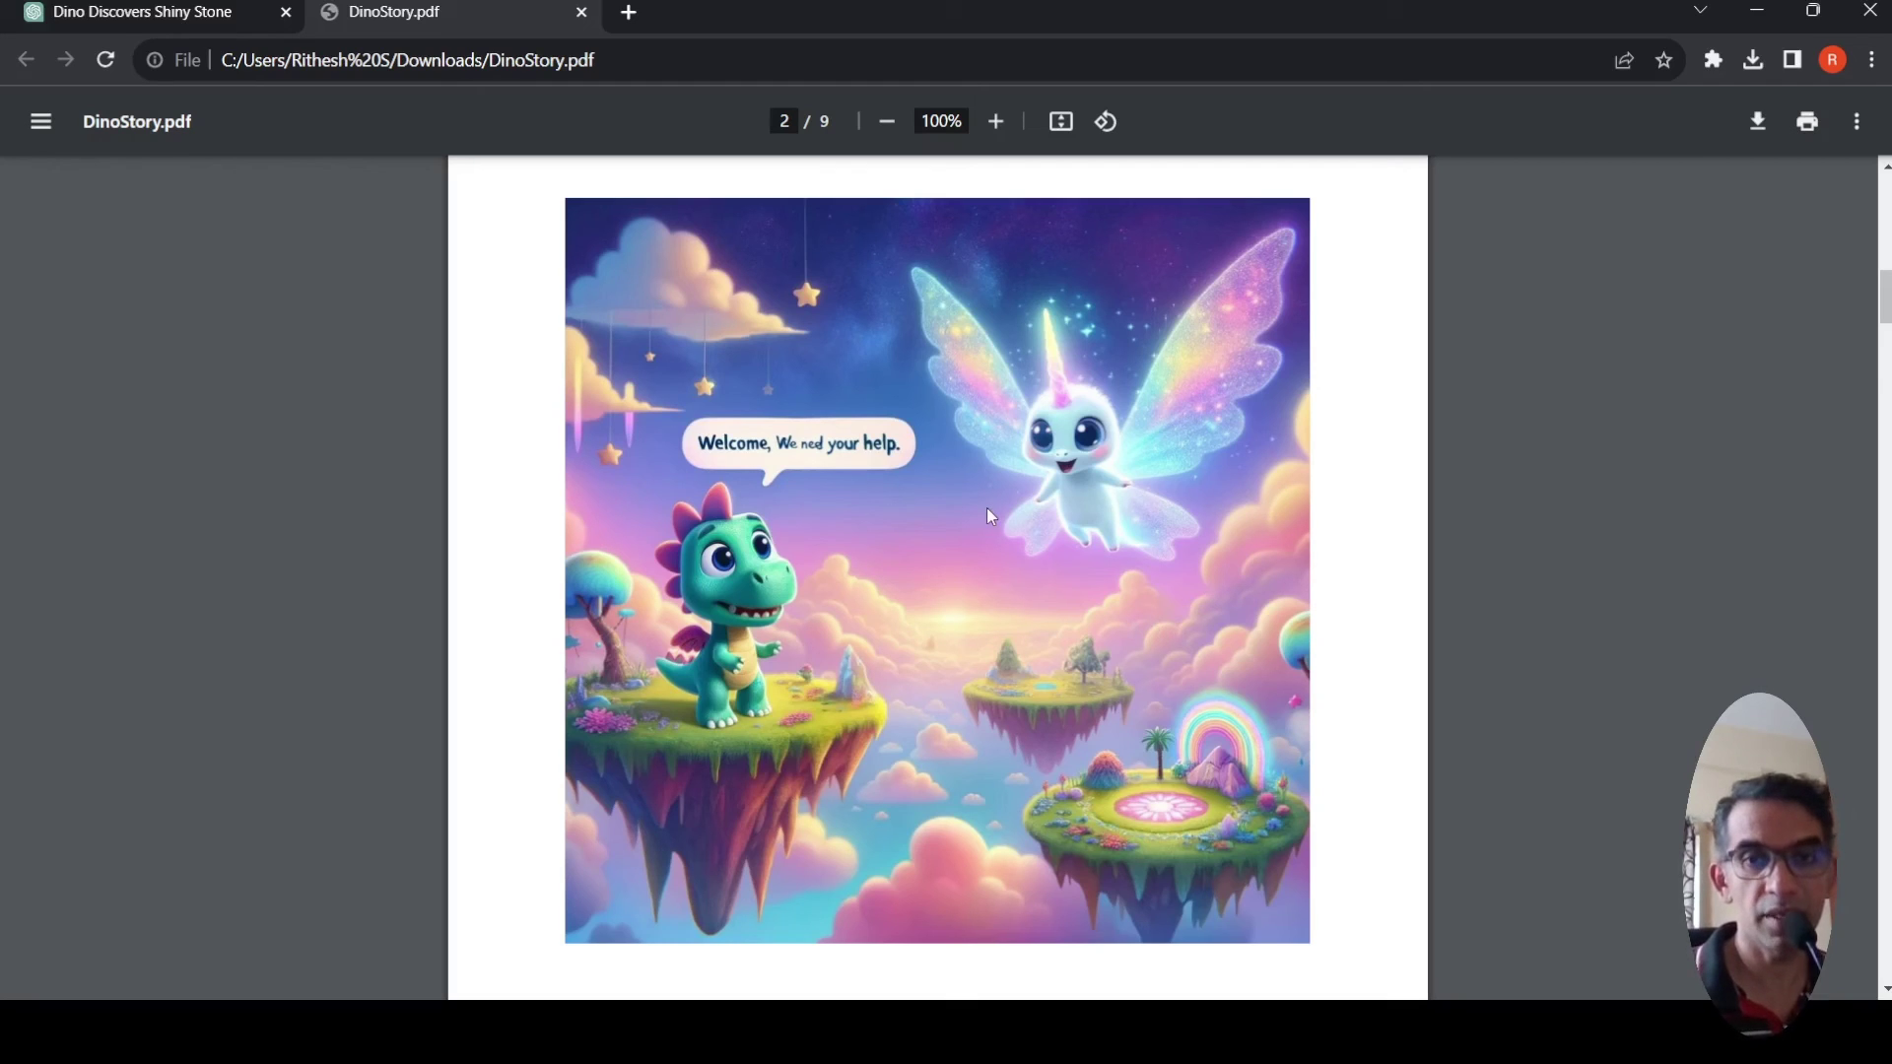
scroll(990, 516, "down", 15)
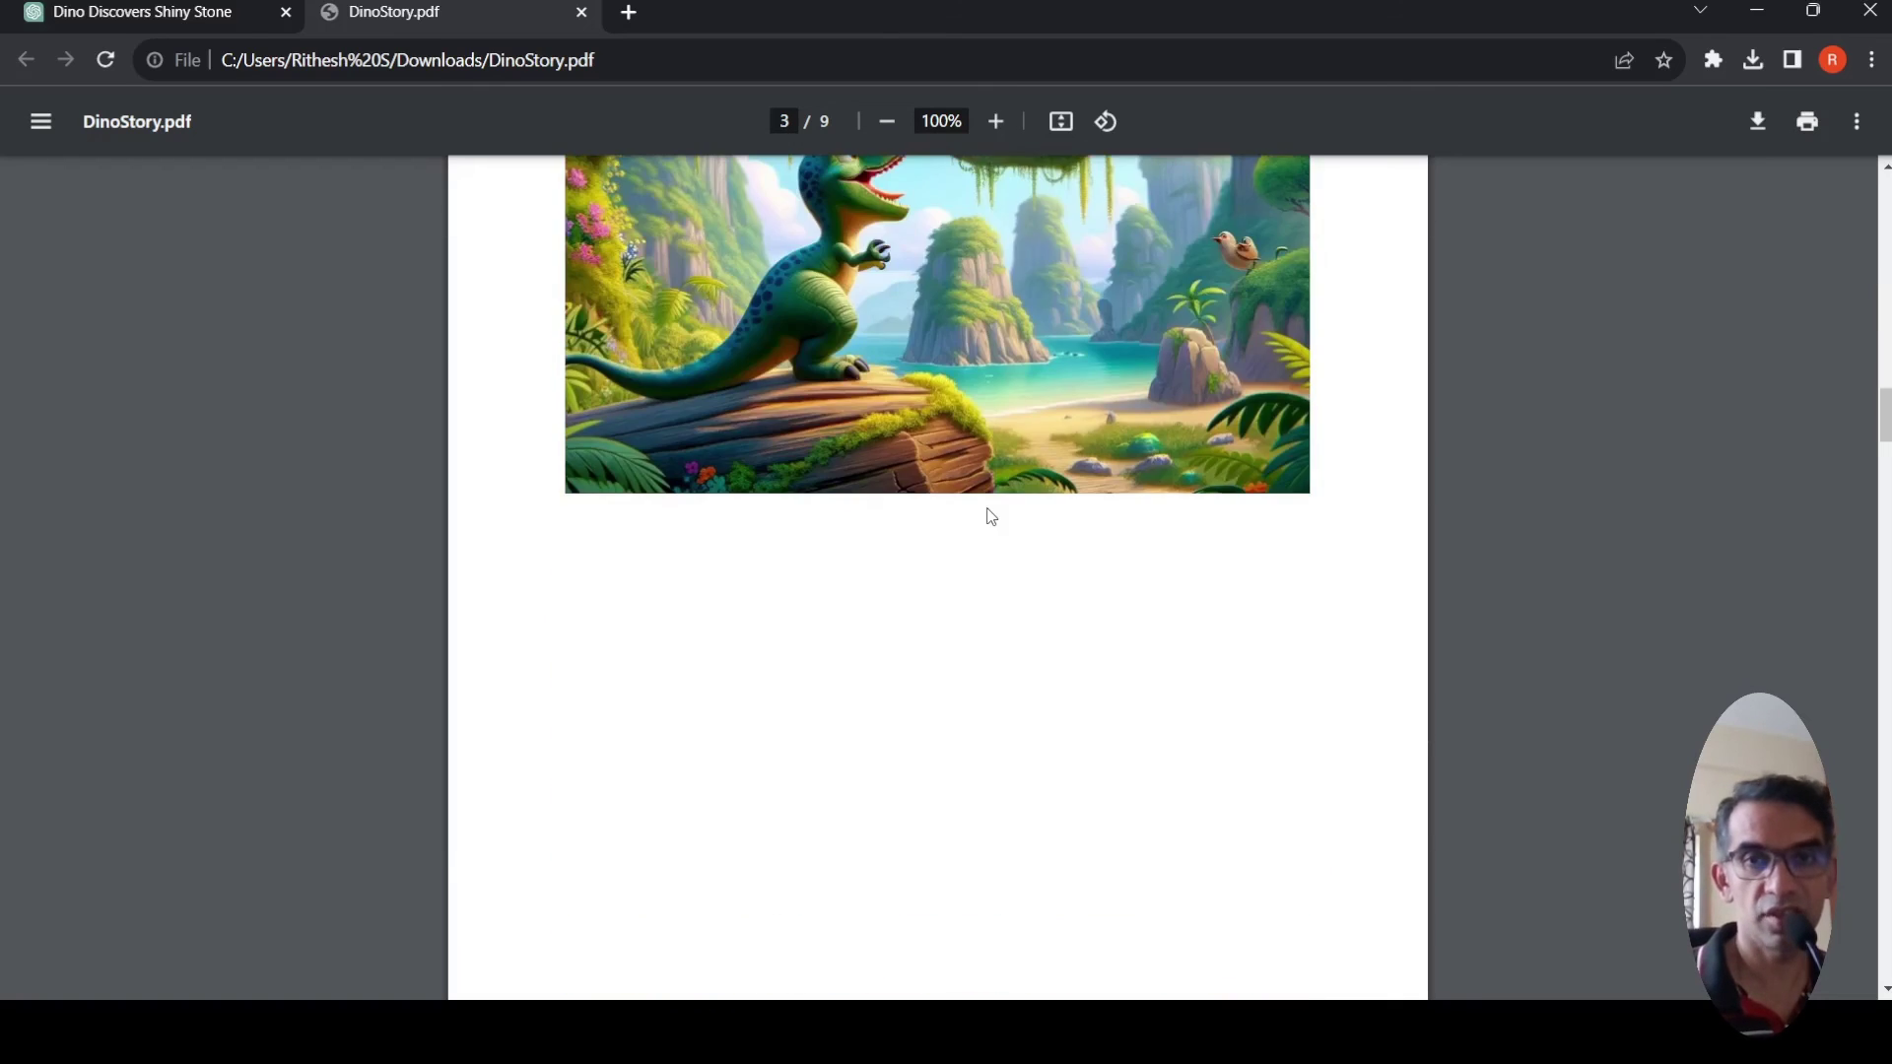
scroll(990, 516, "down", 20)
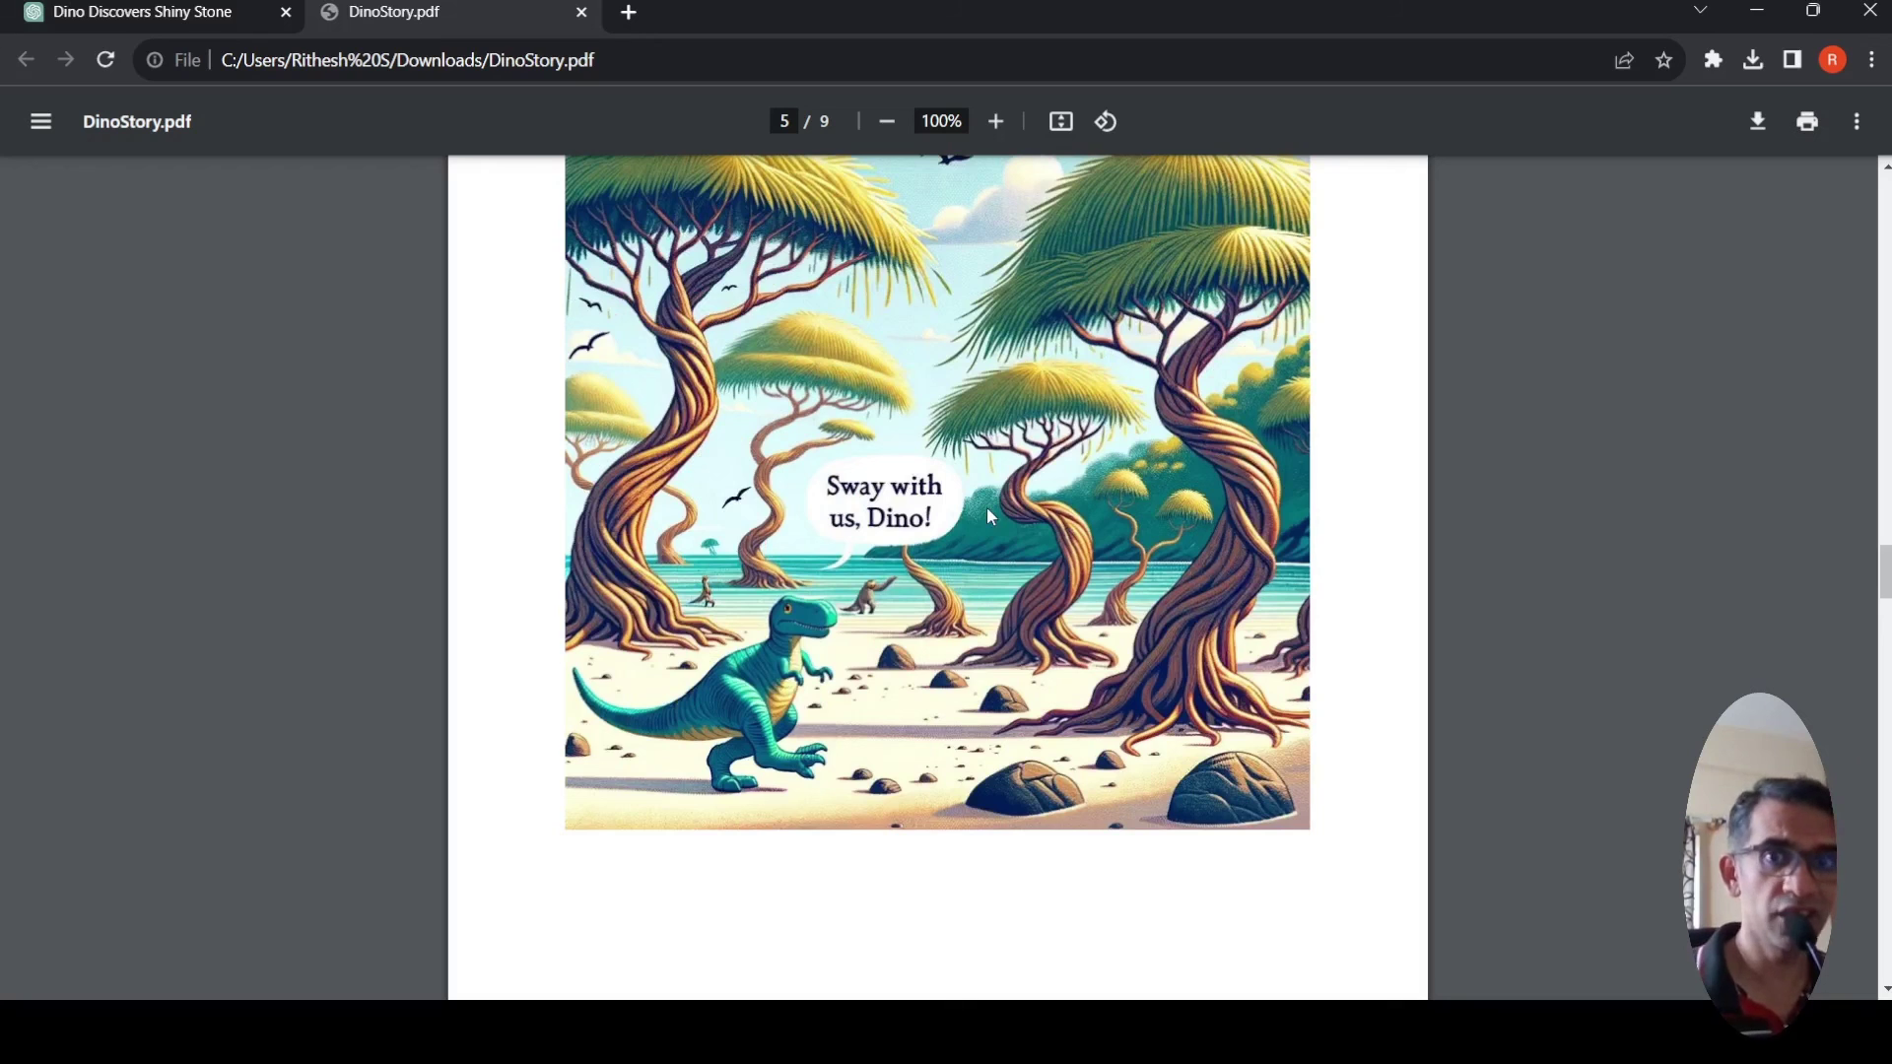
scroll(991, 515, "down", 7)
scroll(990, 515, "down", 5)
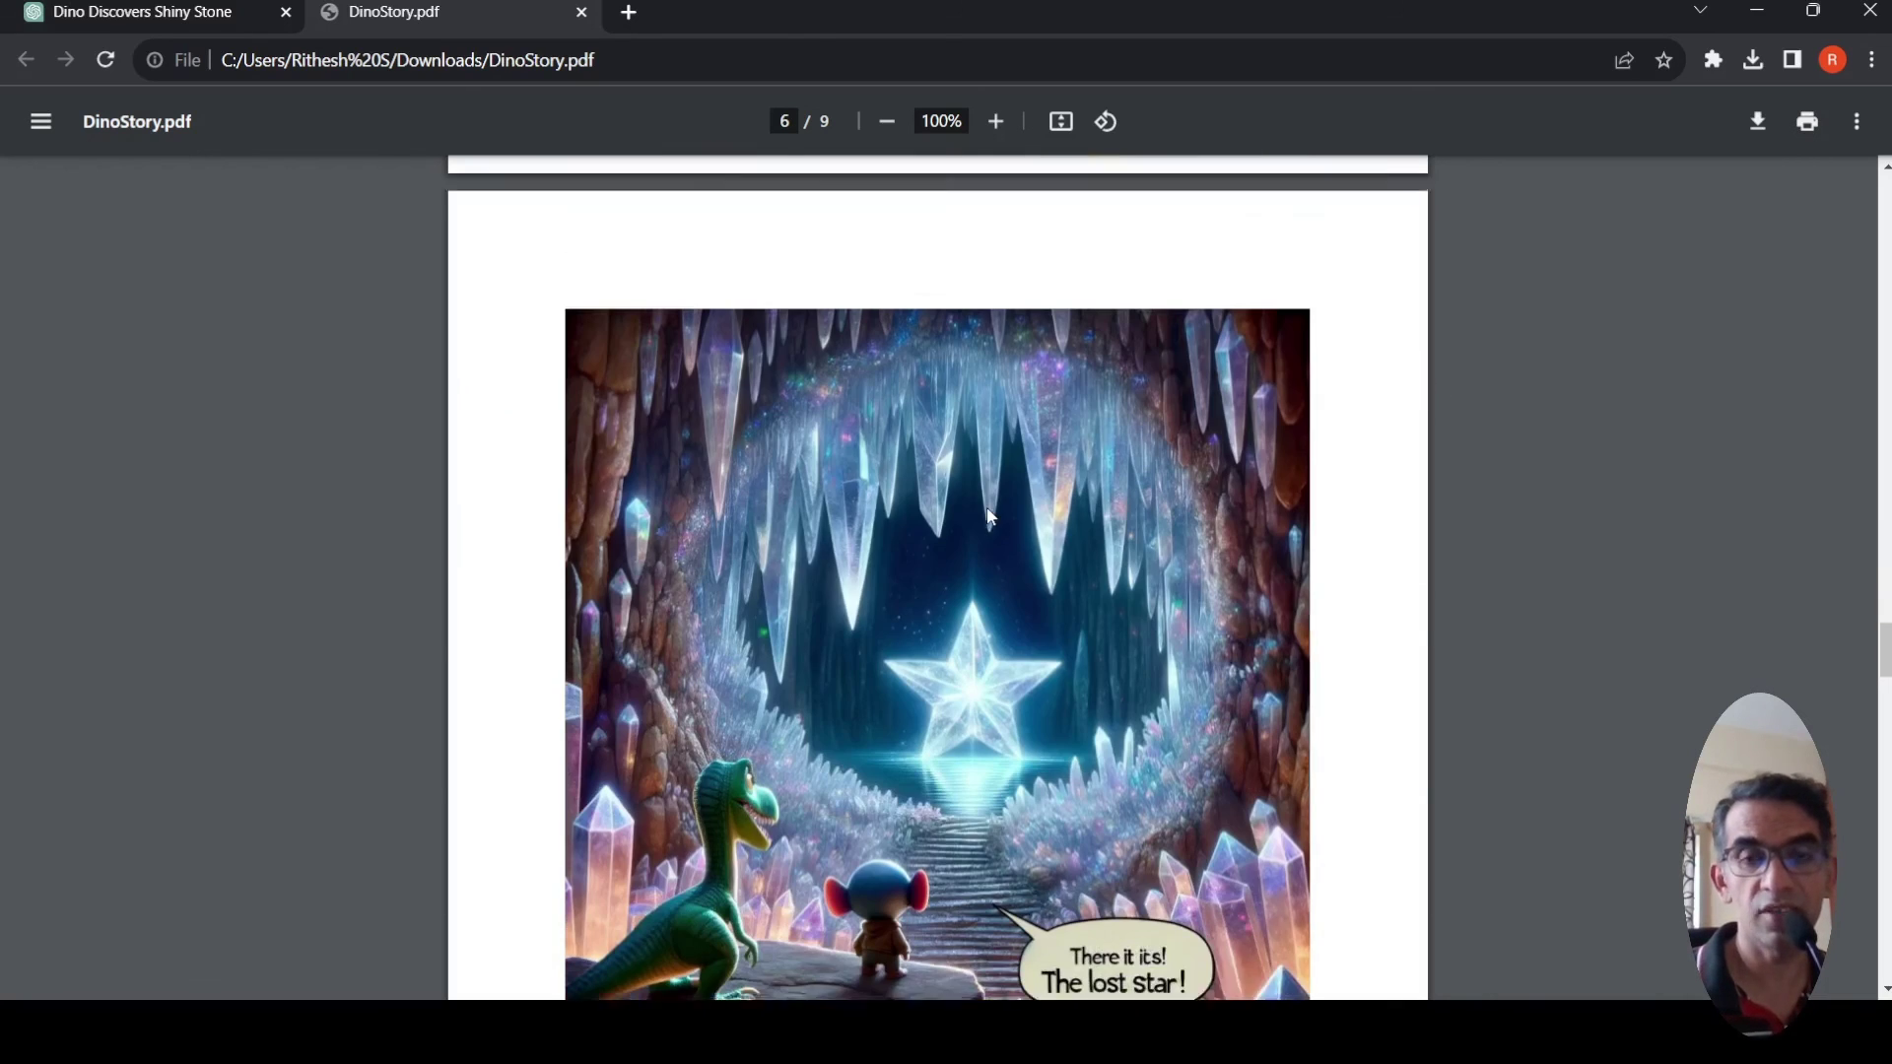
scroll(987, 511, "down", 10)
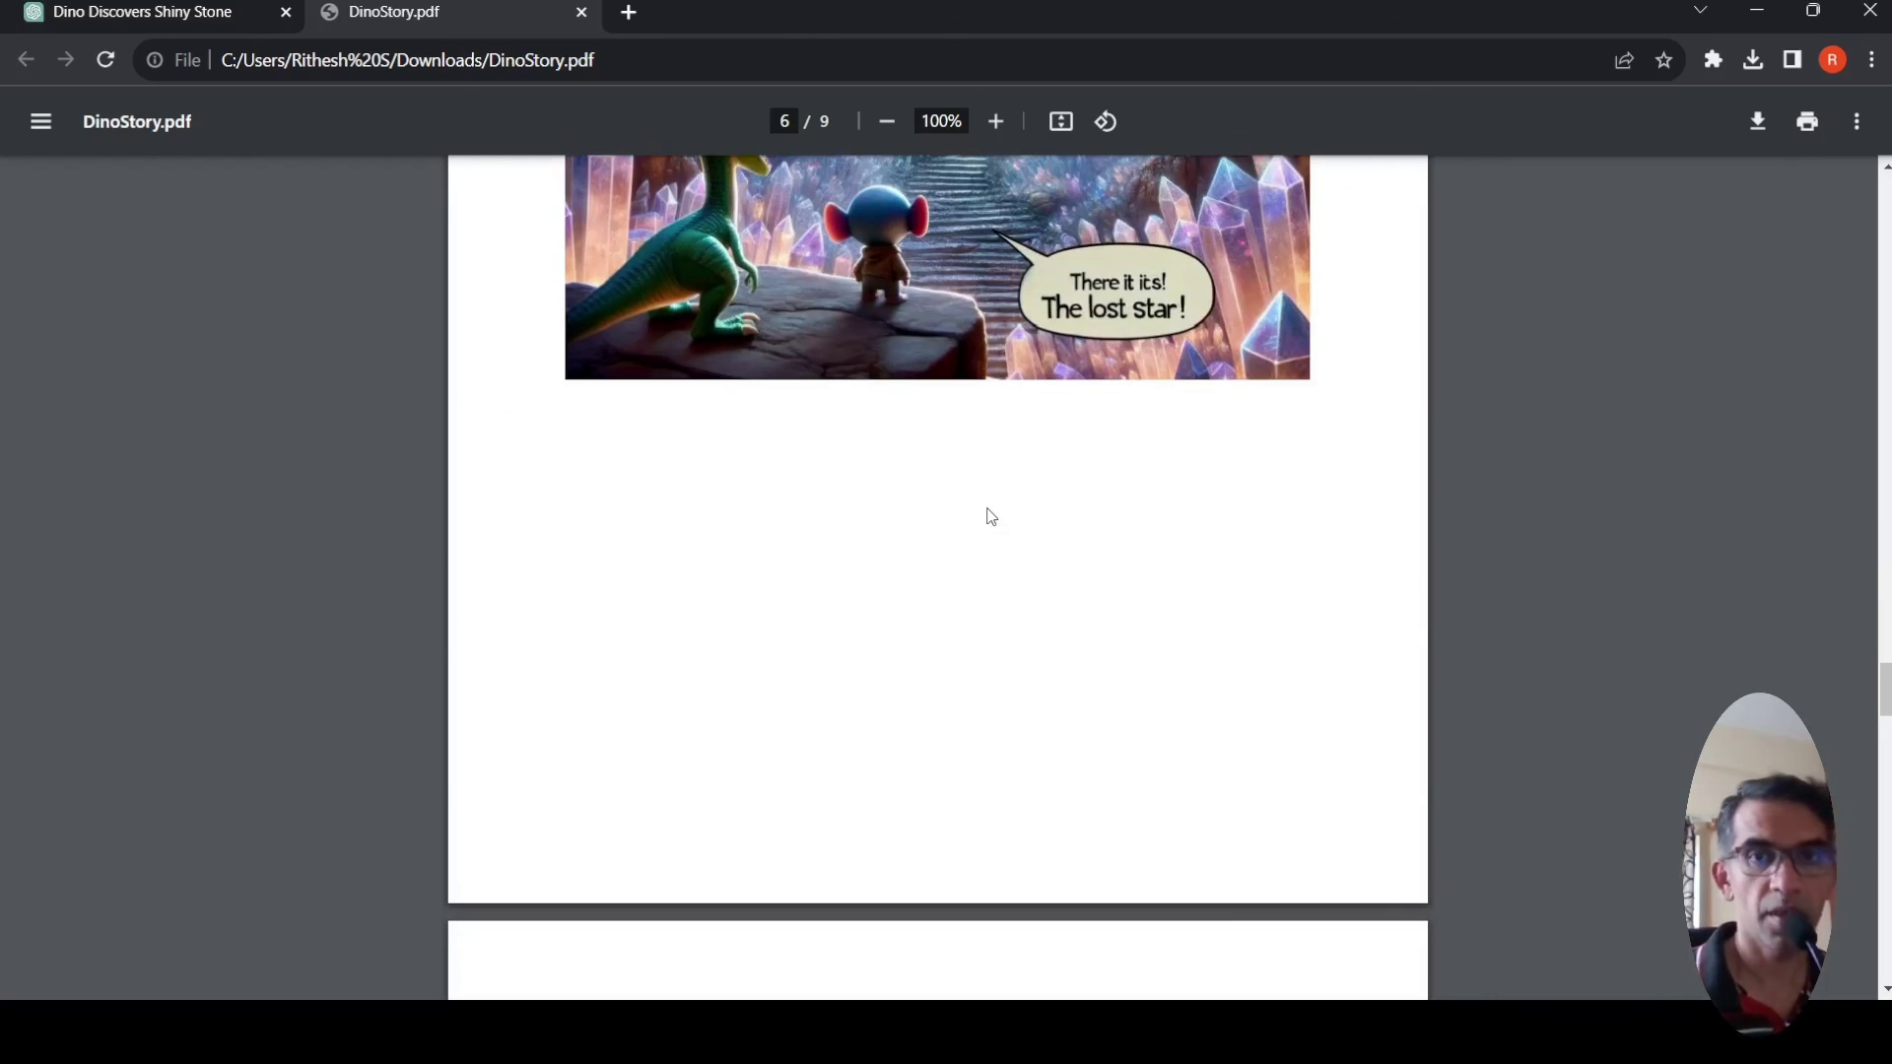
Return to DinoStory.pdf page 7, showing Dino and a blue bunny by the glowing crystal-cave star.
left_click(236, 15)
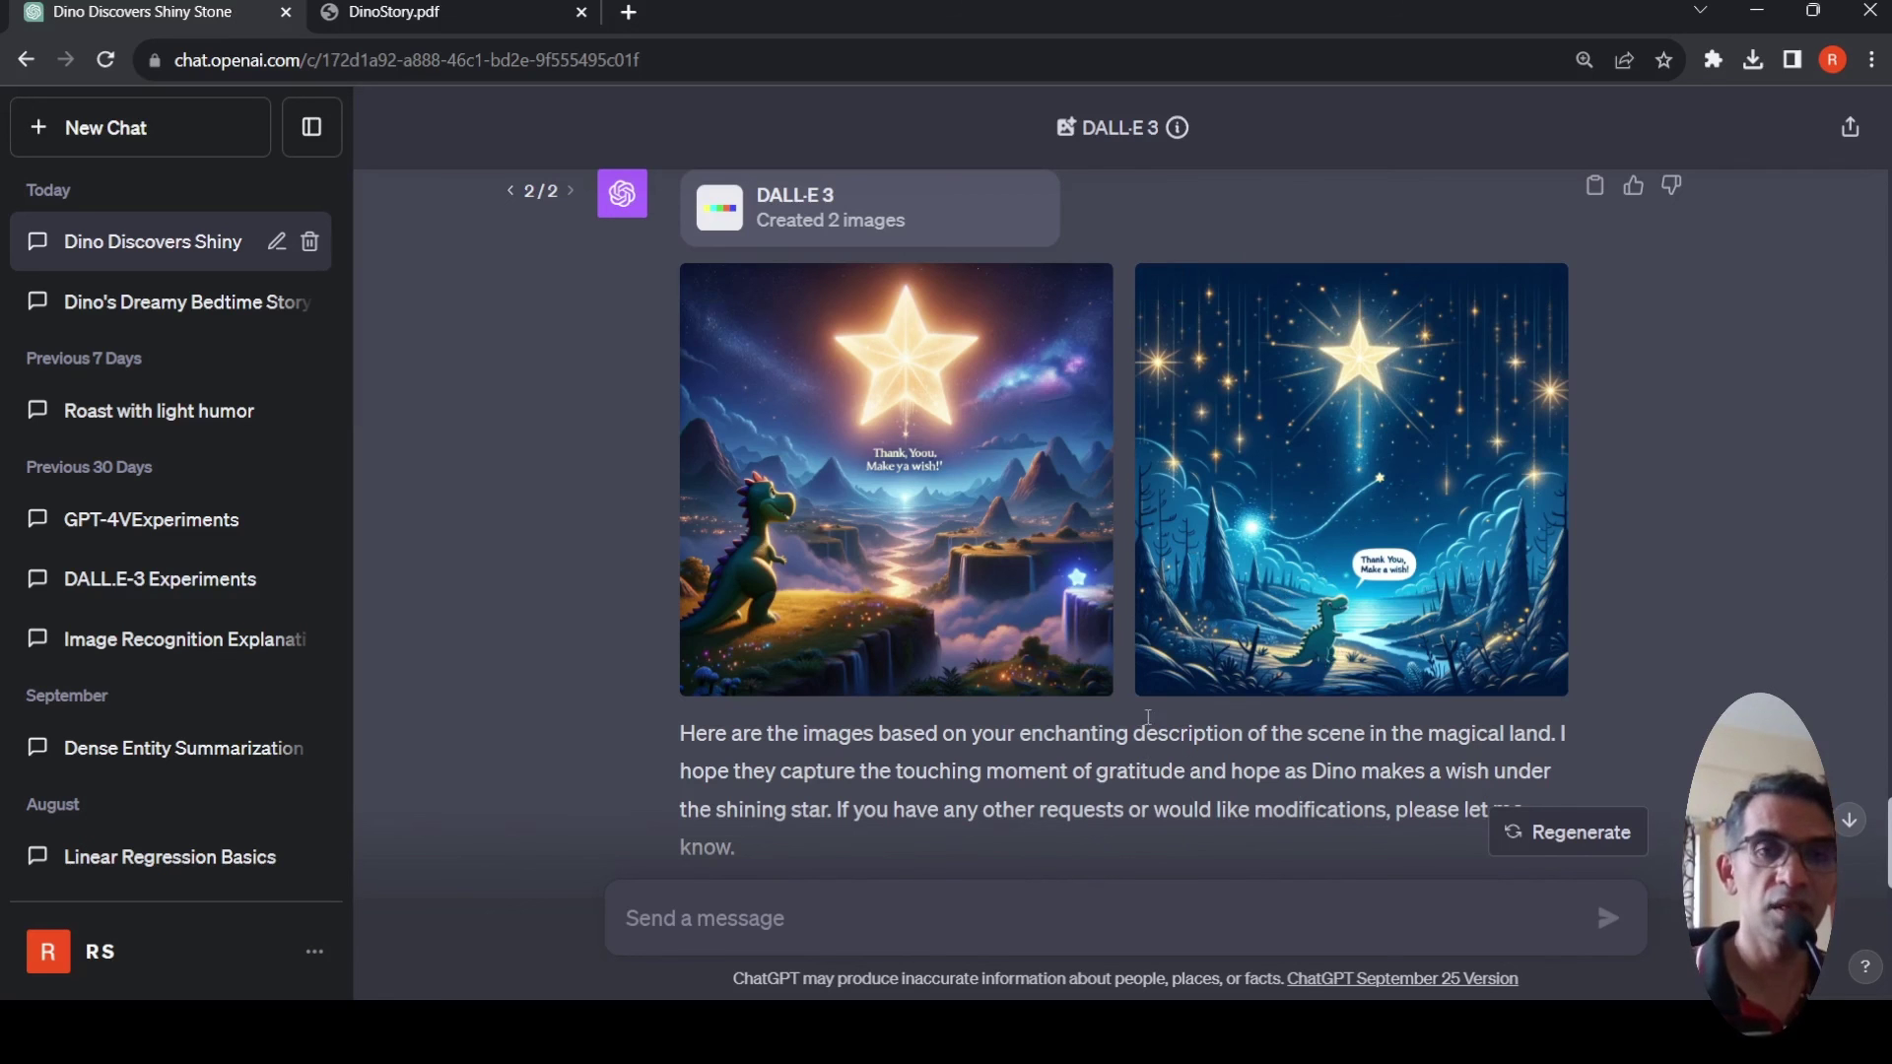
left_click(389, 12)
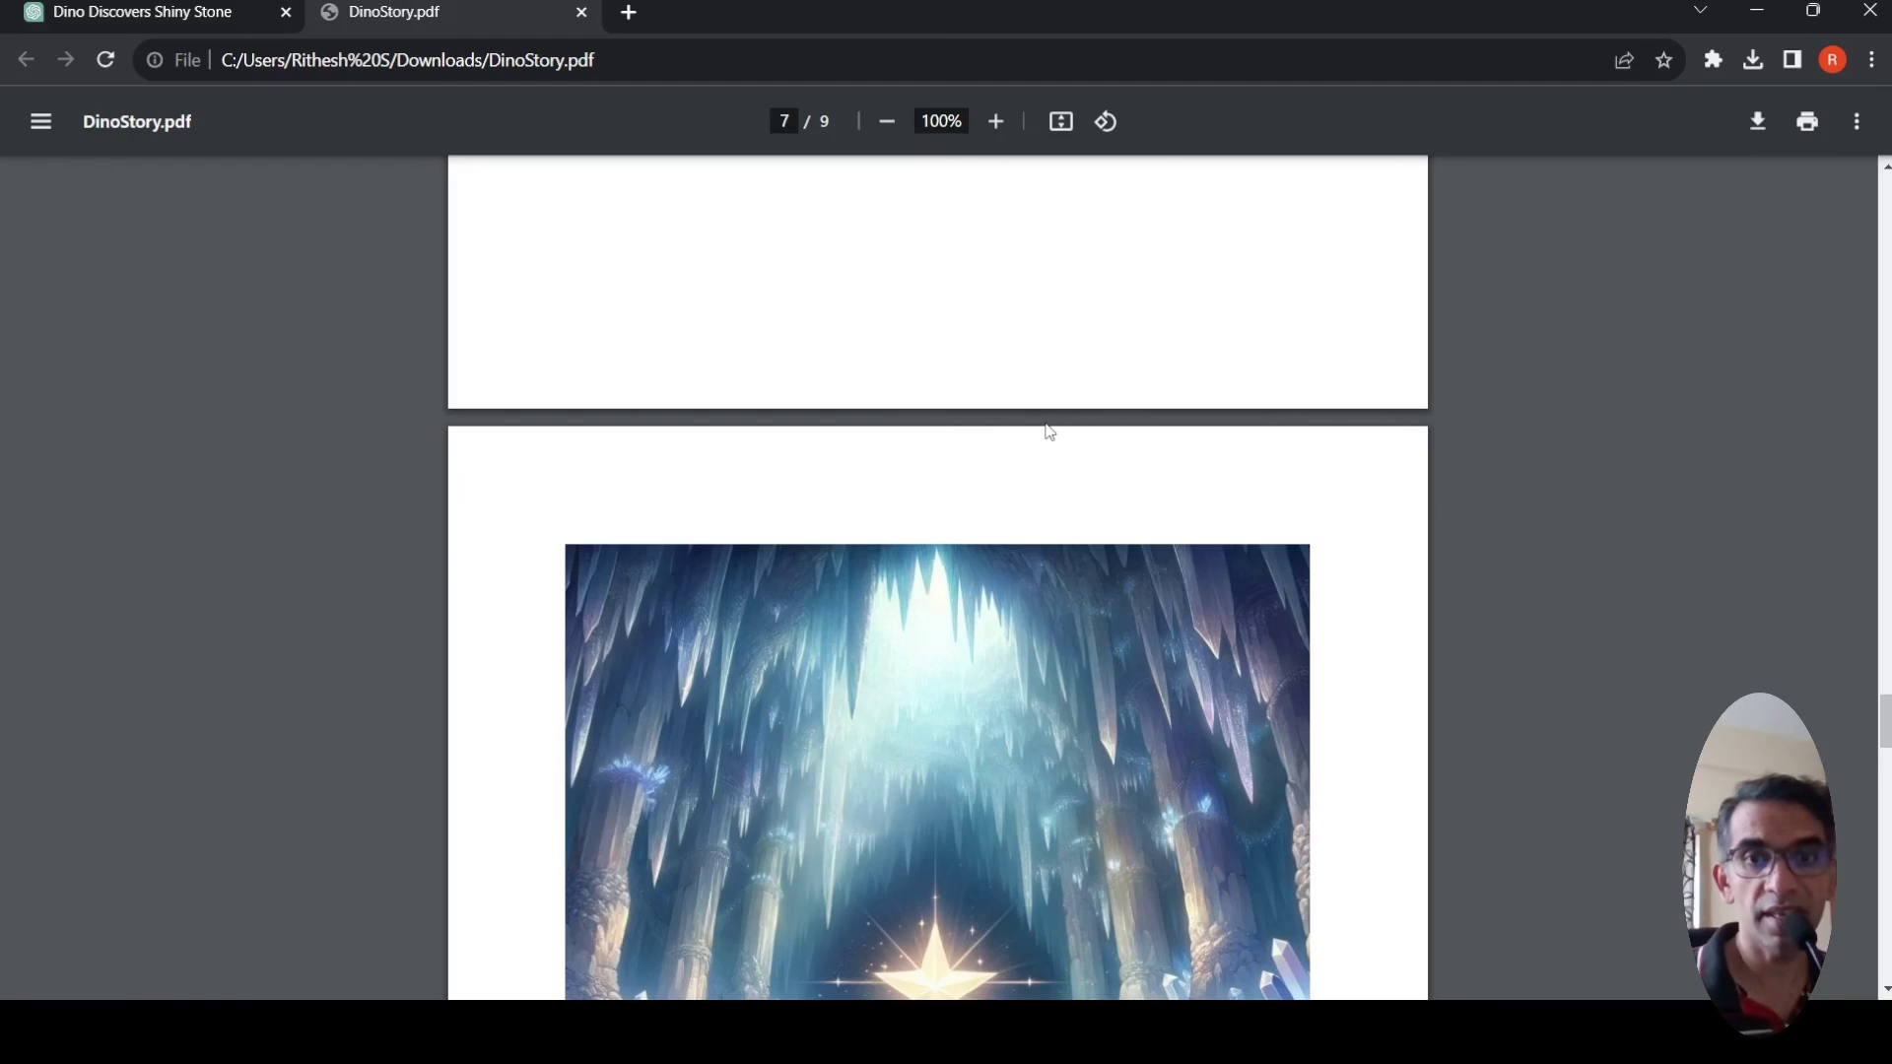
scroll(1081, 616, "down", 6)
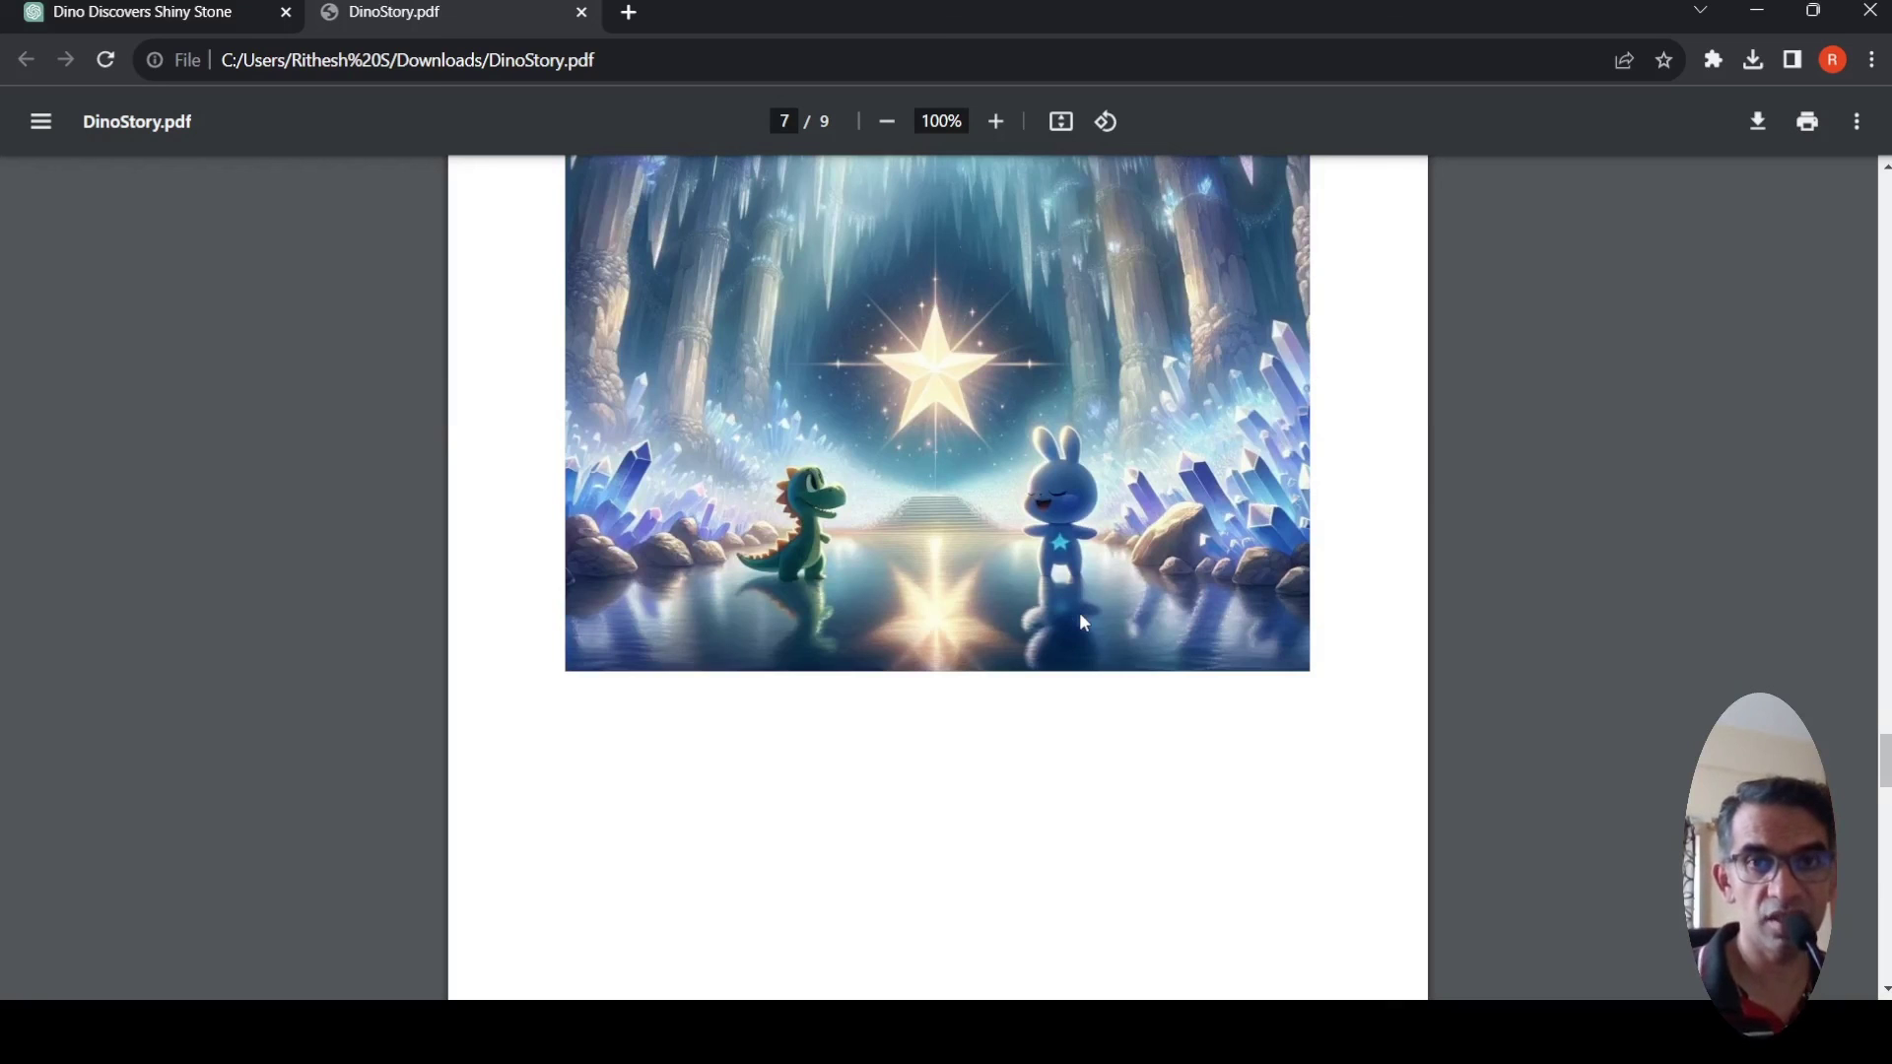
left_click(232, 12)
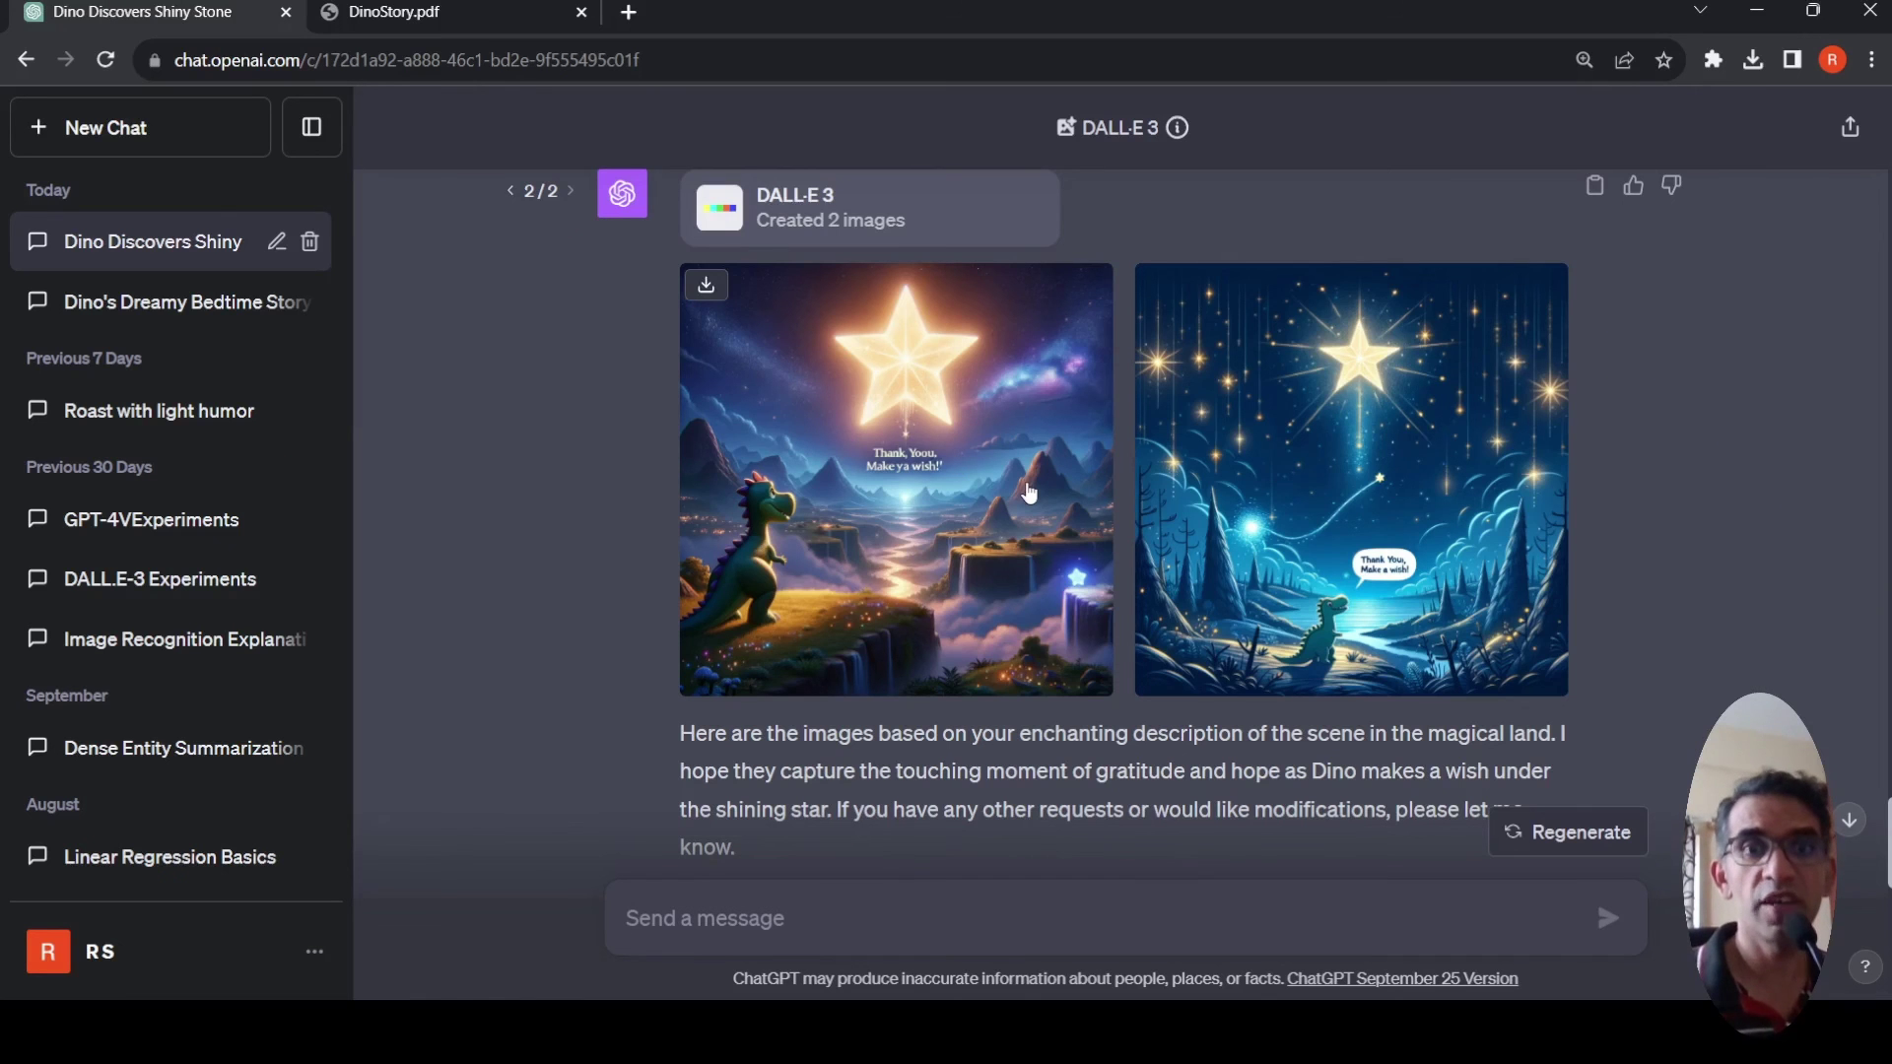
scroll(1029, 493, "up", 20)
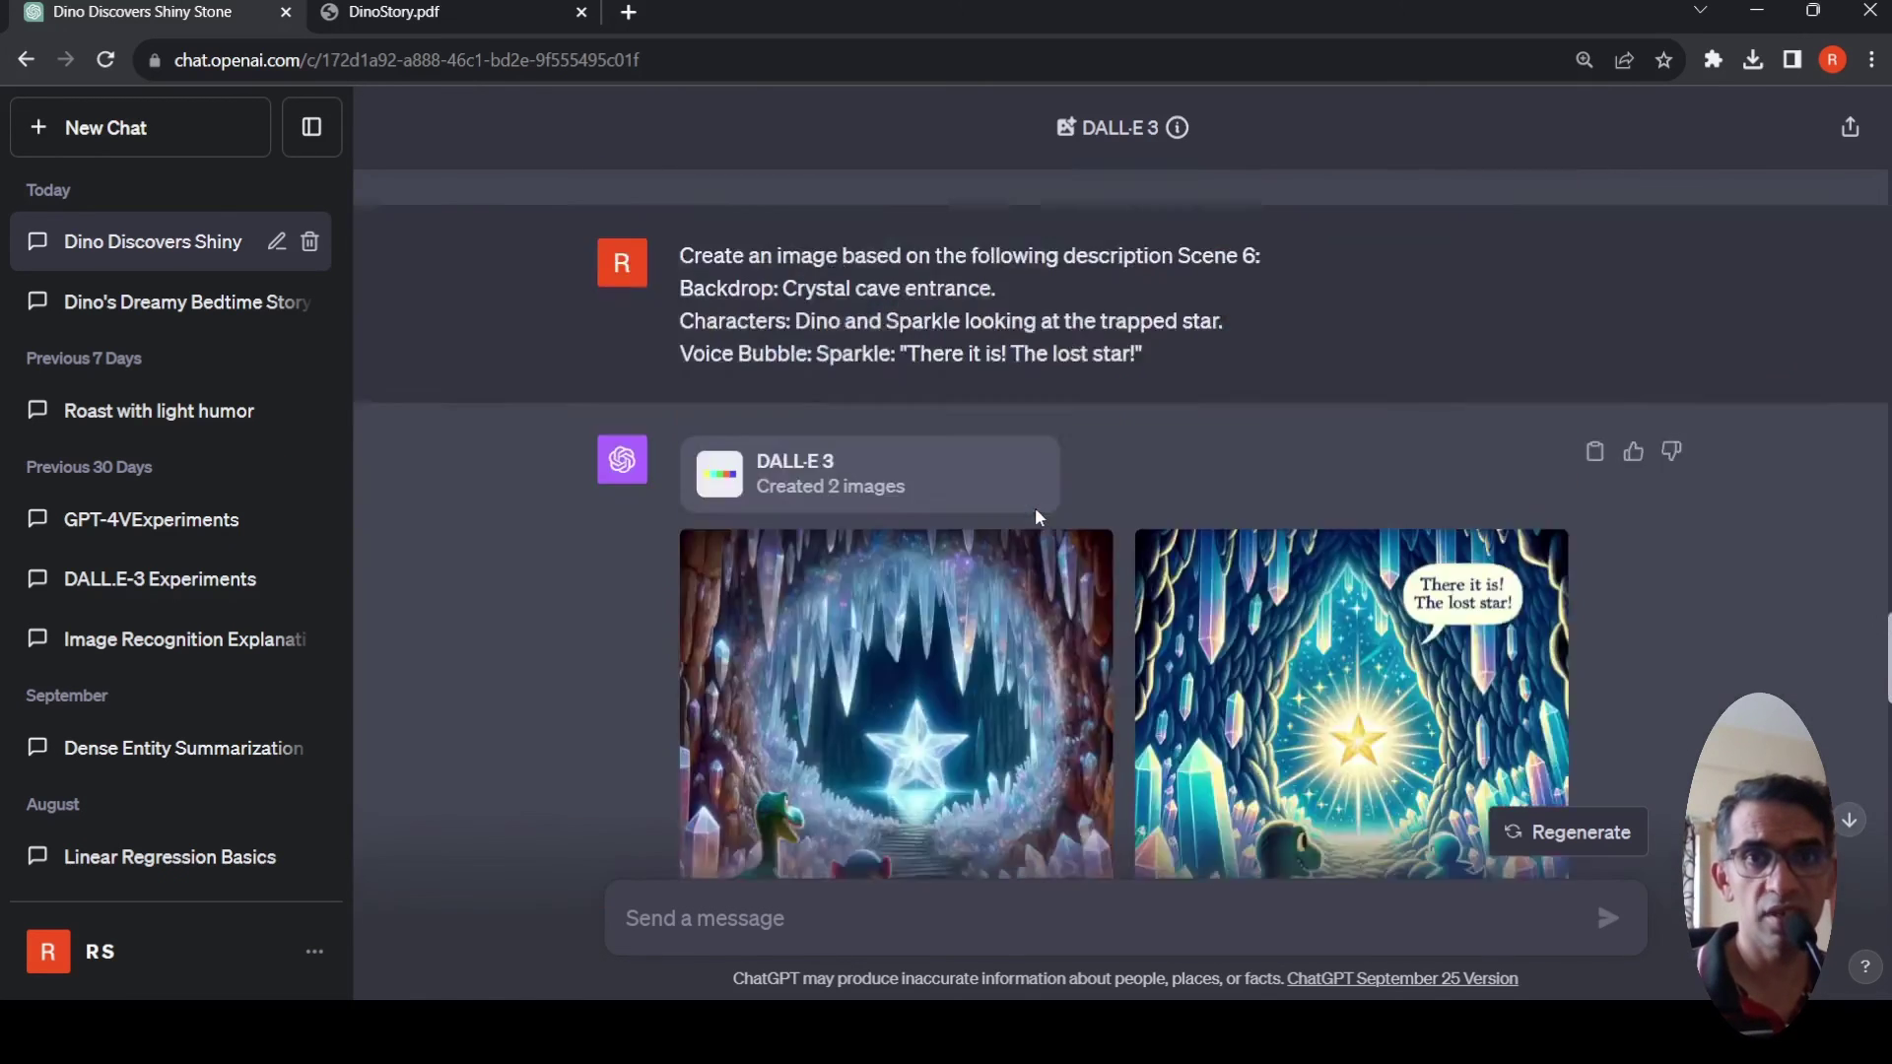
scroll(1034, 507, "up", 20)
scroll(1034, 506, "down", 20)
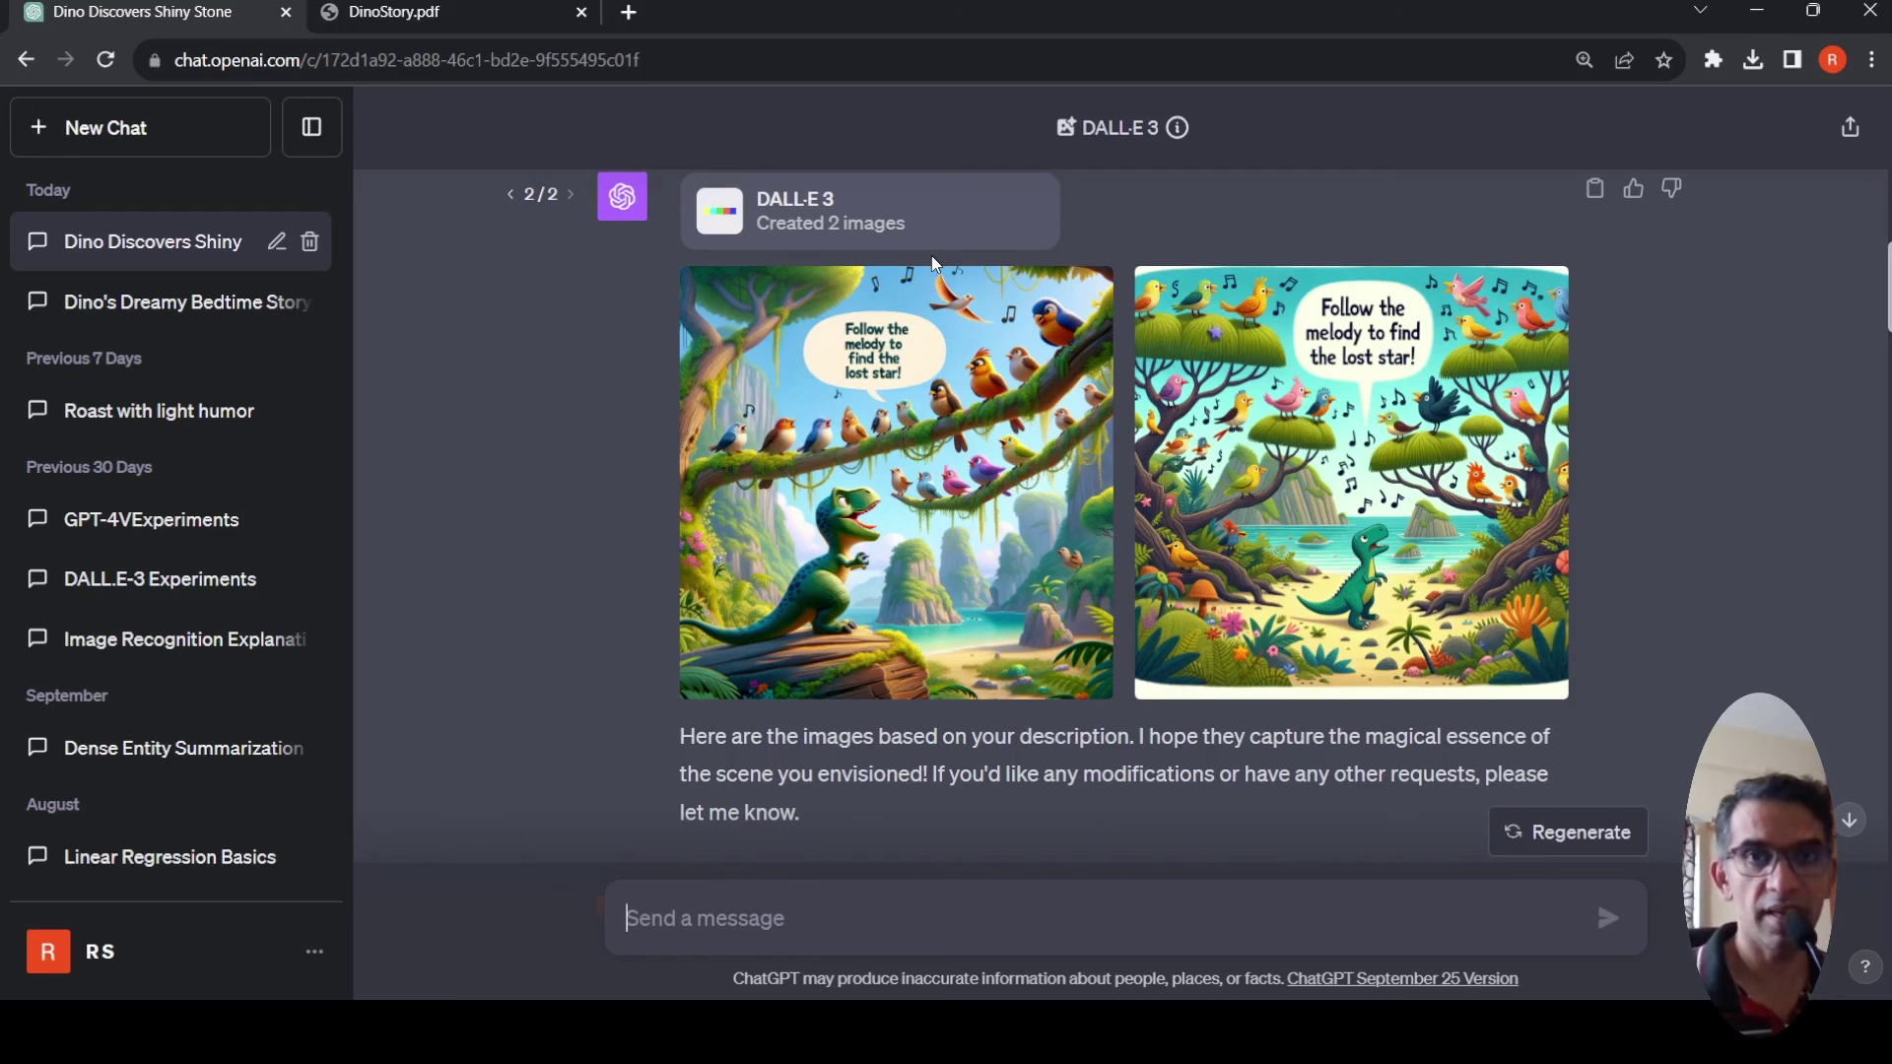
scroll(994, 490, "up", 10)
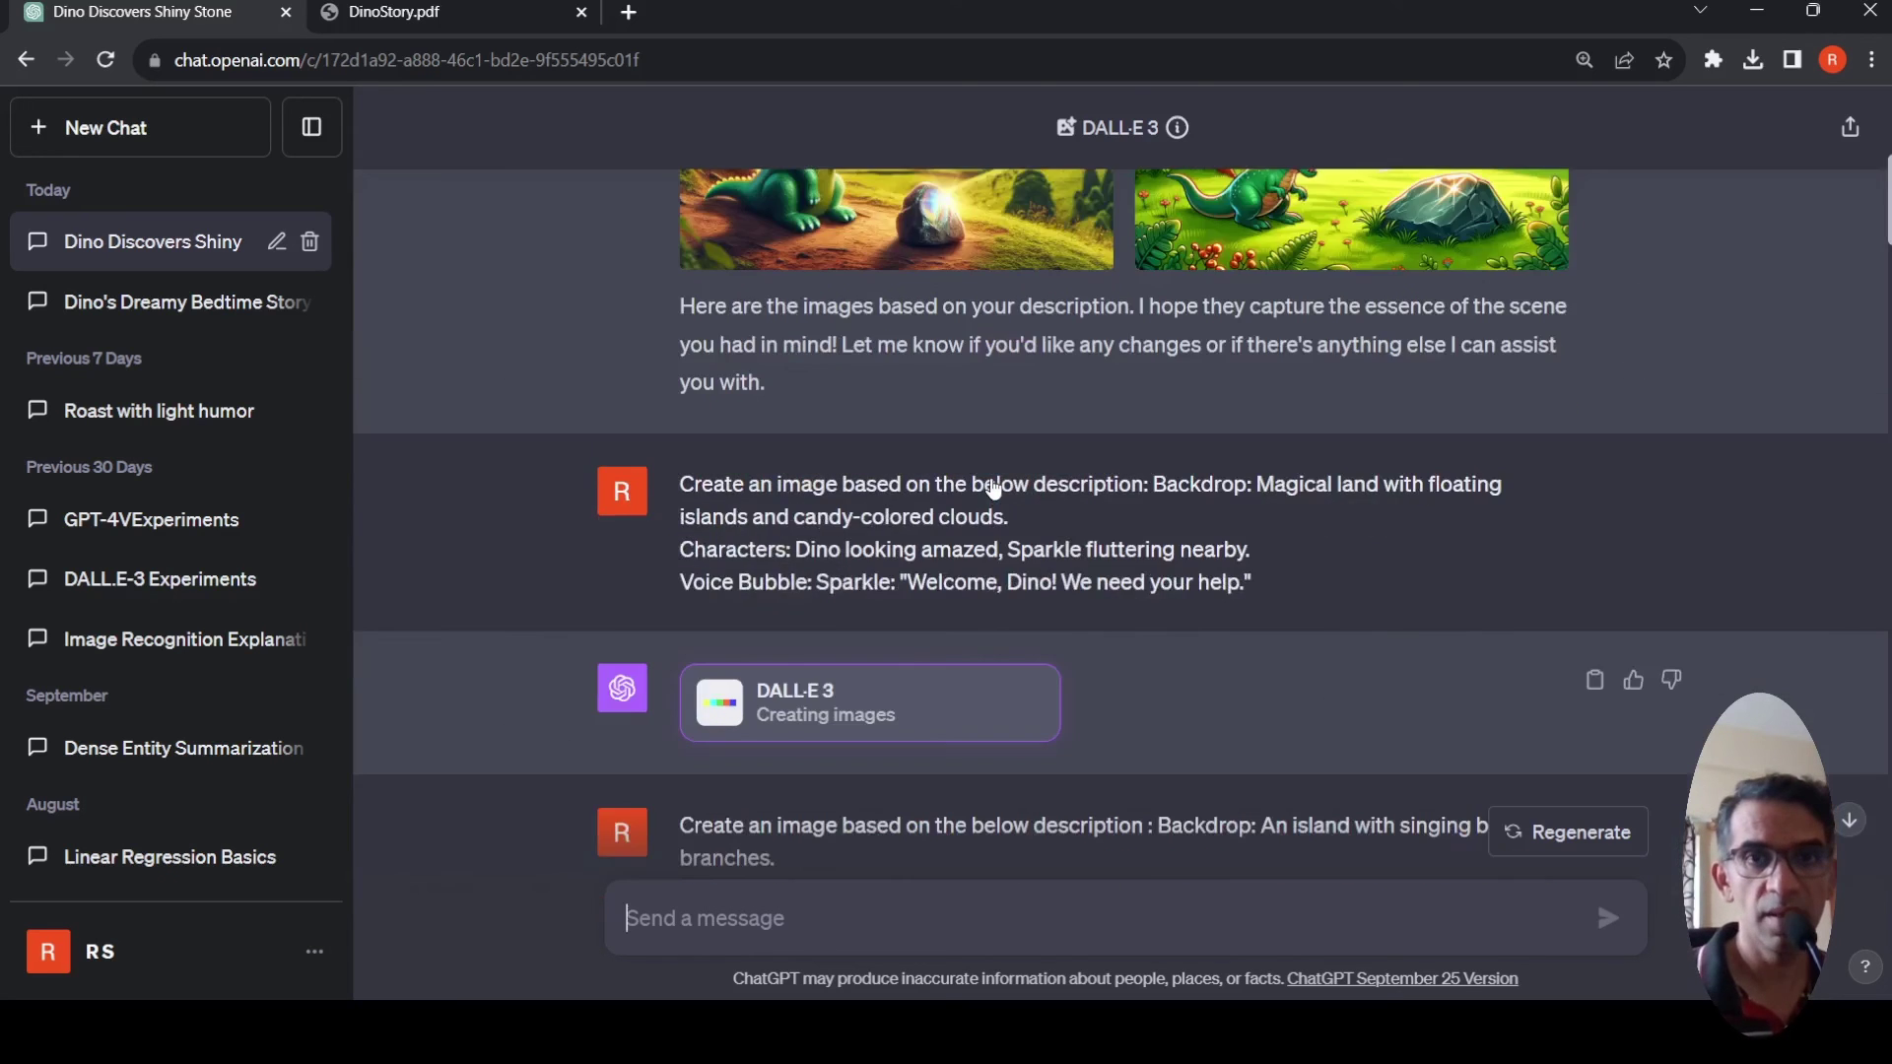